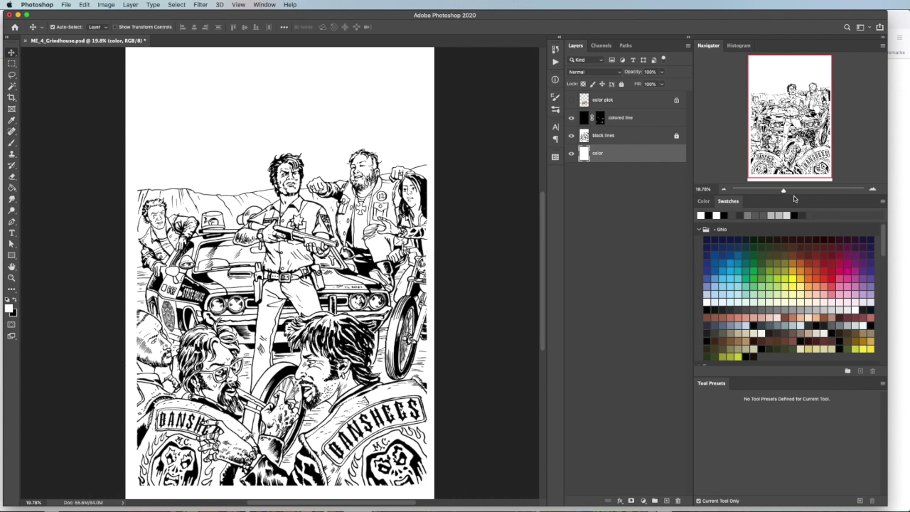
- Examine the inked line art up close around the sheriff, the police car and the bikers, ending on the whole page
left_click_drag(784, 193, 797, 191)
left_click_drag(789, 116, 794, 91)
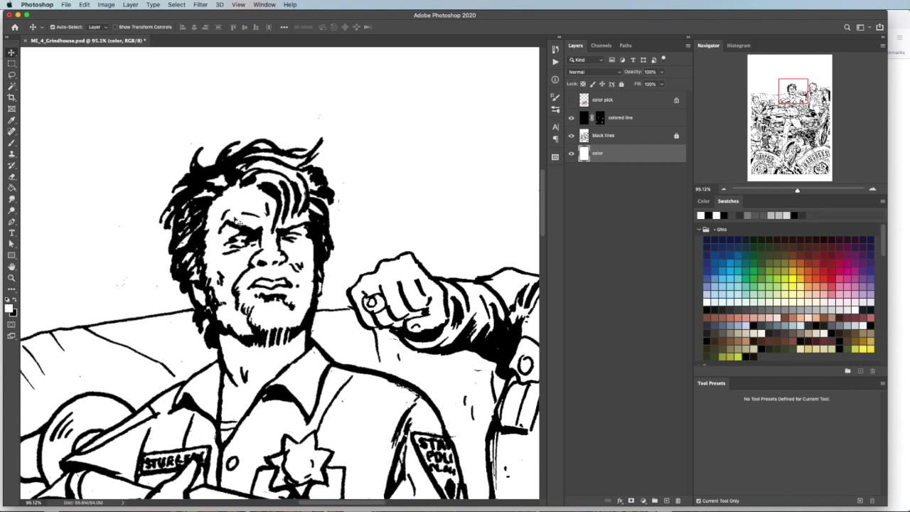
left_click_drag(793, 91, 774, 144)
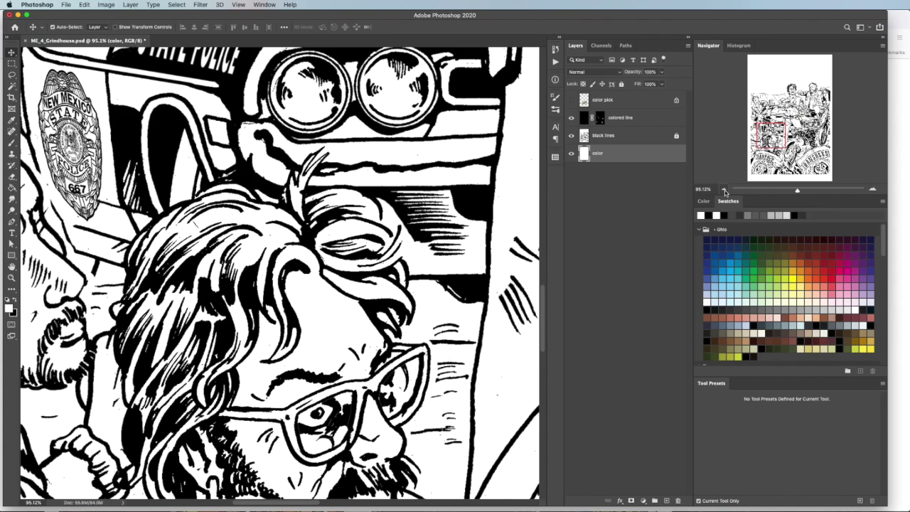
left_click(724, 189)
left_click(724, 189)
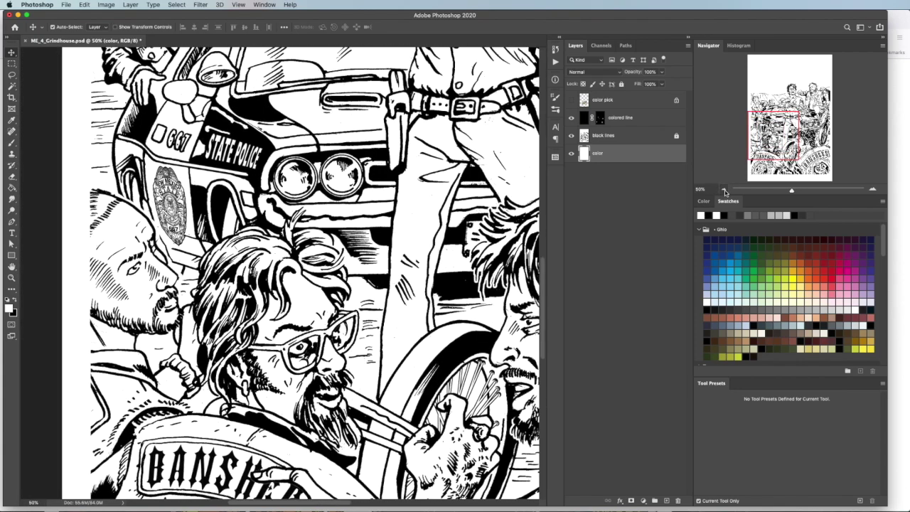
left_click(724, 189)
left_click(724, 189)
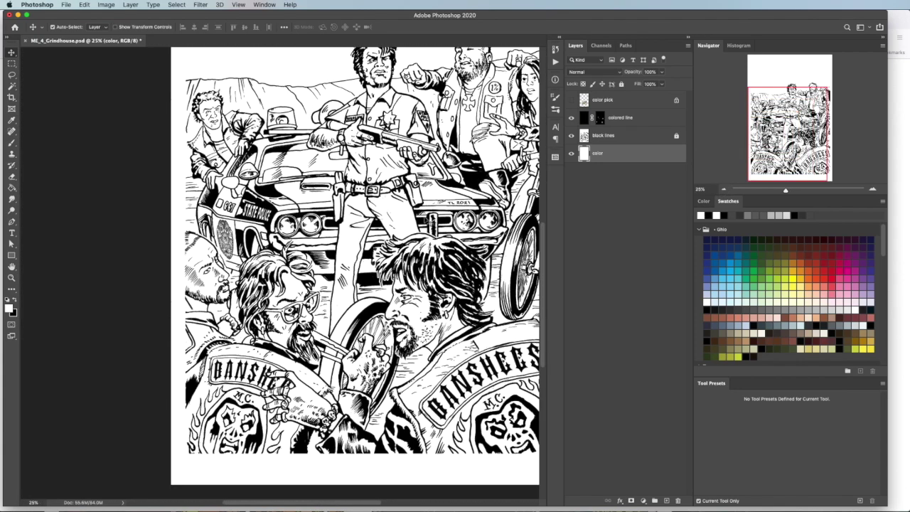
scroll(447, 276, "up", 5)
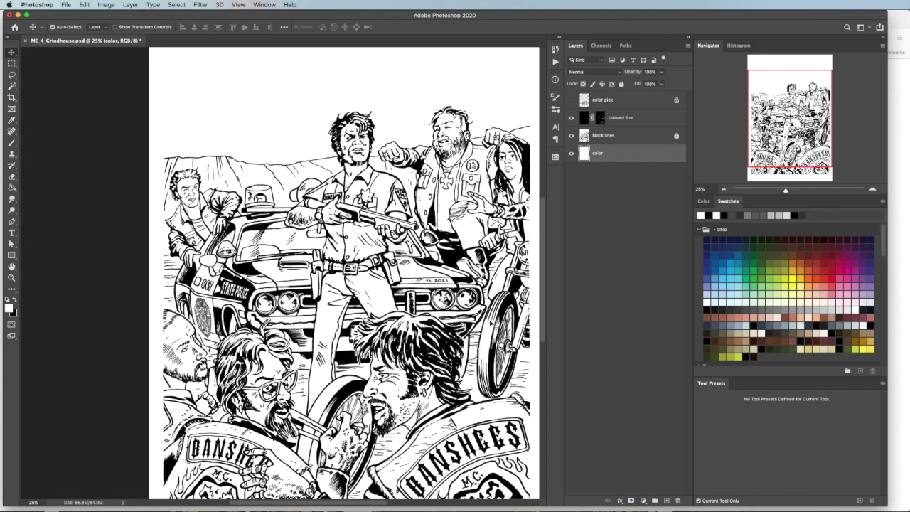
left_click(725, 190)
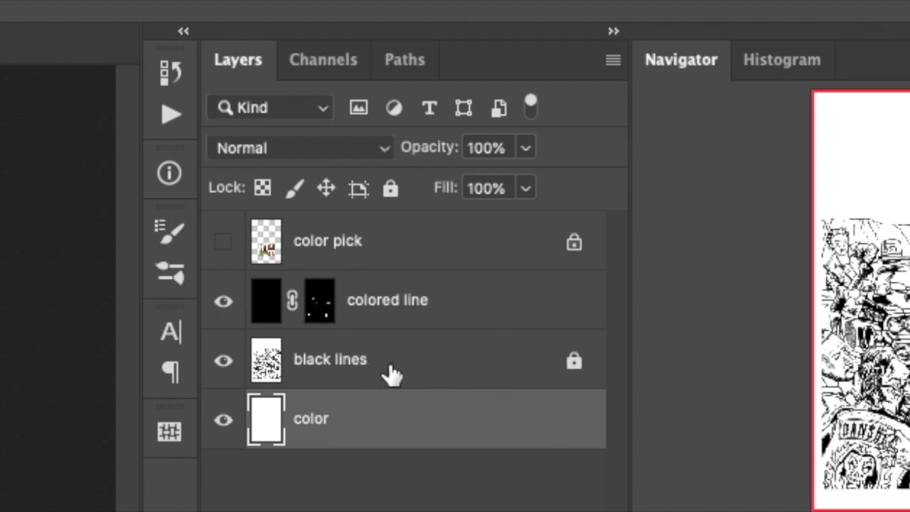
- Unlock the black lines layer, switch its blend mode to Normal and back to Multiply, and lock the layer again
left_click(436, 358)
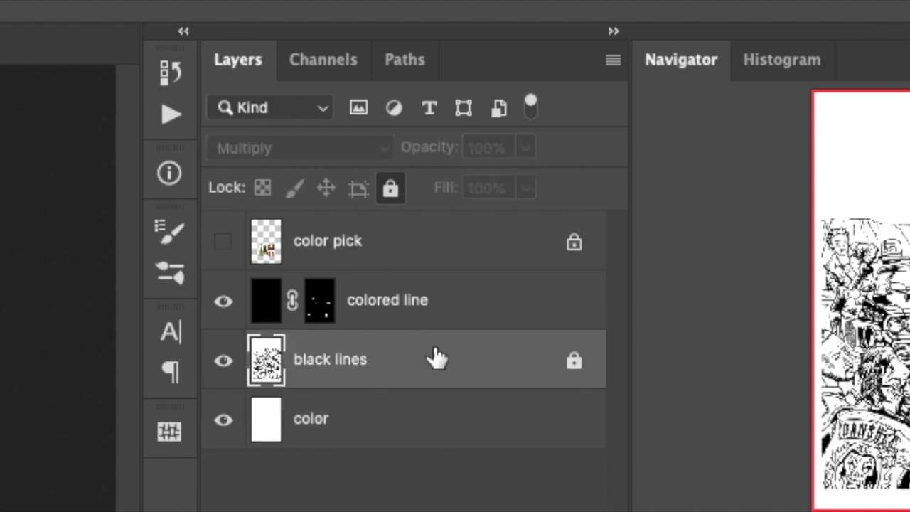
left_click(390, 189)
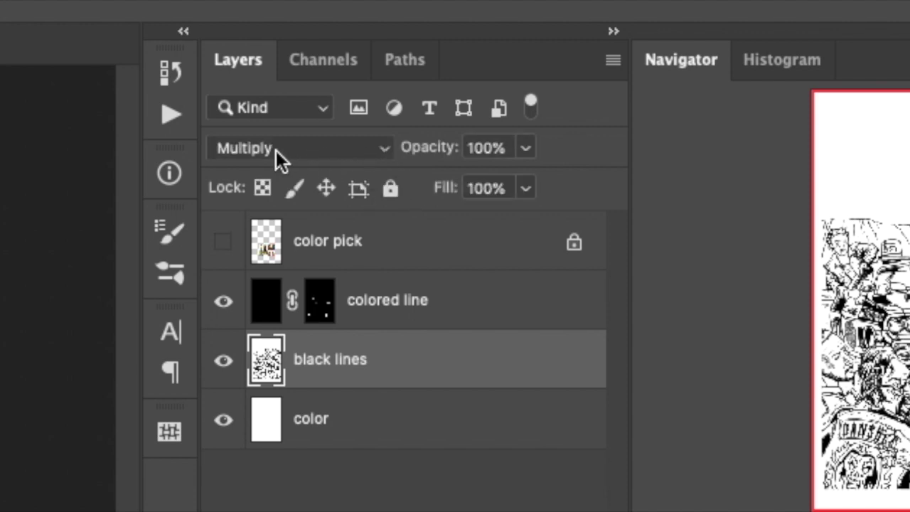
left_click(389, 150)
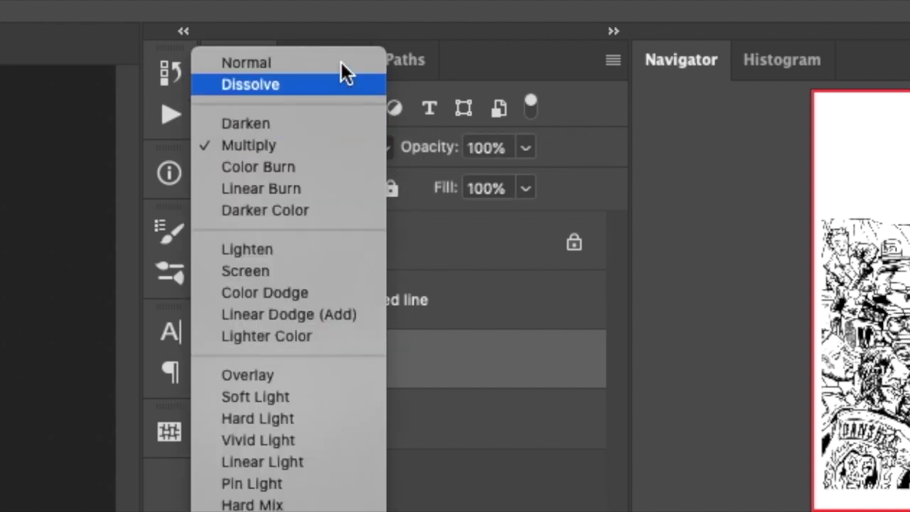
left_click(340, 62)
left_click(361, 150)
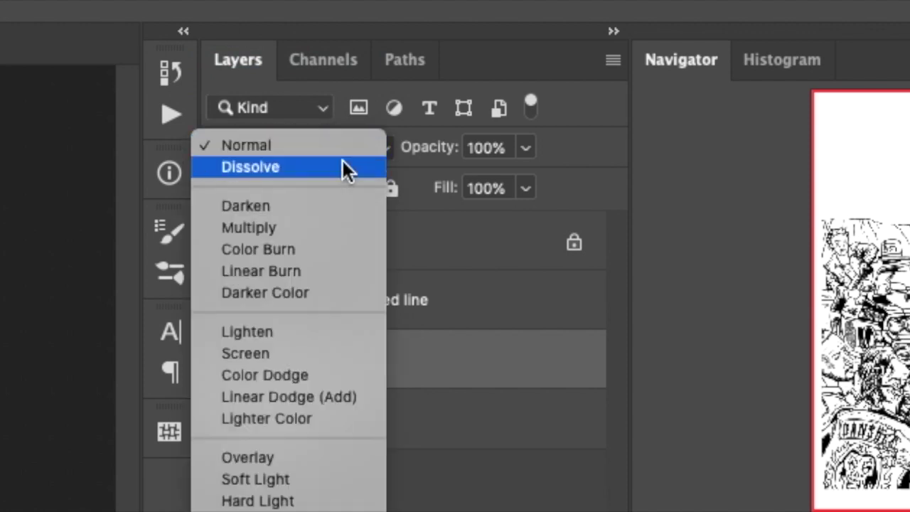
key("Return")
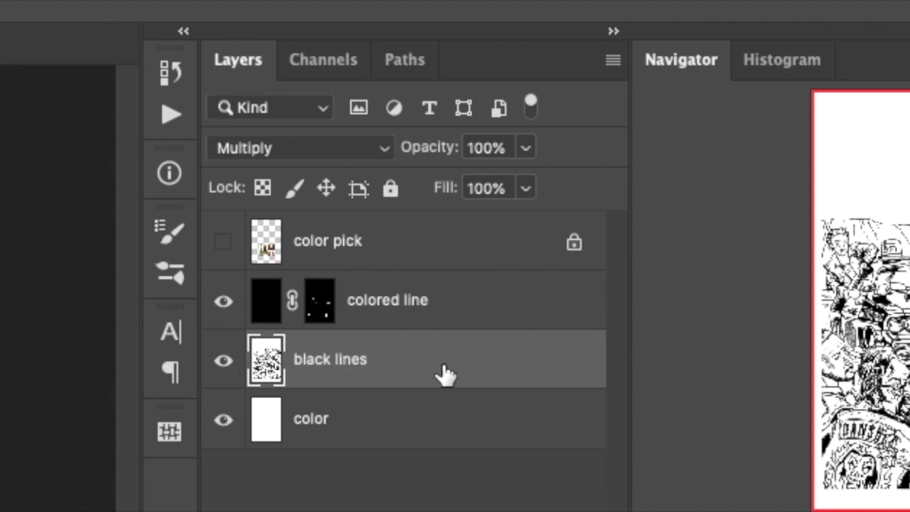
left_click(391, 188)
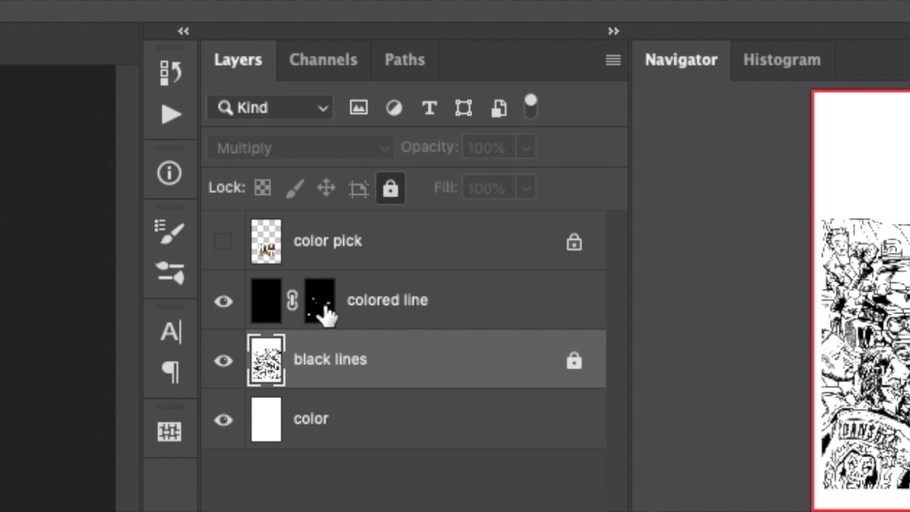
- Select the colored line layer and the color pick layer in turn to point them out
left_click(261, 307)
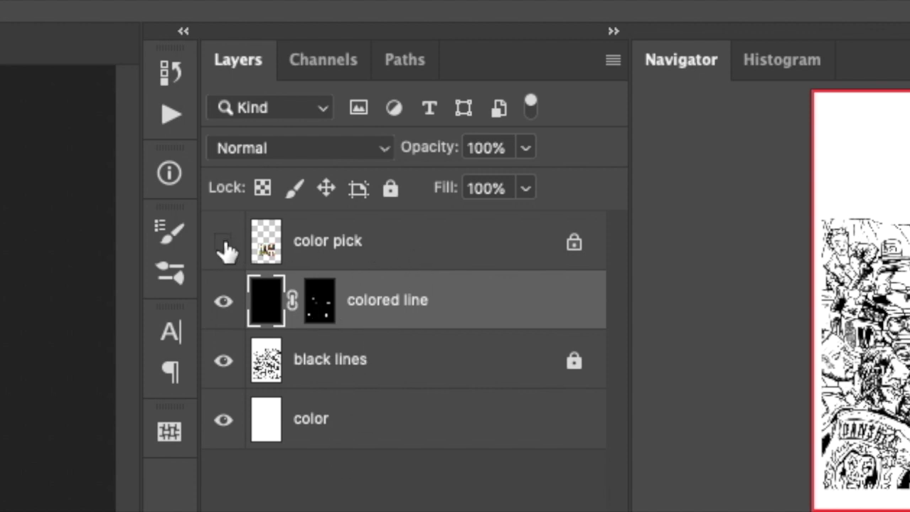
left_click(392, 250)
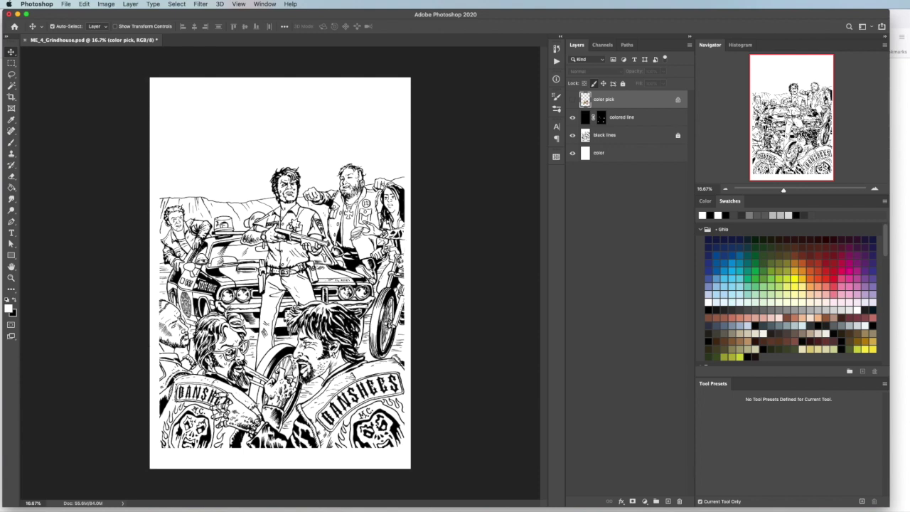
- Switch to the USB Overdrive settings, review the keys assigned to Wheel up and Wheel down, and close the window
left_click(681, 509)
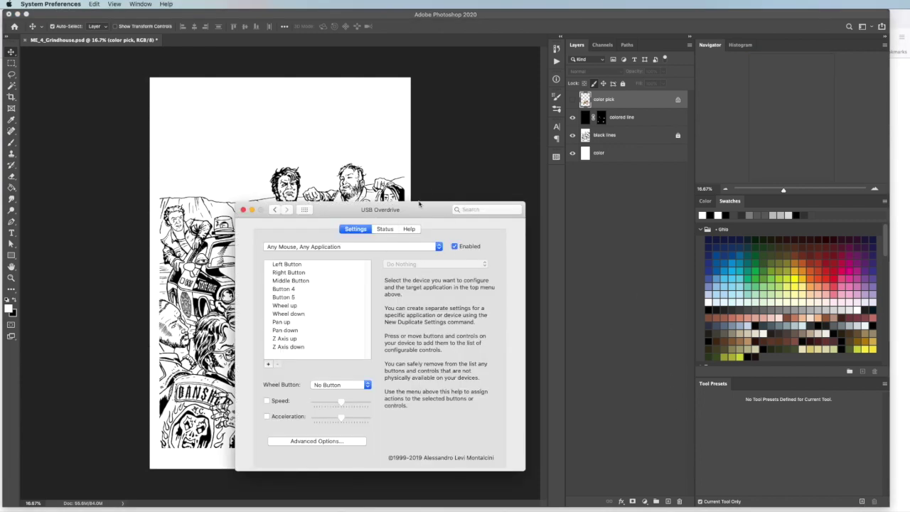
left_click_drag(414, 210, 389, 125)
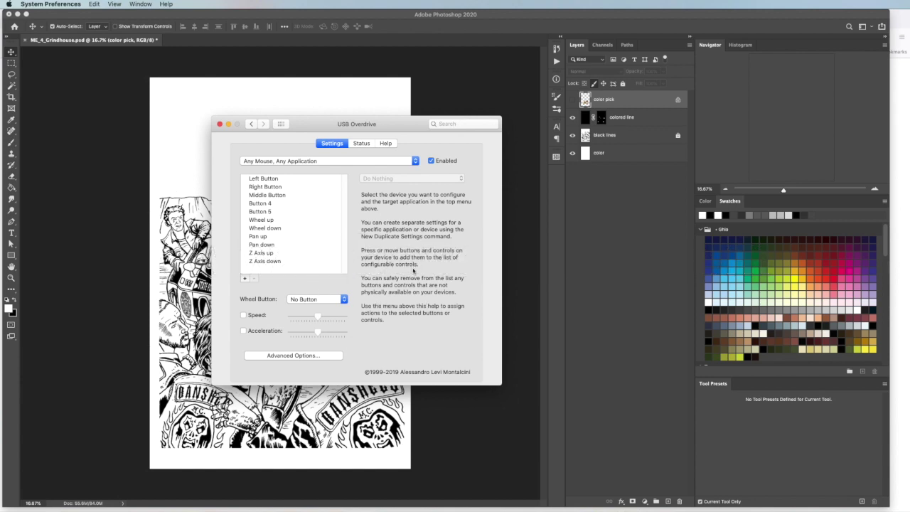
left_click(269, 228)
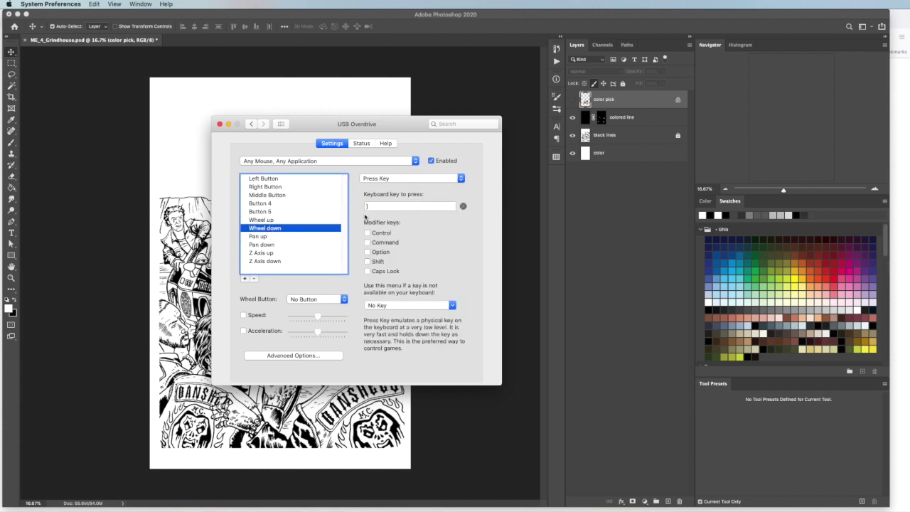
left_click(261, 221)
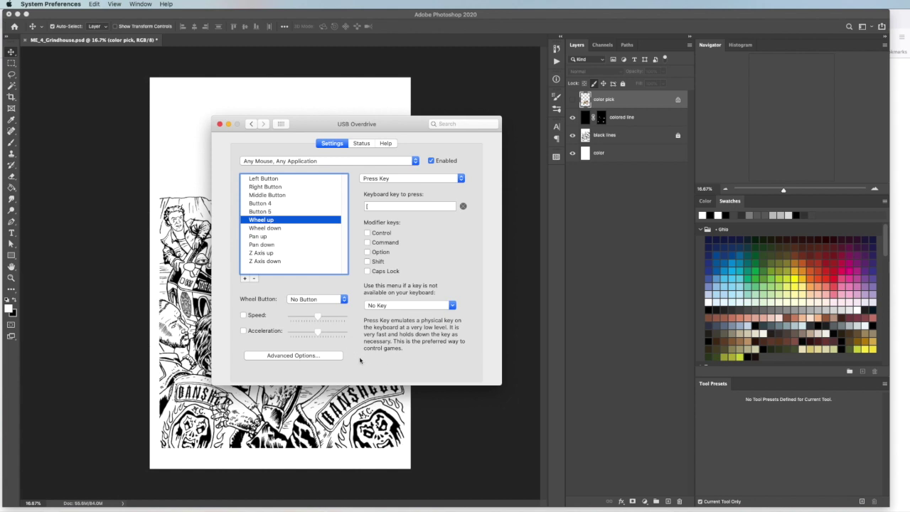
left_click(270, 229)
left_click(269, 220)
left_click(219, 124)
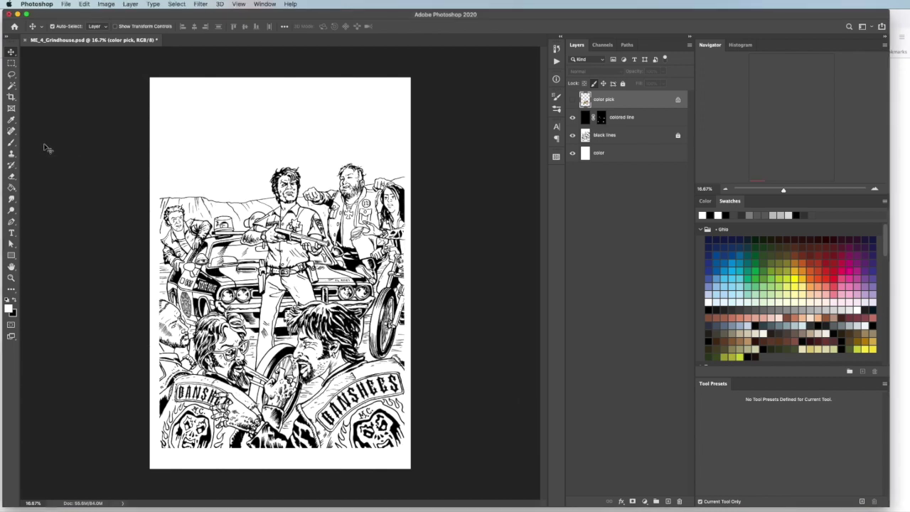
- Activate the Brush tool and make the color layer the one to paint on
left_click(10, 141)
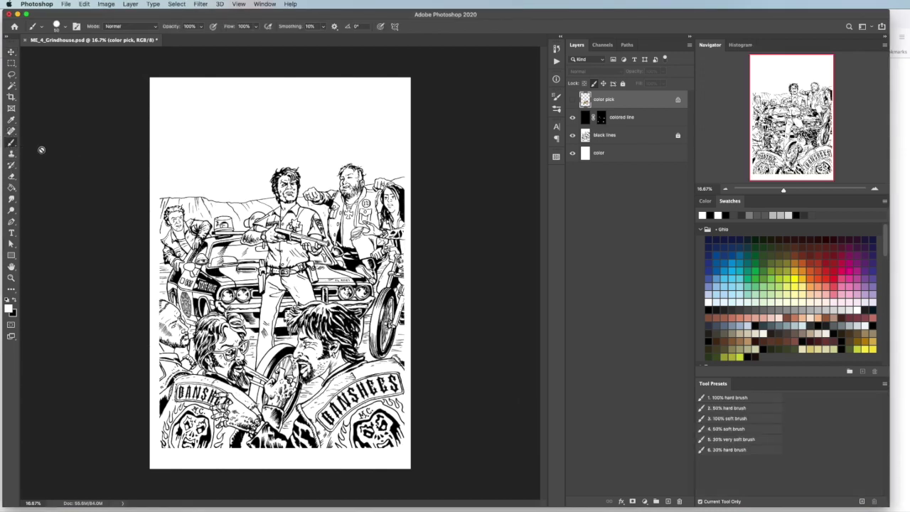
left_click(617, 154)
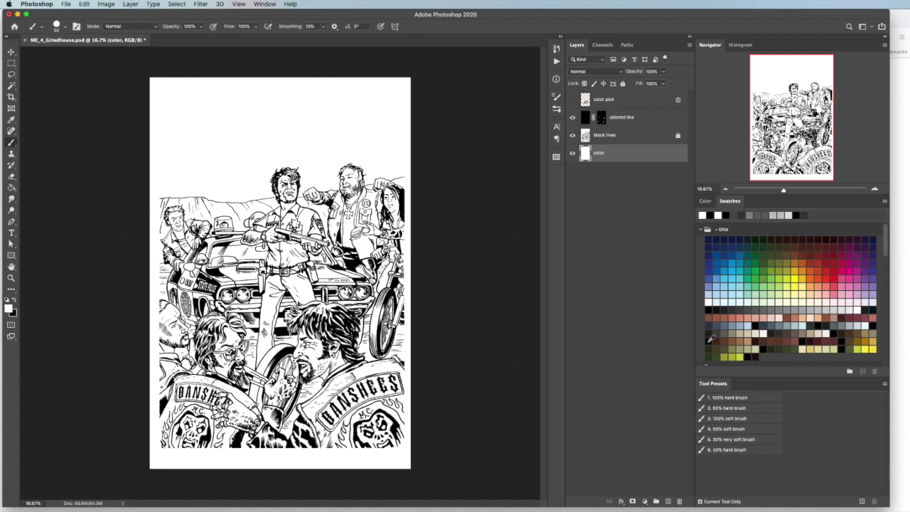
- Paint red test strokes across the empty sky, using a different brush size for each
left_click(833, 278)
key("bracketright")
key("bracketright")
key("bracketright")
key("bracketright")
key("bracketright")
mouse_move(205, 134)
left_mouse_down()
mouse_move(337, 131)
mouse_move(287, 118)
mouse_move(200, 125)
mouse_move(307, 103)
mouse_move(369, 104)
mouse_move(244, 96)
left_mouse_up()
key("bracketleft")
key("bracketleft")
key("bracketleft")
key("bracketleft")
key("bracketleft")
key("bracketright")
key("bracketright")
mouse_move(191, 174)
left_mouse_down()
mouse_move(262, 167)
mouse_move(198, 169)
left_mouse_up()
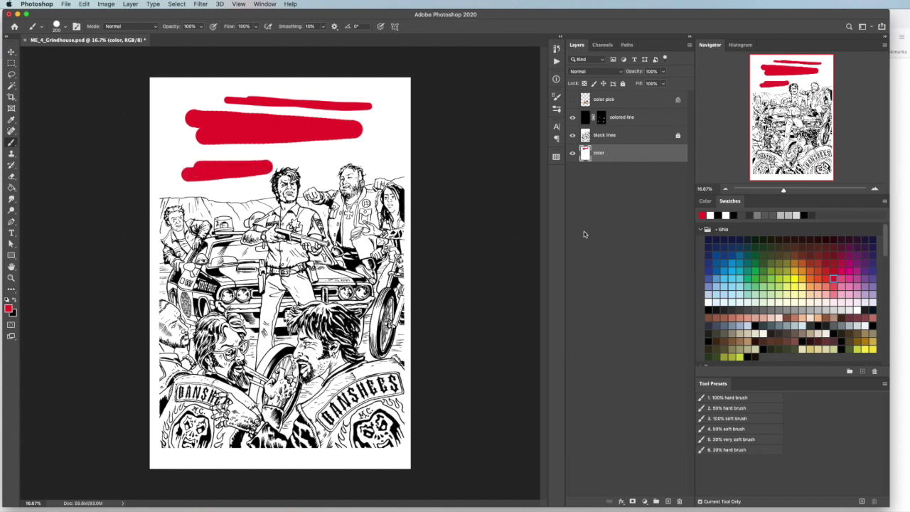
- Paint diagonal yellow test strokes over the red ones, shrinking the brush between strokes
left_click(794, 278)
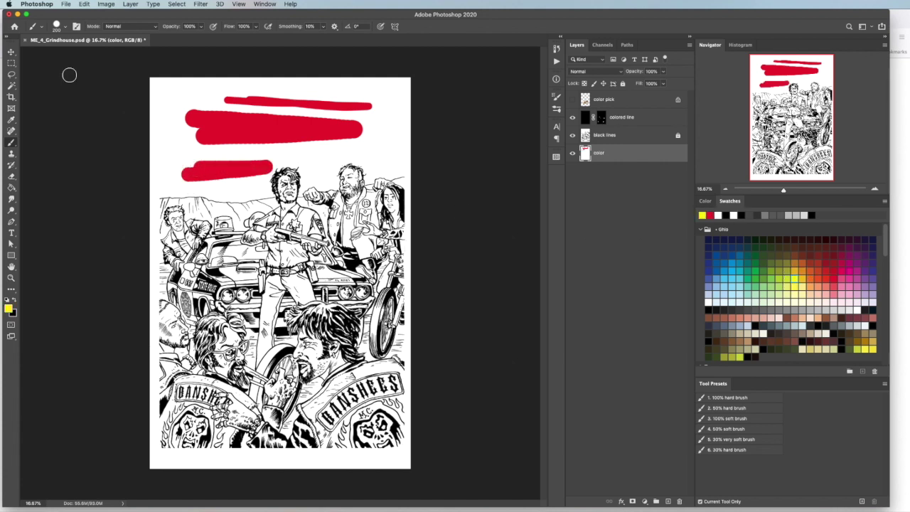
mouse_move(212, 103)
left_mouse_down()
mouse_move(269, 148)
mouse_move(207, 105)
left_mouse_up()
key("bracketleft")
key("bracketleft")
key("bracketleft")
mouse_move(303, 147)
left_mouse_down()
mouse_move(261, 112)
mouse_move(304, 150)
mouse_move(325, 155)
left_mouse_up()
key("bracketleft")
key("bracketleft")
key("bracketleft")
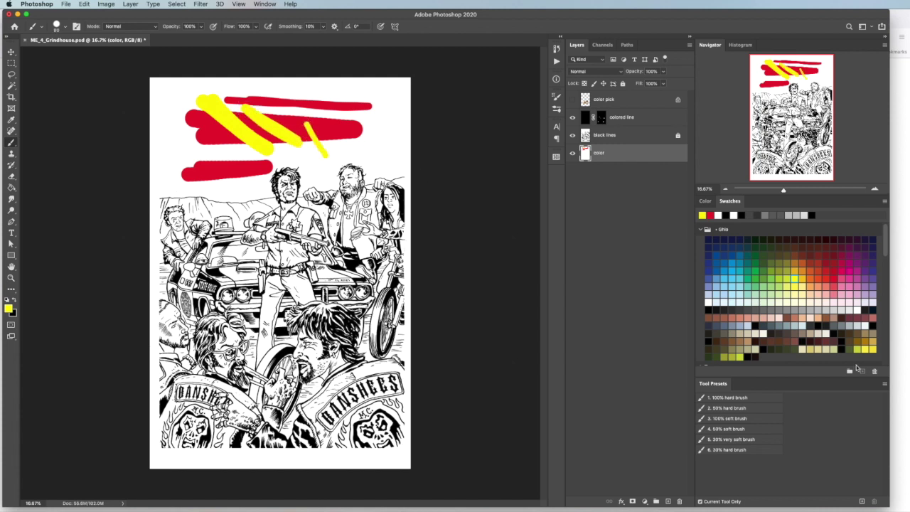
- Color the central sheriff's face, neck and arm with a light skin tone using a larger brush
left_click(806, 294)
key("bracketright")
key("bracketright")
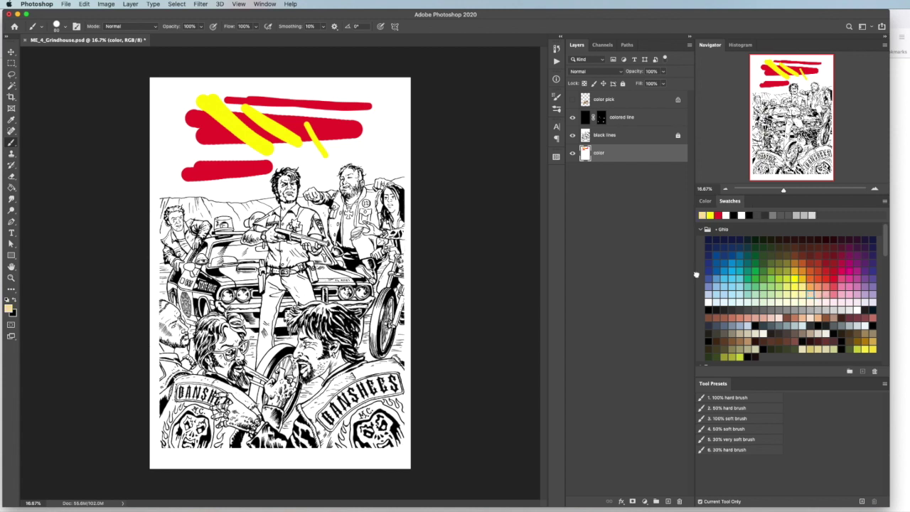
mouse_move(288, 179)
left_mouse_down()
mouse_move(282, 209)
mouse_move(246, 238)
left_mouse_up()
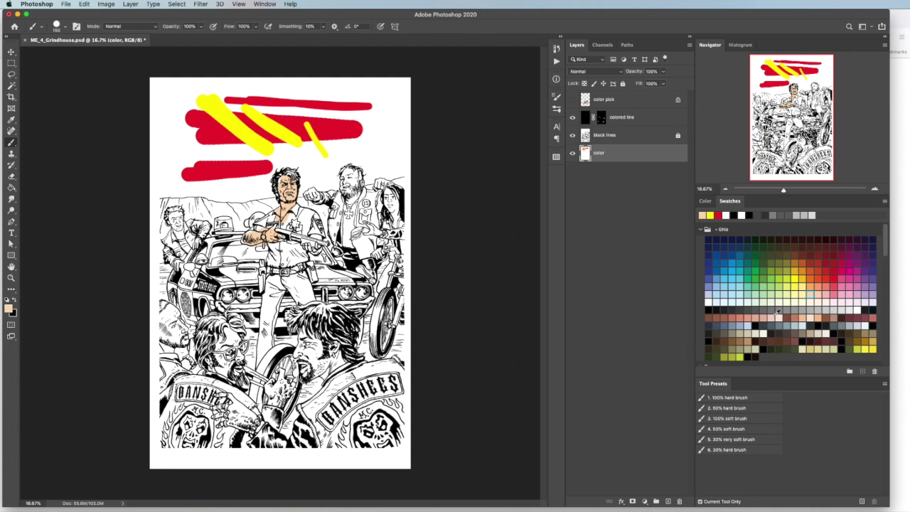
- Color the sheriff's belt reddish brown and its buckle yellow
left_click(810, 262)
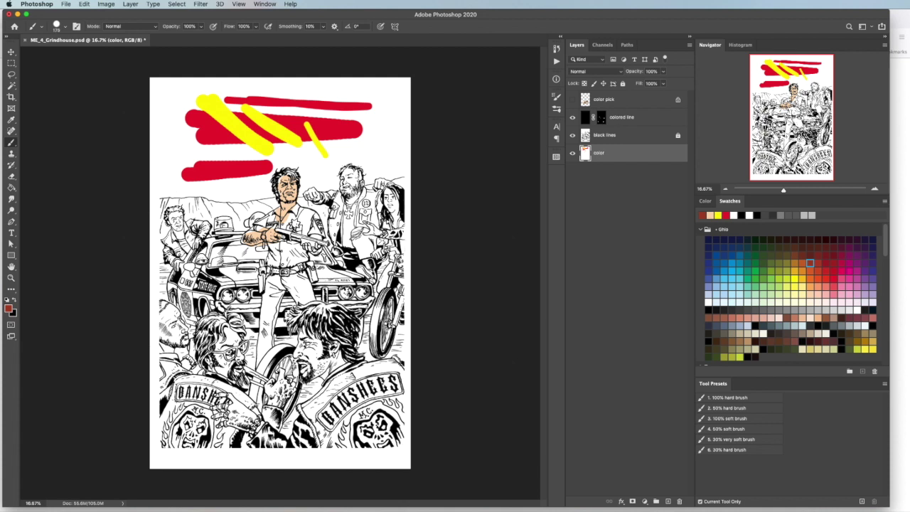
left_click_drag(262, 273, 296, 271)
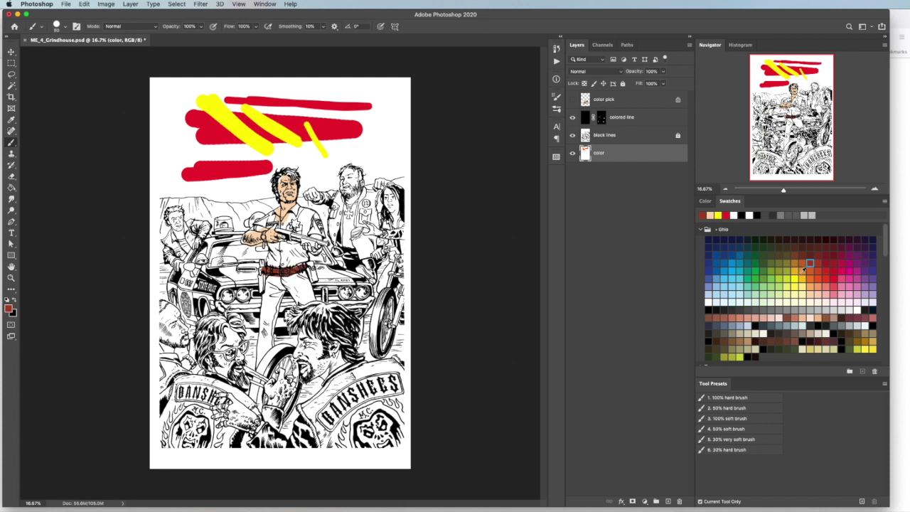
left_click(795, 277)
left_click_drag(280, 273, 287, 270)
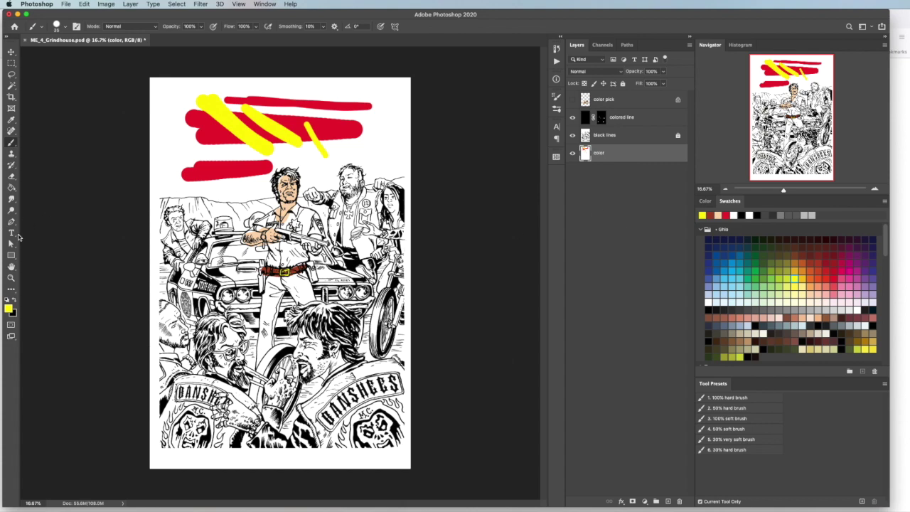
- Set white as the foreground color and paint over all the test colors with a large brush, then reduce the brush size
left_click(8, 300)
left_click(14, 300)
key("bracketright")
key("bracketright")
key("bracketright")
mouse_move(258, 258)
left_mouse_down()
mouse_move(226, 97)
mouse_move(328, 102)
left_mouse_up()
key("bracketleft")
key("bracketleft")
key("bracketleft")
key("bracketleft")
key("bracketleft")
key("bracketleft")
key("bracketleft")
key("bracketleft")
key("bracketleft")
key("bracketleft")
key("bracketleft")
key("bracketleft")
key("bracketleft")
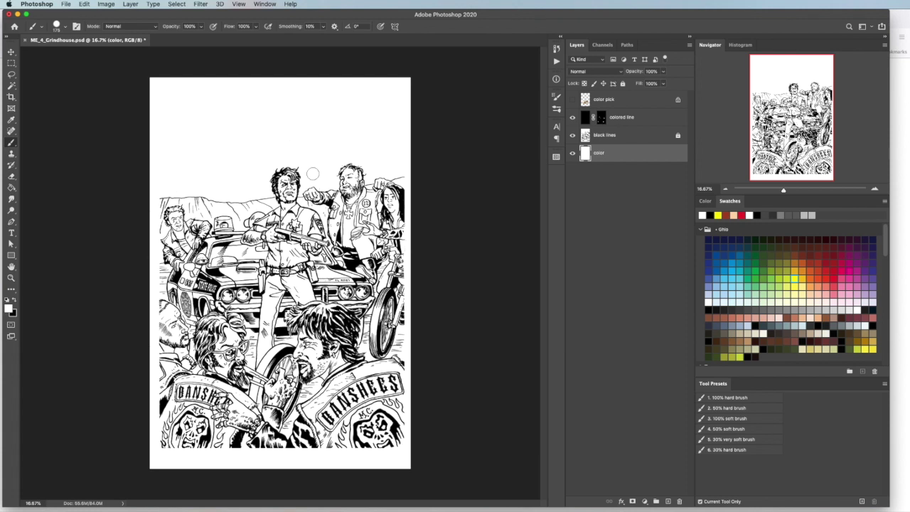
- Pick a light blue swatch, adjust the brush size and paint the whole sky down to the mountain ridge
key("bracketright")
key("bracketright")
key("bracketright")
key("bracketright")
key("bracketright")
key("bracketleft")
key("bracketleft")
key("bracketleft")
key("bracketleft")
left_click(717, 294)
key("bracketright")
key("bracketright")
key("bracketright")
key("bracketright")
key("bracketright")
mouse_move(264, 180)
left_mouse_down()
mouse_move(172, 167)
mouse_move(171, 141)
mouse_move(165, 175)
mouse_move(166, 93)
left_mouse_up()
mouse_move(322, 98)
left_mouse_down()
mouse_move(207, 142)
mouse_move(295, 157)
mouse_move(325, 133)
mouse_move(387, 155)
mouse_move(391, 85)
mouse_move(270, 126)
left_mouse_up()
mouse_move(141, 165)
left_mouse_down()
mouse_move(162, 168)
mouse_move(126, 178)
mouse_move(139, 172)
mouse_move(146, 126)
mouse_move(447, 114)
mouse_move(377, 136)
left_mouse_up()
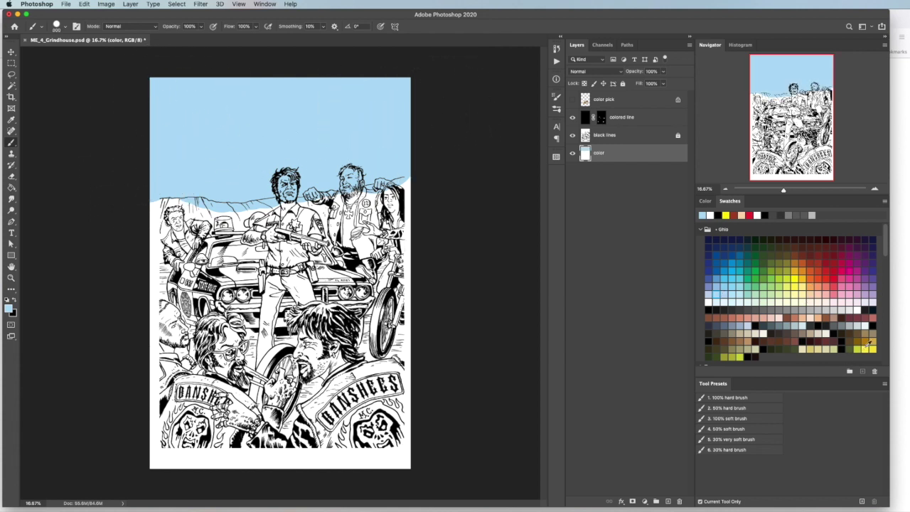
- Paint a wide ochre band across the background from the mountain ridge down to the car's hood
left_click(875, 339)
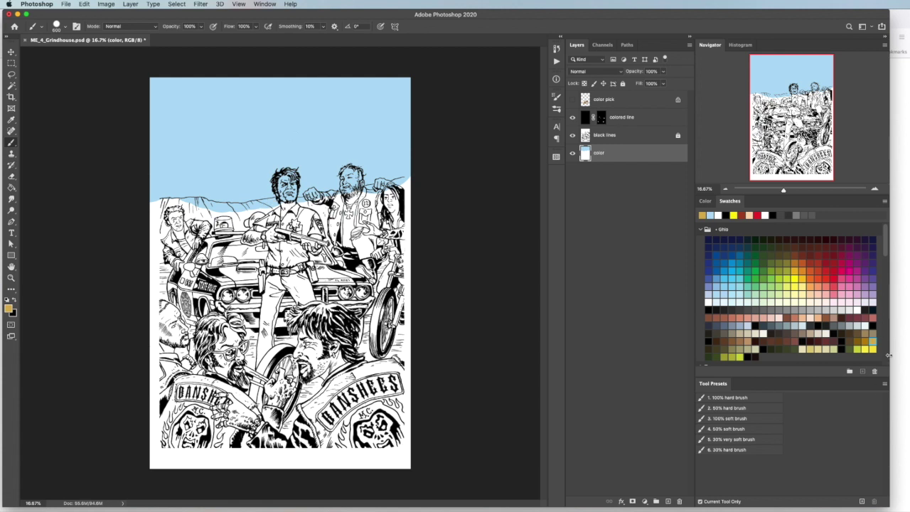
mouse_move(153, 216)
left_mouse_down()
mouse_move(331, 213)
mouse_move(387, 242)
mouse_move(126, 244)
mouse_move(416, 244)
mouse_move(412, 206)
mouse_move(402, 210)
left_mouse_up()
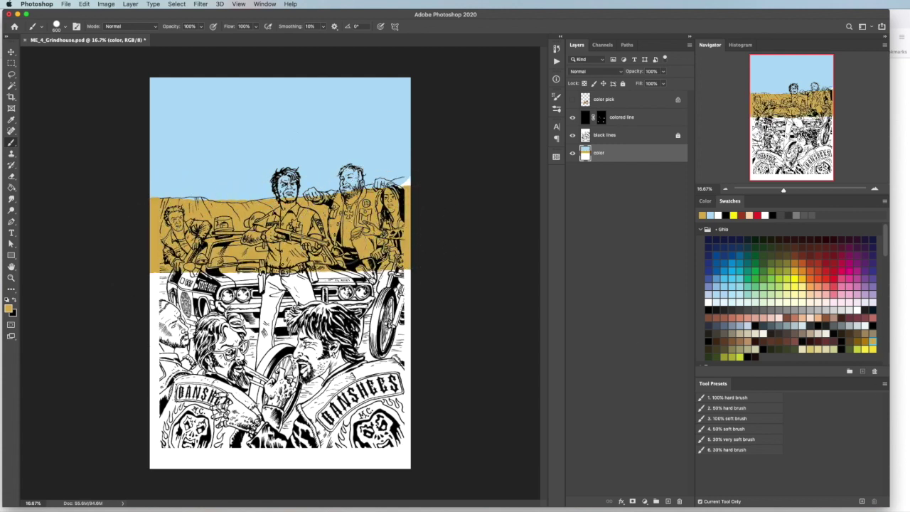
- Pick a pale sand swatch and paint the mountains and desert ground behind and between the figures, reducing the brush for tighter areas
left_click(811, 350)
mouse_move(173, 206)
left_mouse_down()
mouse_move(167, 260)
mouse_move(172, 221)
mouse_move(285, 245)
mouse_move(279, 226)
mouse_move(355, 234)
mouse_move(396, 209)
mouse_move(298, 225)
left_mouse_up()
key("bracketleft")
key("bracketleft")
key("bracketleft")
mouse_move(188, 321)
left_mouse_down()
mouse_move(174, 348)
mouse_move(183, 373)
left_mouse_up()
key("bracketleft")
mouse_move(260, 336)
left_mouse_down()
mouse_move(243, 388)
mouse_move(273, 372)
mouse_move(273, 338)
mouse_move(297, 338)
left_mouse_up()
mouse_move(313, 381)
left_mouse_down()
mouse_move(283, 437)
mouse_move(246, 450)
left_mouse_up()
mouse_move(361, 365)
left_mouse_down()
mouse_move(378, 288)
mouse_move(370, 390)
left_mouse_up()
mouse_move(411, 347)
left_mouse_down()
mouse_move(406, 278)
mouse_move(403, 302)
mouse_move(380, 278)
left_mouse_up()
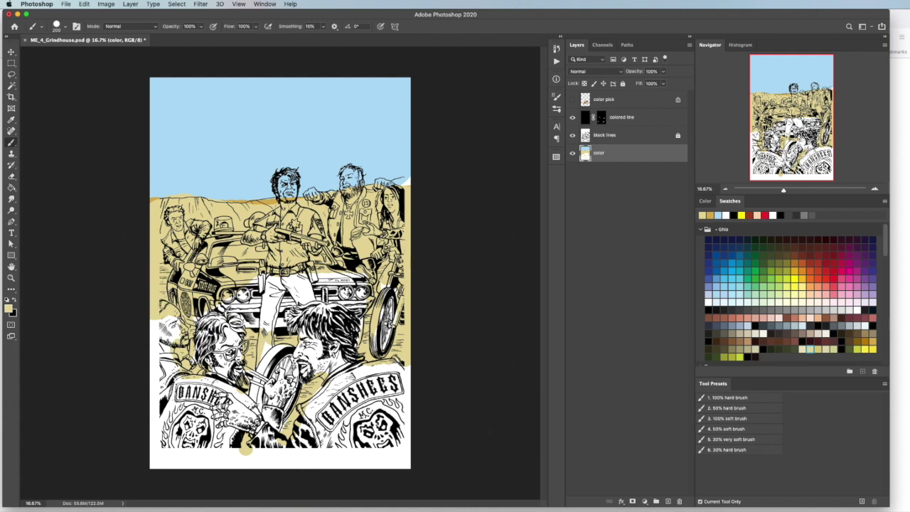
- Extend the pale sand color over the far-right ridge edge and the blank strip below the bikers, then reduce the brush size
left_click_drag(390, 178, 407, 194)
left_click_drag(277, 461, 223, 462)
left_click_drag(162, 430, 154, 469)
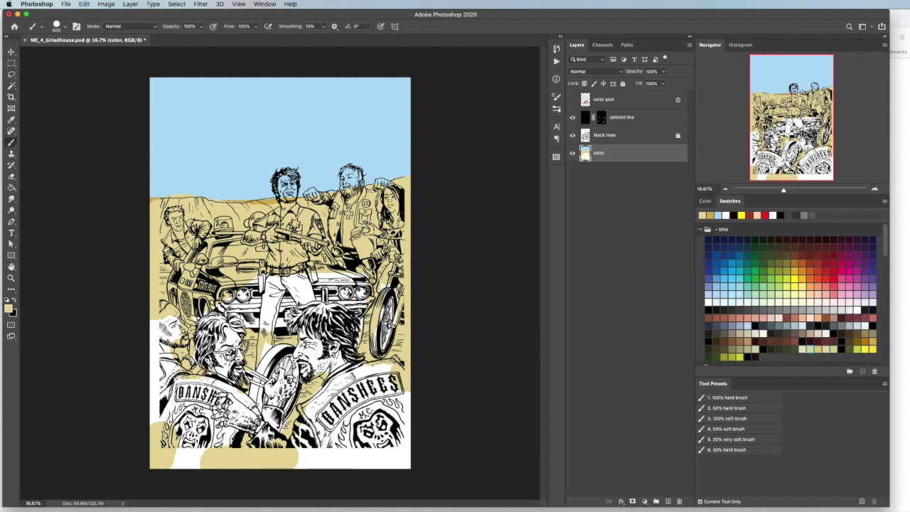
key("bracketleft")
key("bracketleft")
key("bracketleft")
- Show the color pick reference layer, move it up over the sky and scale it to about 122%
left_click(572, 99)
left_click(11, 52)
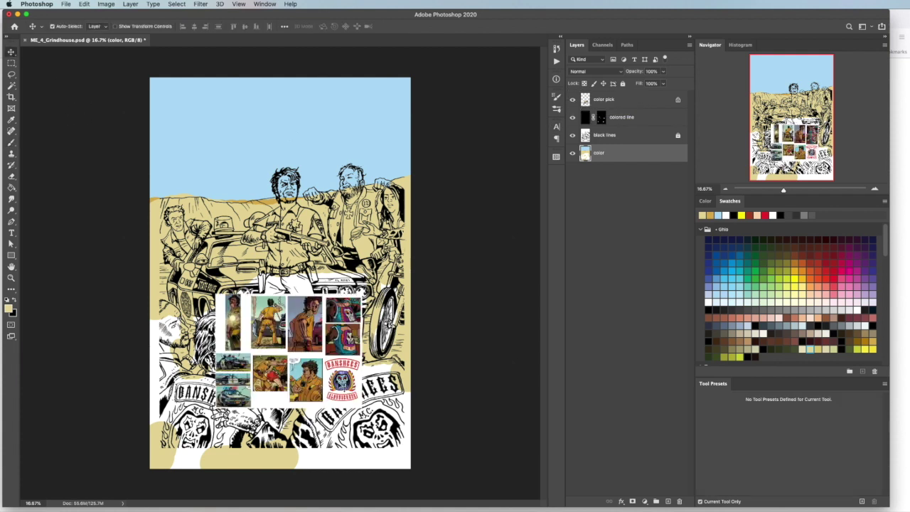
left_click_drag(324, 365, 261, 160)
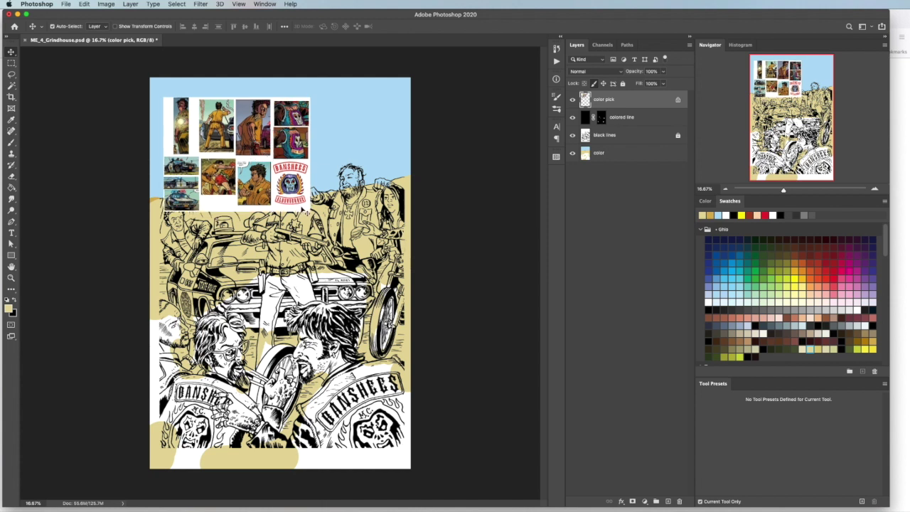
key("ctrl+t")
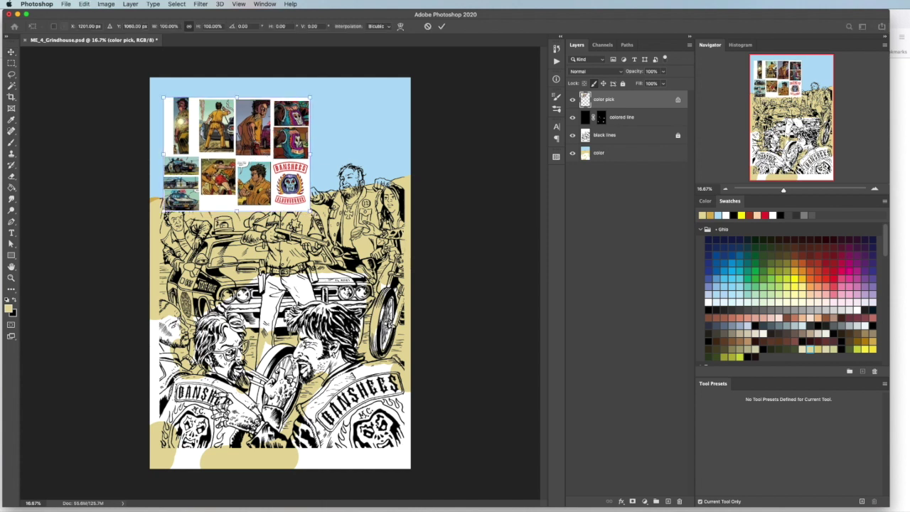
left_click_drag(310, 211, 343, 236)
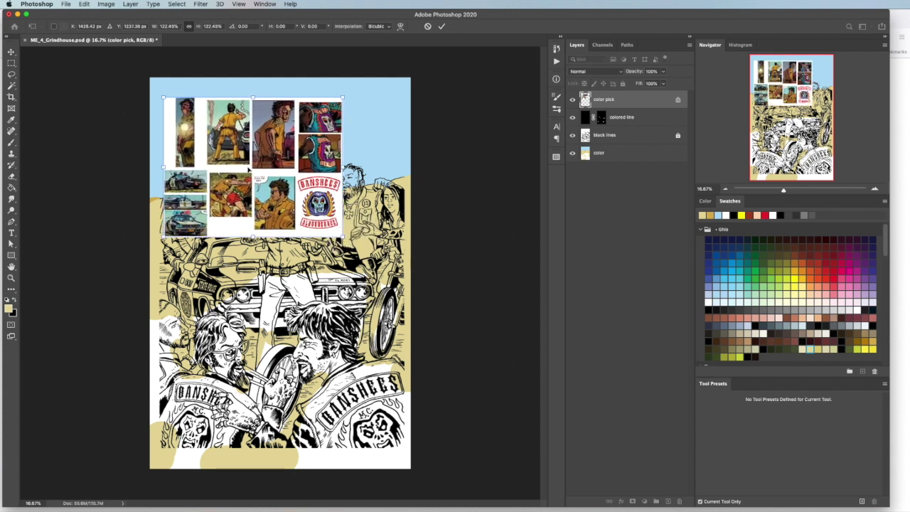
left_click(11, 52)
- Reposition the reference sheet over the lower-left part of the page, leaving the central standing lawman uncovered
left_click_drag(256, 170, 286, 299)
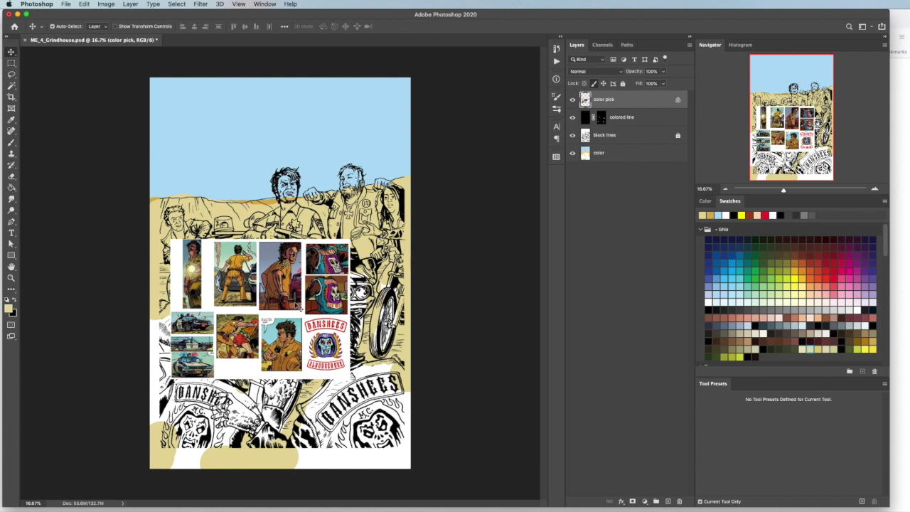
left_click_drag(284, 302, 303, 299)
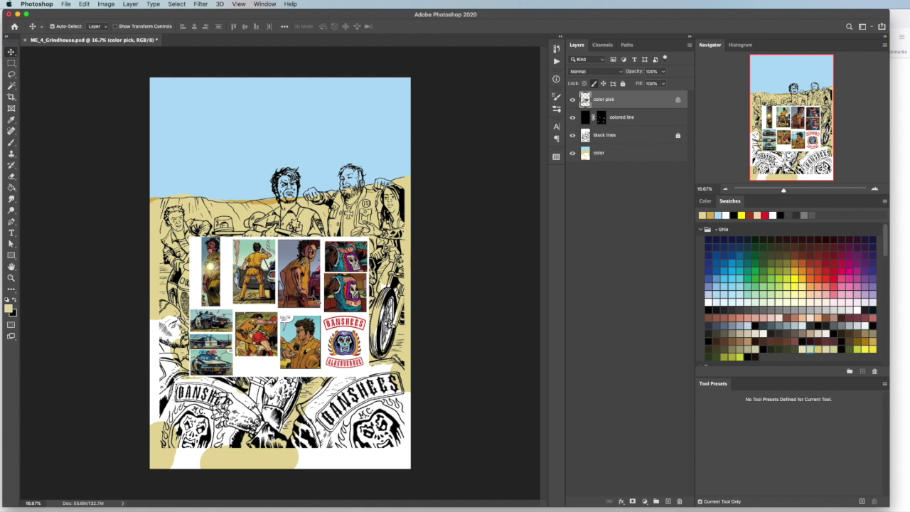
left_click_drag(300, 296, 327, 163)
left_click_drag(322, 227, 324, 215)
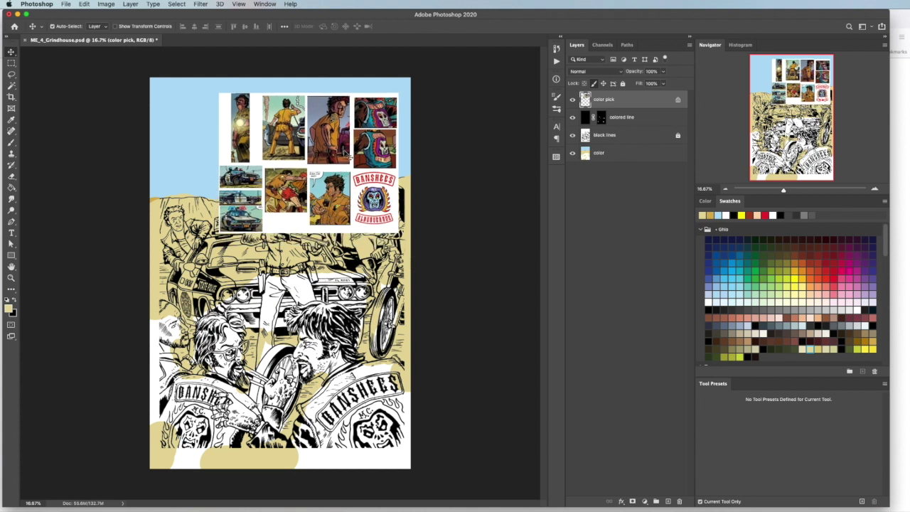
left_click_drag(325, 157, 268, 178)
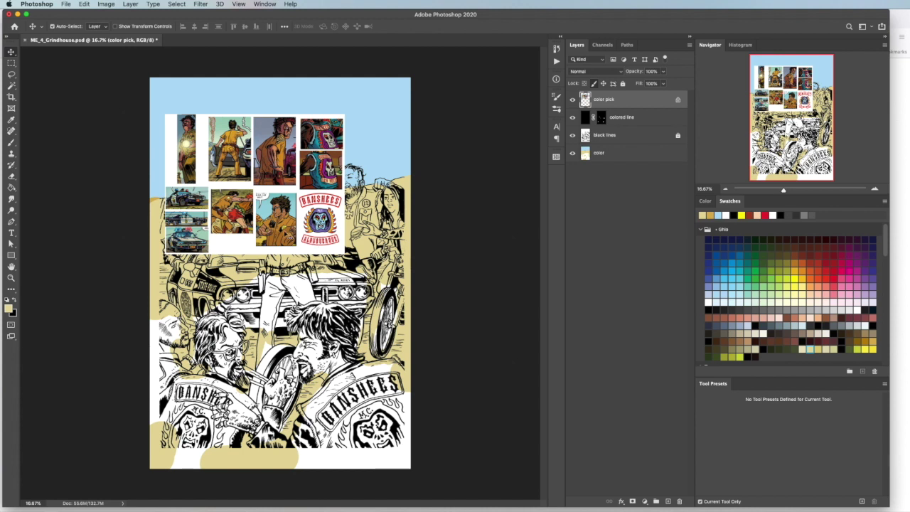
left_click_drag(249, 146, 325, 208)
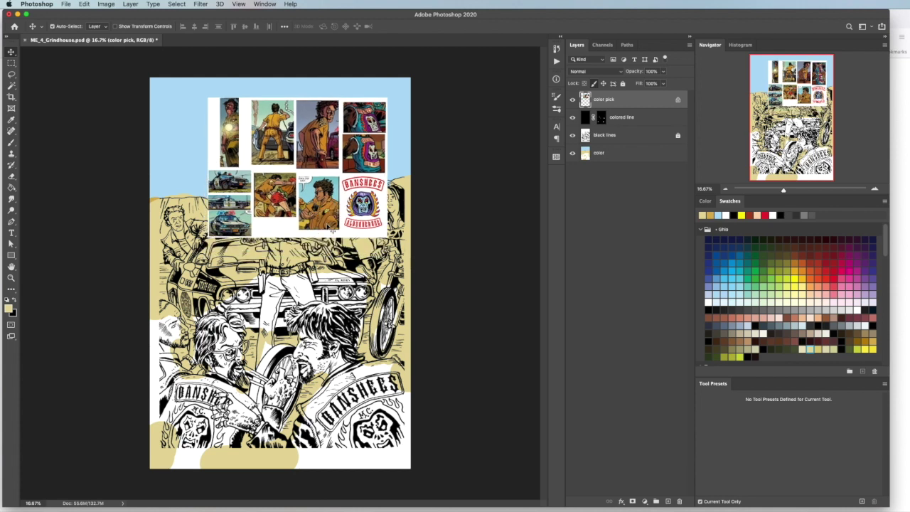
left_click_drag(322, 176, 344, 178)
left_click_drag(258, 203, 232, 218)
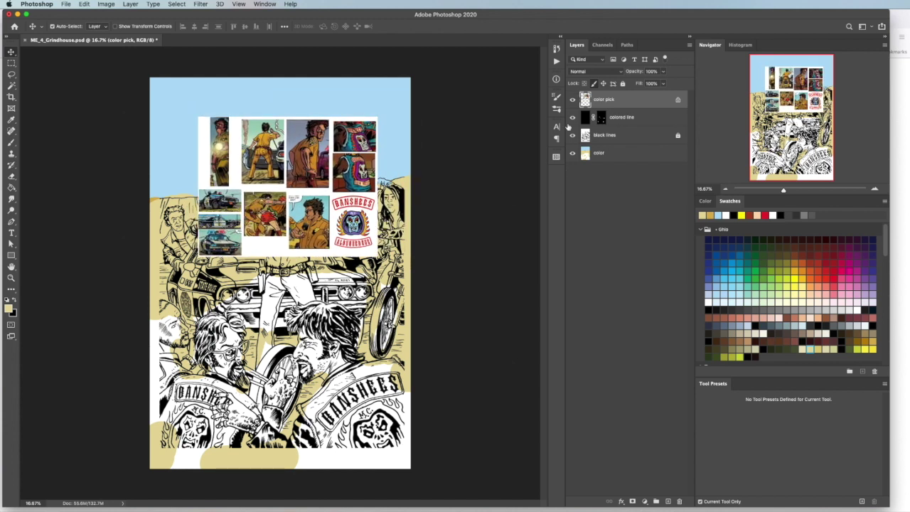
left_click(573, 100)
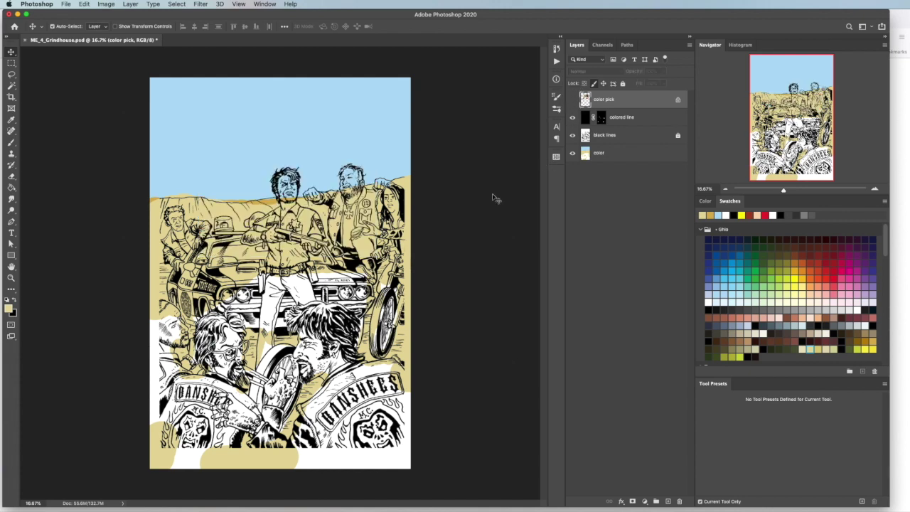
left_click(573, 100)
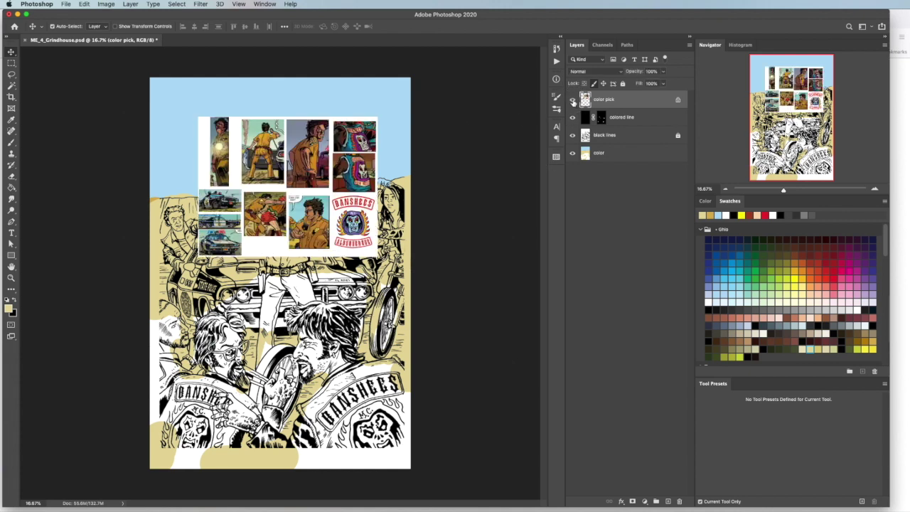
left_click_drag(326, 166, 218, 278)
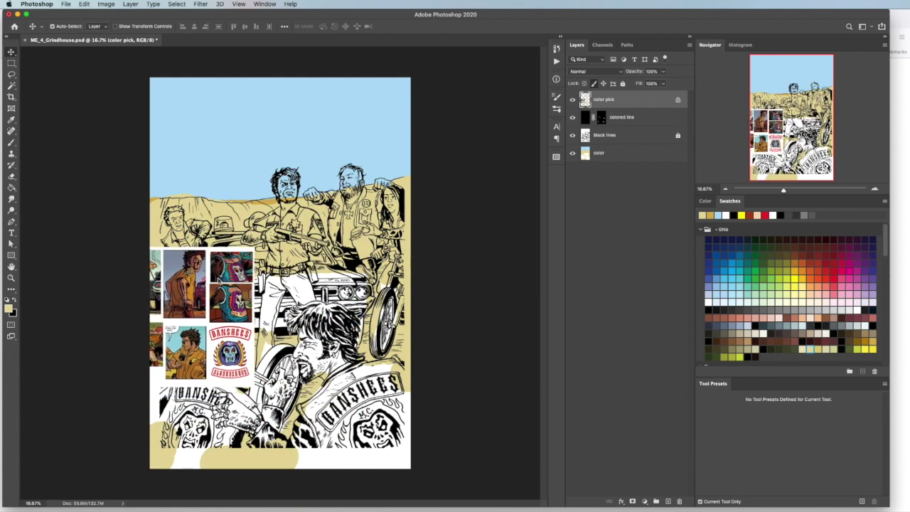
- With the 100% hard brush, sample brown and orange from the reference figure and paint the central lawman's uniform on the color layer
left_click(15, 147)
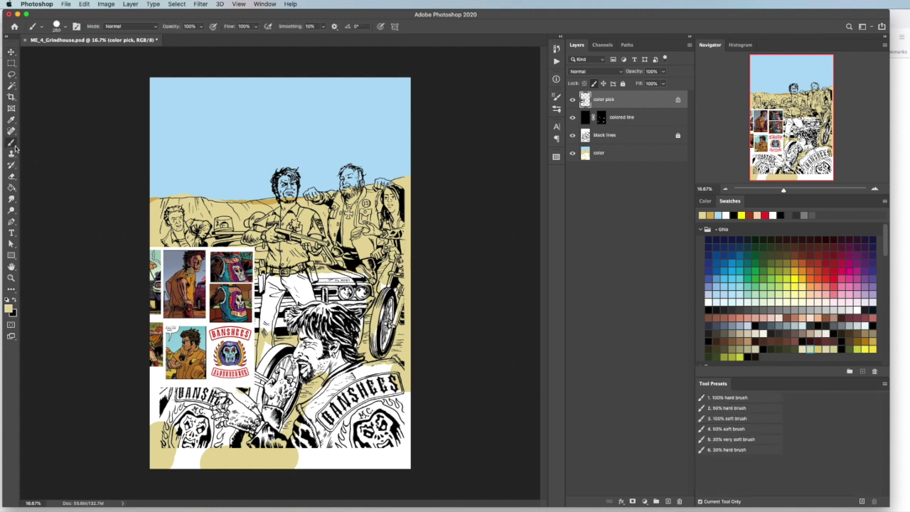
left_click(739, 397)
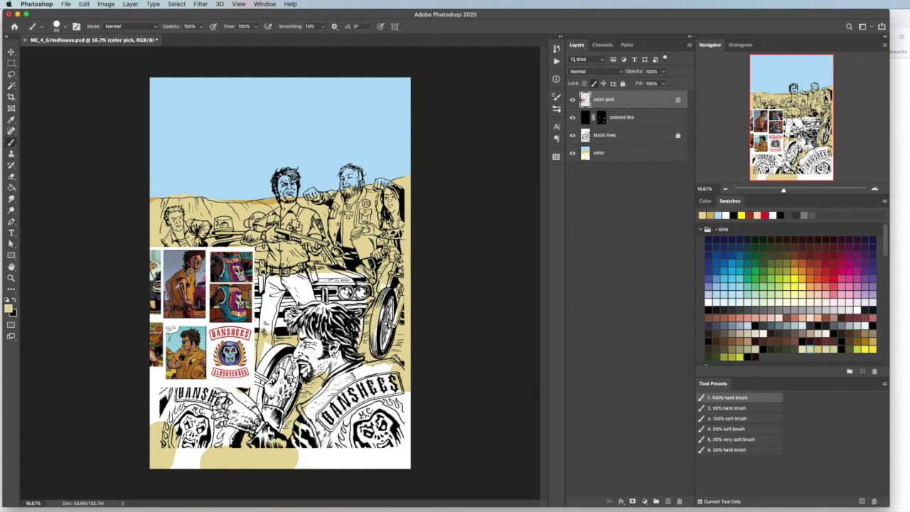
left_click(177, 287, "alt")
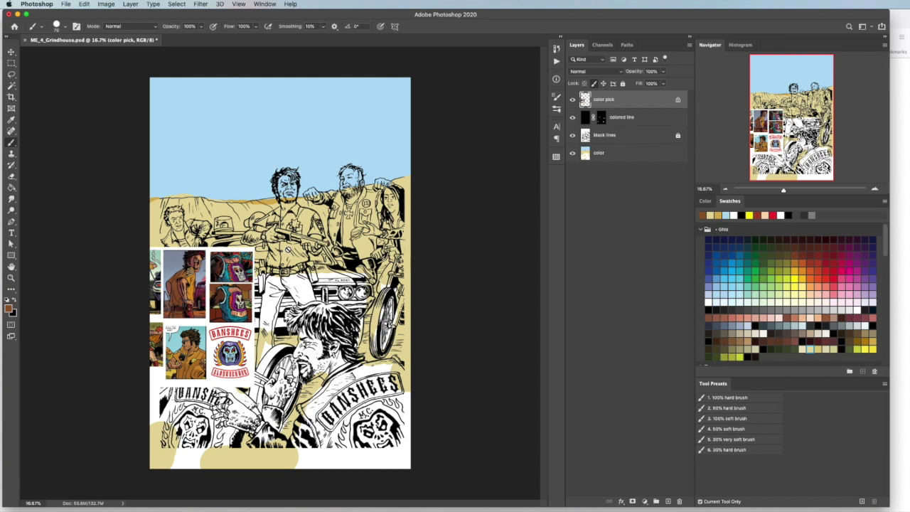
right_click(288, 249, "super")
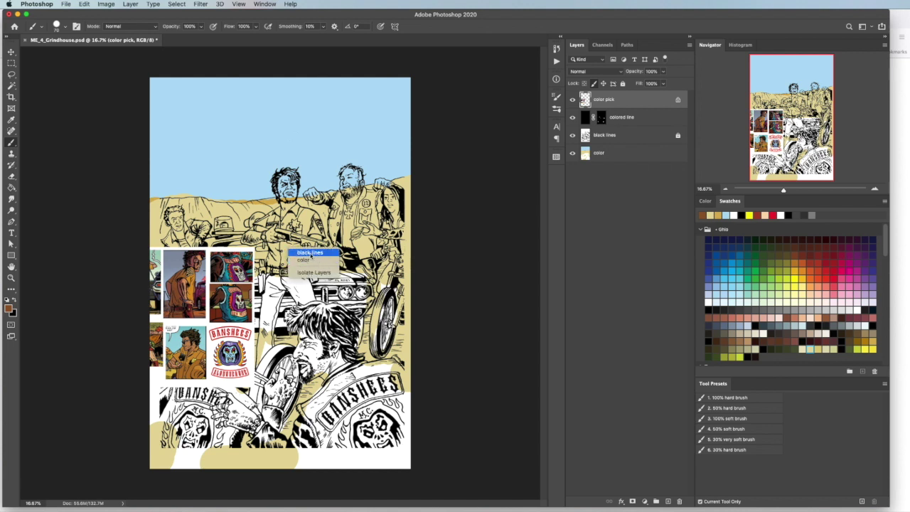
left_click(304, 261)
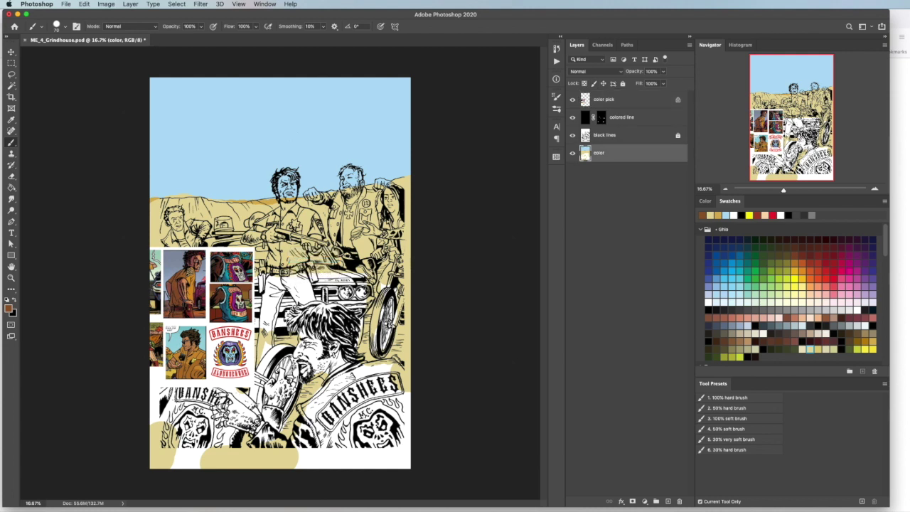
key("bracketright")
key("bracketright")
key("bracketright")
key("bracketright")
mouse_move(288, 256)
left_mouse_down()
mouse_move(302, 271)
mouse_move(290, 242)
mouse_move(303, 253)
mouse_move(308, 213)
mouse_move(313, 234)
left_mouse_up()
mouse_move(307, 271)
left_mouse_down()
mouse_move(309, 304)
mouse_move(300, 270)
mouse_move(280, 295)
mouse_move(271, 359)
left_mouse_up()
left_click(184, 285, "alt")
mouse_move(268, 256)
left_mouse_down()
mouse_move(276, 310)
mouse_move(263, 347)
mouse_move(281, 283)
mouse_move(268, 215)
mouse_move(253, 236)
mouse_move(284, 235)
mouse_move(295, 212)
mouse_move(278, 261)
mouse_move(255, 233)
mouse_move(281, 245)
mouse_move(292, 295)
mouse_move(306, 266)
mouse_move(290, 272)
mouse_move(296, 290)
mouse_move(291, 265)
left_mouse_up()
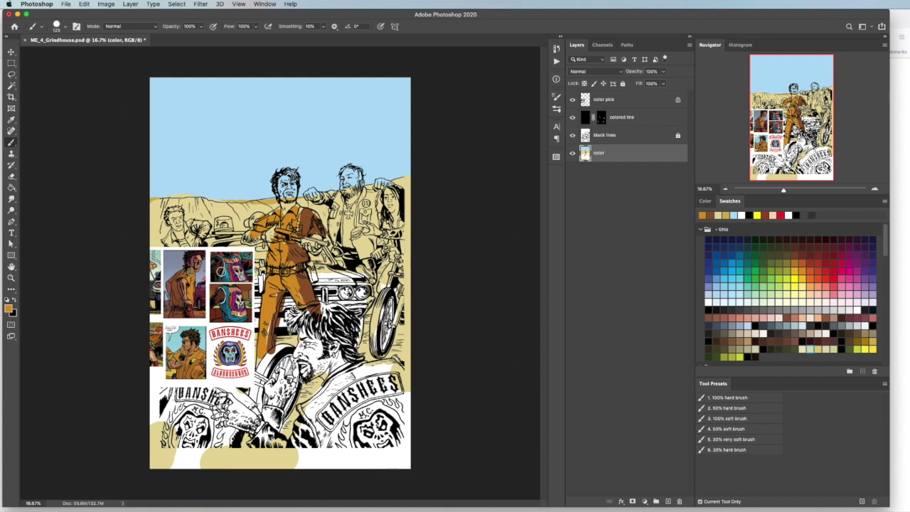
- Sample reddish-brown and light orange skin tones from the reference figure and paint the lawman's face, neck and hands
left_click(192, 263, "alt")
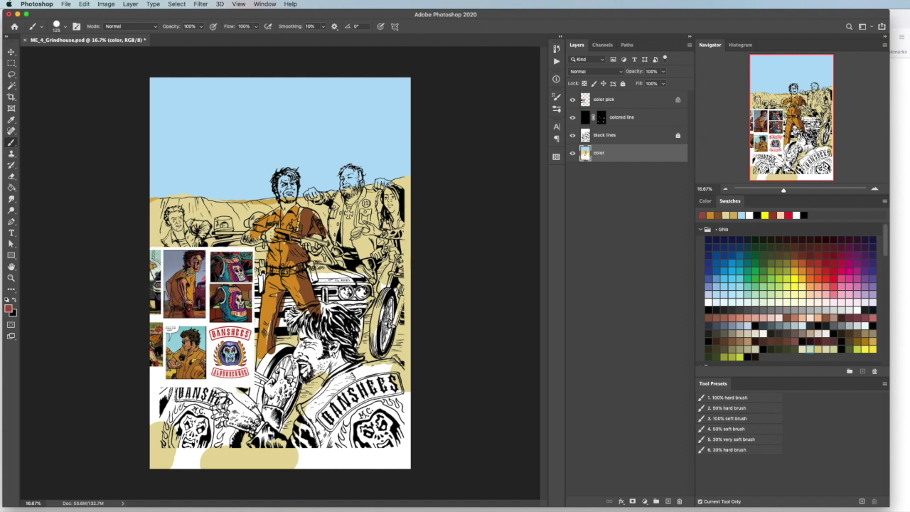
left_click_drag(293, 180, 290, 213)
left_click(198, 258, "alt")
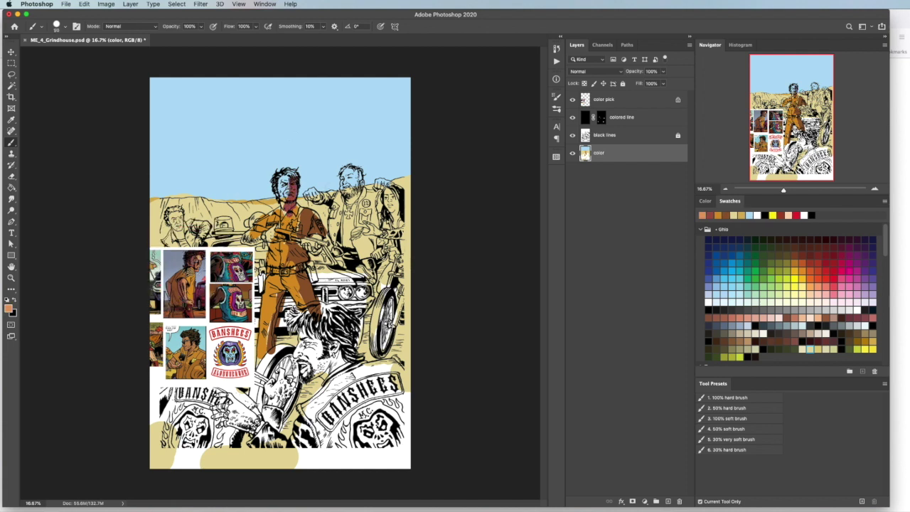
mouse_move(286, 178)
left_mouse_down()
mouse_move(281, 222)
mouse_move(247, 237)
mouse_move(276, 235)
mouse_move(316, 249)
left_mouse_up()
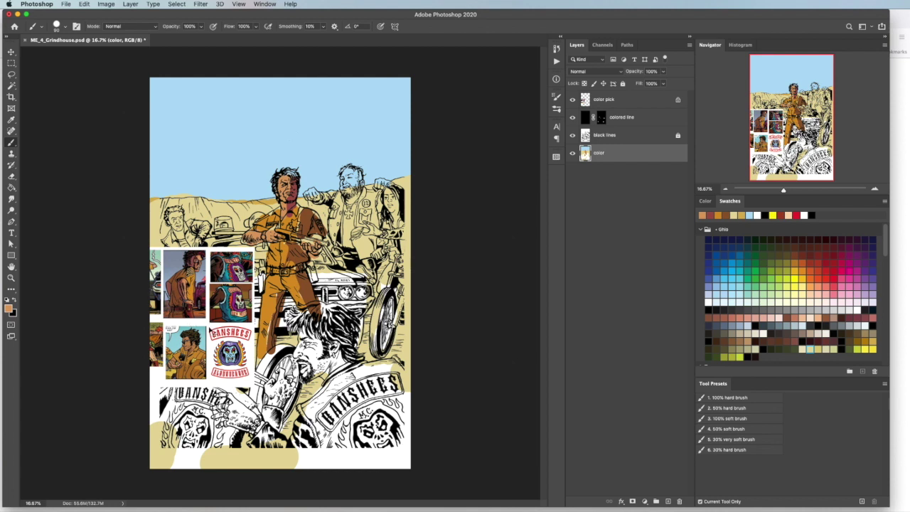
- Move the color pick reference sheet over the sky and scale it to about 213%, positioning its police car pictures above the drawing
left_click(206, 328, "super")
left_click_drag(195, 324, 225, 319)
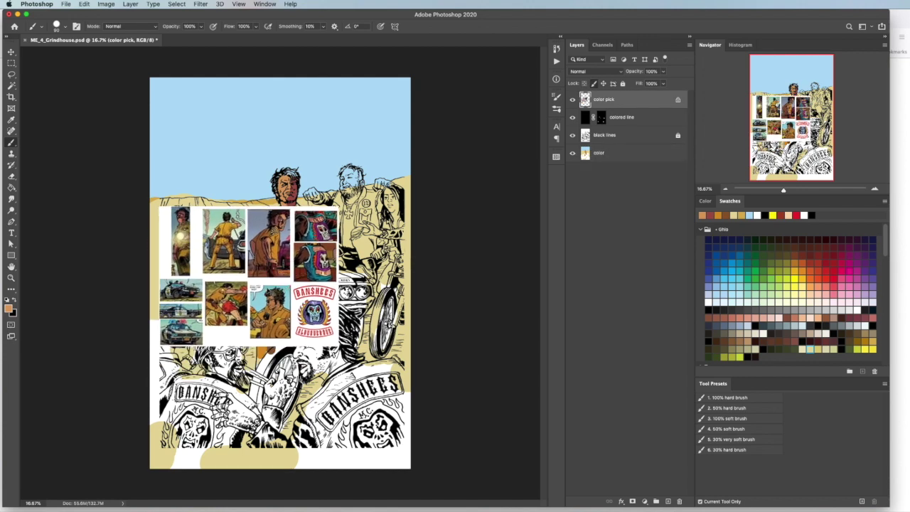
left_click_drag(260, 321, 283, 296)
left_click_drag(246, 262, 263, 186)
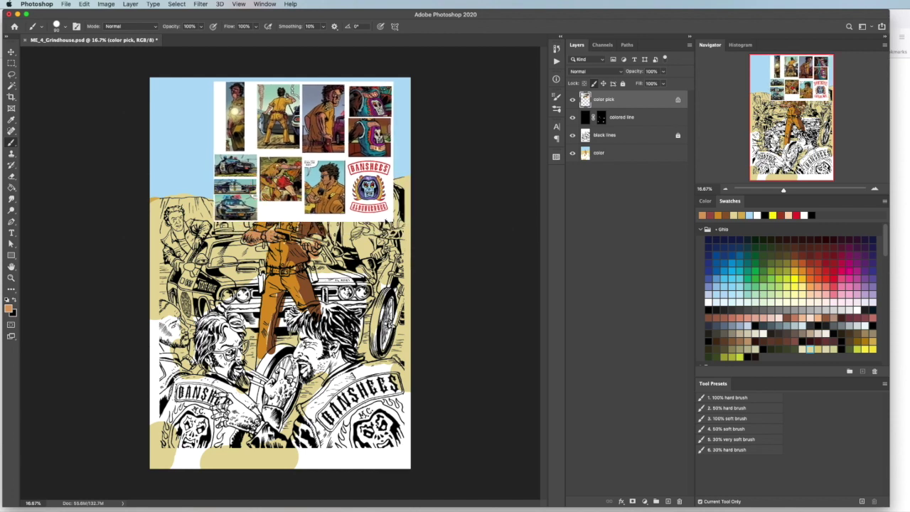
key("super+t")
left_click_drag(394, 220, 593, 378)
left_click_drag(351, 317, 386, 151)
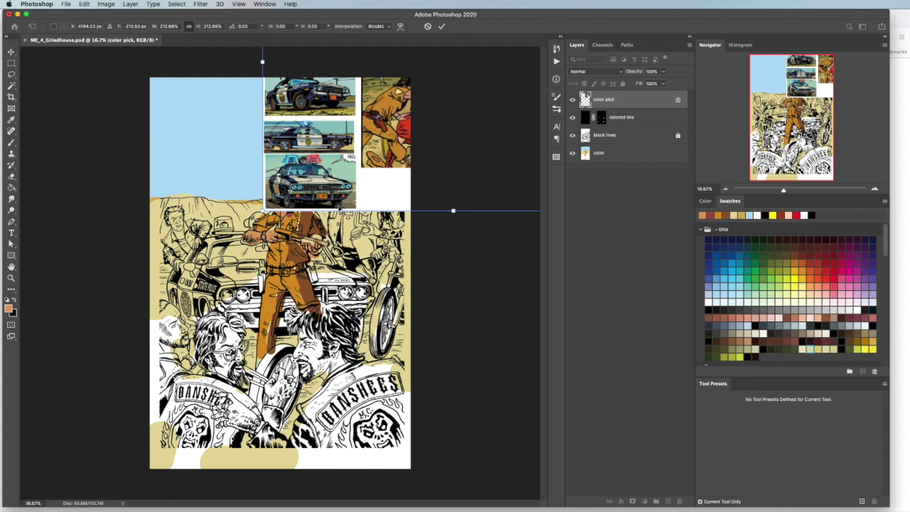
key("b")
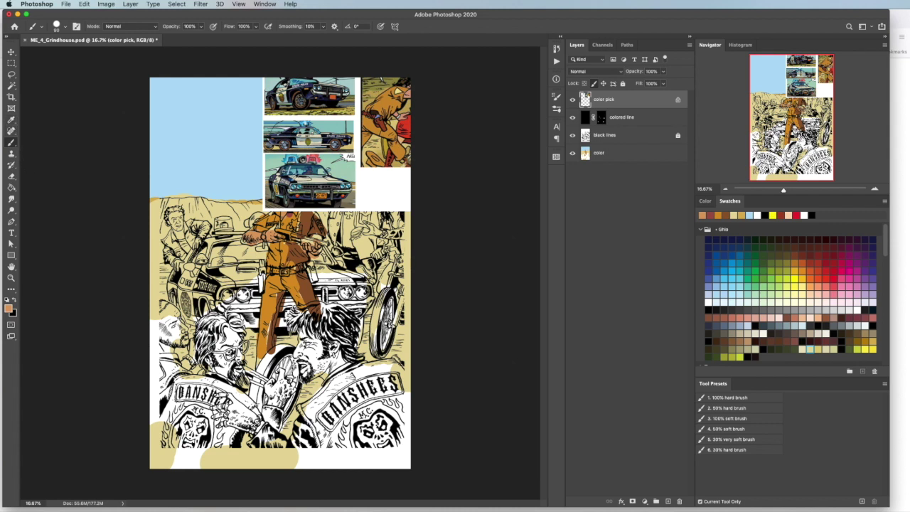
- Sample dark blue from the reference police car and paint the car's body, roof pillars and front end on the color layer
left_click(295, 176, "alt")
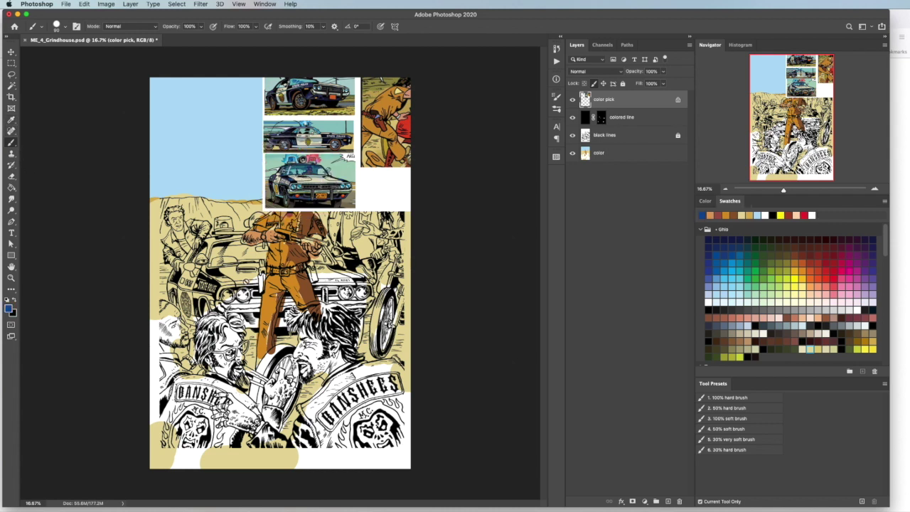
right_click(227, 280, "super")
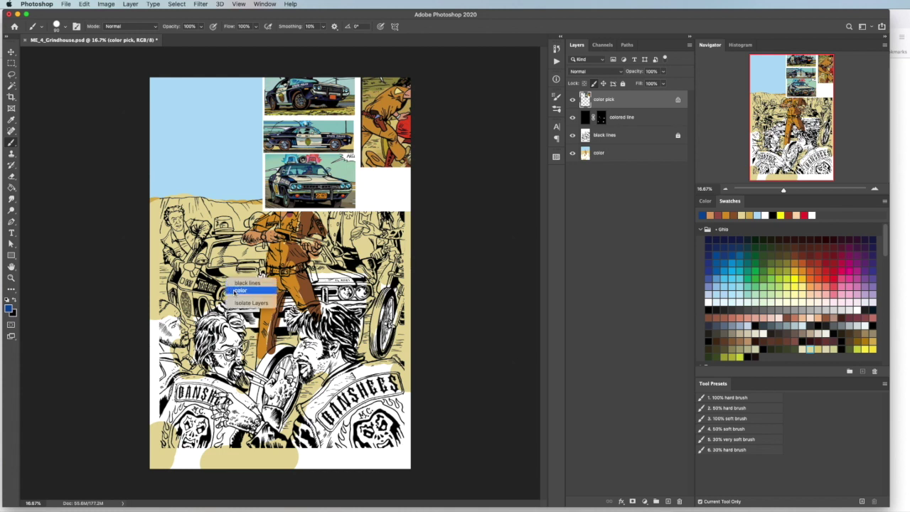
left_click(243, 292)
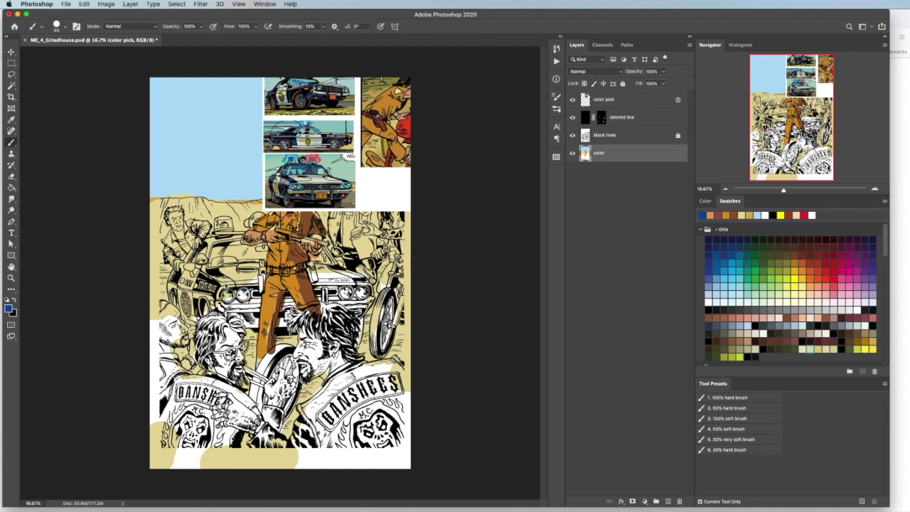
mouse_move(229, 284)
left_mouse_down()
mouse_move(204, 272)
mouse_move(210, 299)
mouse_move(204, 293)
mouse_move(197, 316)
mouse_move(194, 295)
mouse_move(209, 287)
mouse_move(204, 297)
mouse_move(221, 272)
mouse_move(208, 279)
mouse_move(211, 297)
mouse_move(184, 264)
mouse_move(173, 301)
mouse_move(172, 280)
mouse_move(200, 243)
mouse_move(209, 240)
mouse_move(208, 268)
mouse_move(219, 239)
mouse_move(251, 238)
left_mouse_up()
mouse_move(324, 242)
left_mouse_down()
mouse_move(336, 272)
mouse_move(364, 283)
left_mouse_up()
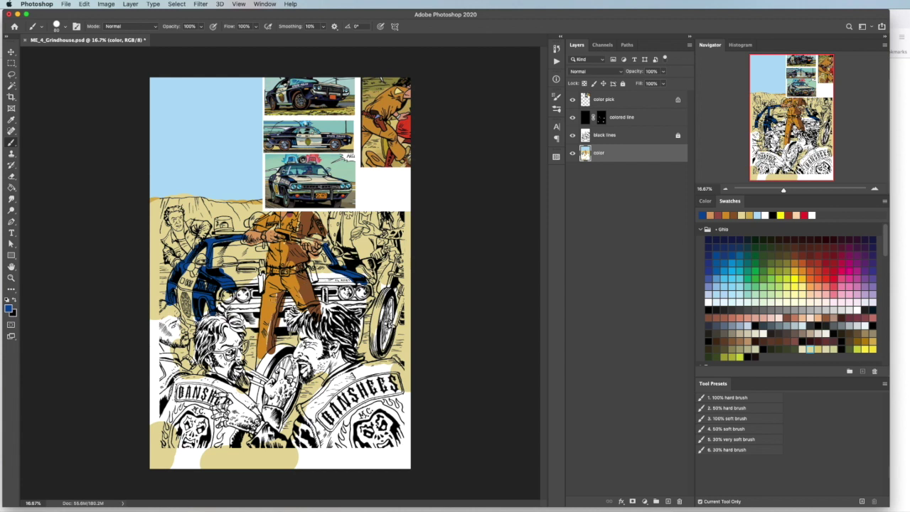
left_click_drag(217, 315, 256, 321)
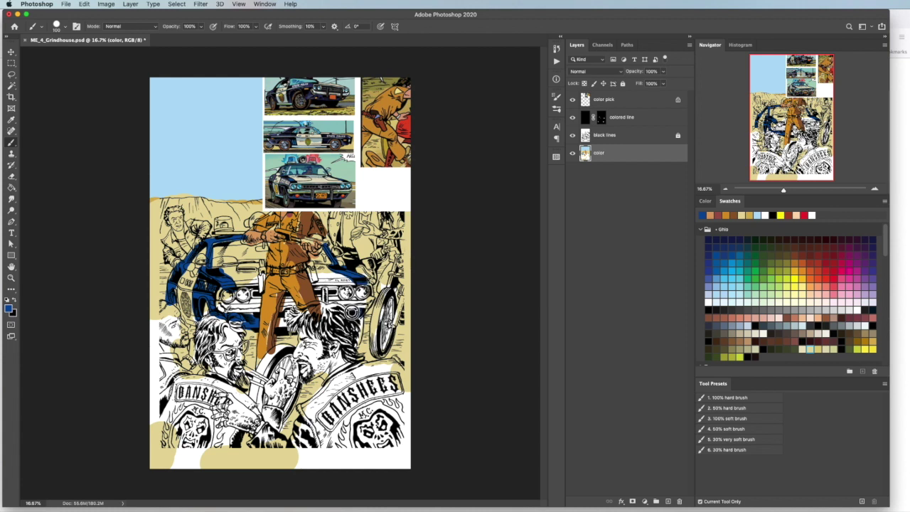
- Sample the off-white of the reference police car and paint the drawn car's hood and door panels
left_click(315, 174, "alt")
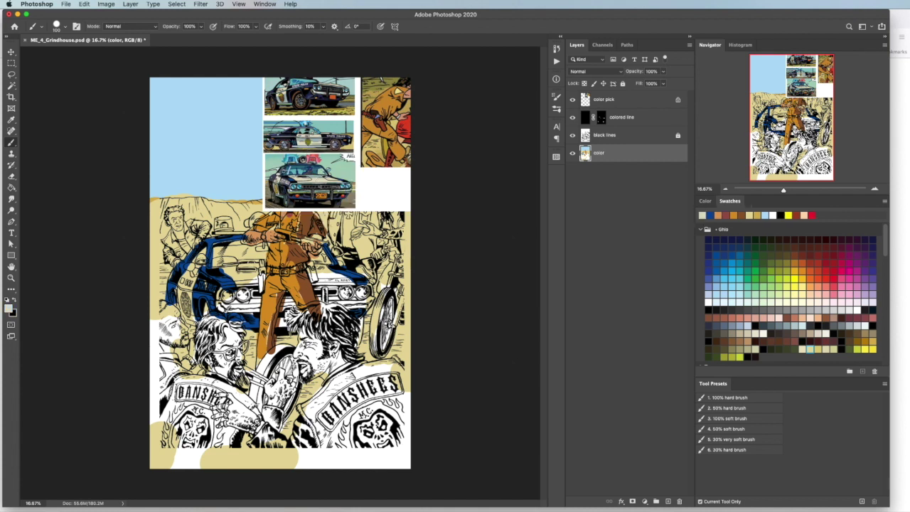
mouse_move(226, 274)
left_mouse_down()
mouse_move(267, 290)
mouse_move(243, 269)
left_mouse_up()
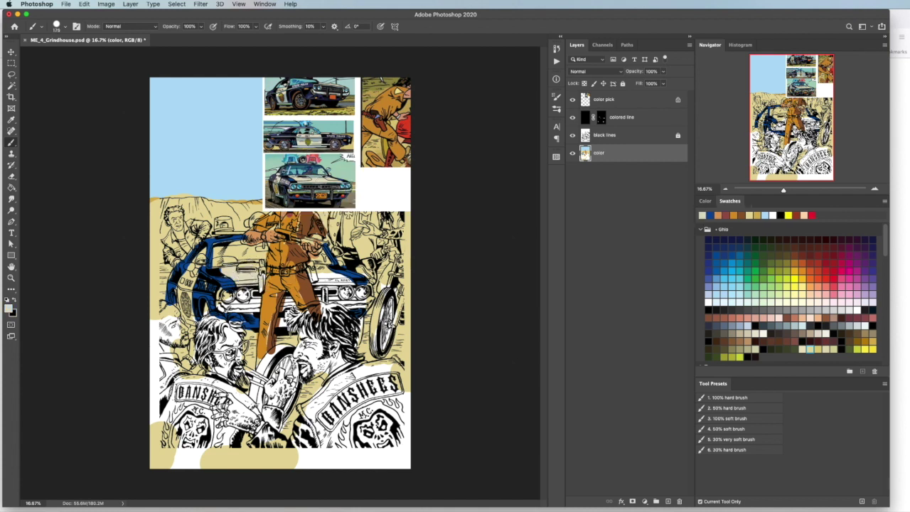
mouse_move(318, 285)
left_mouse_down()
mouse_move(340, 276)
mouse_move(321, 268)
left_mouse_up()
mouse_move(181, 290)
left_mouse_down()
mouse_move(186, 307)
mouse_move(193, 270)
mouse_move(191, 305)
left_mouse_up()
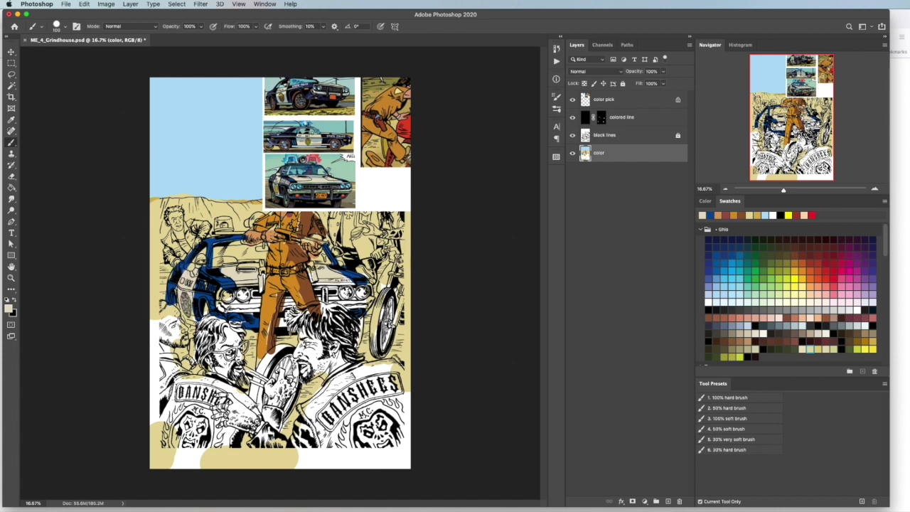
- Finish the police car's off-white door panel and paint its door badge with yellow and gold swatches
left_click_drag(203, 265, 189, 287)
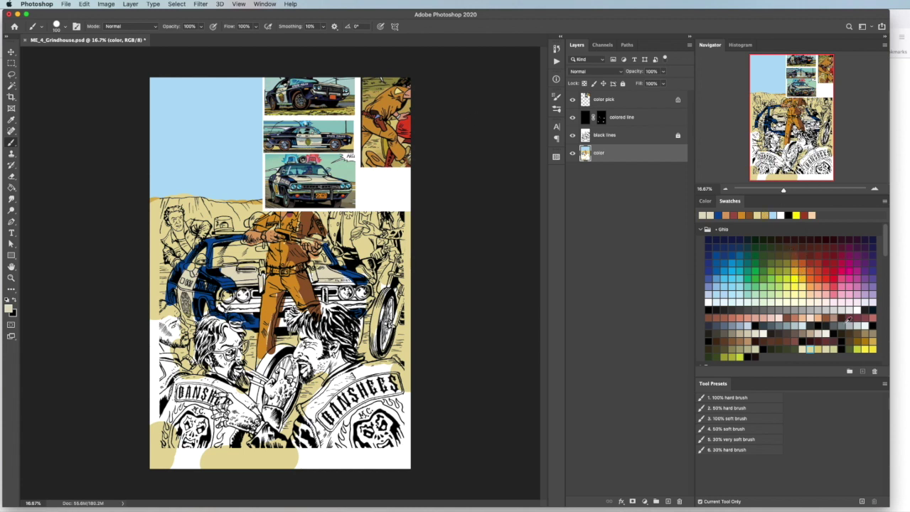
left_click(866, 347)
left_click_drag(183, 292, 187, 317)
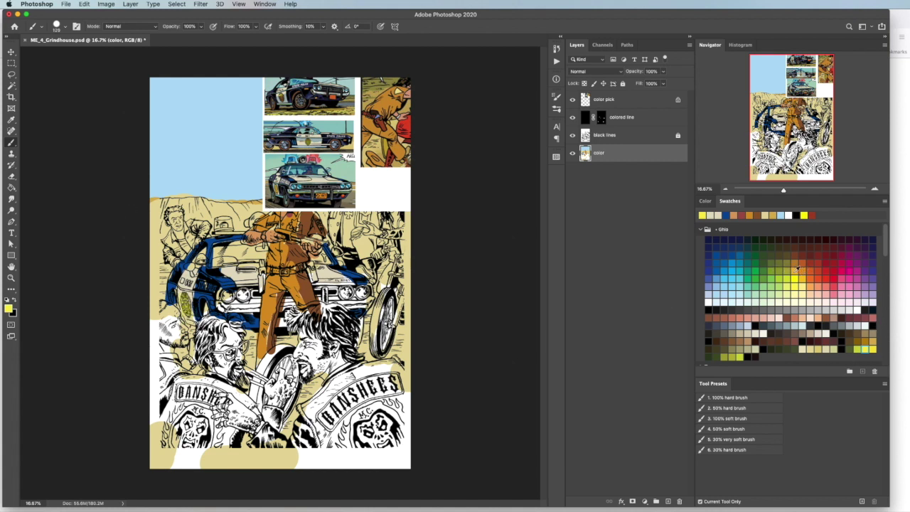
left_click(787, 270)
mouse_move(184, 293)
left_mouse_down()
mouse_move(186, 311)
mouse_move(198, 318)
left_mouse_up()
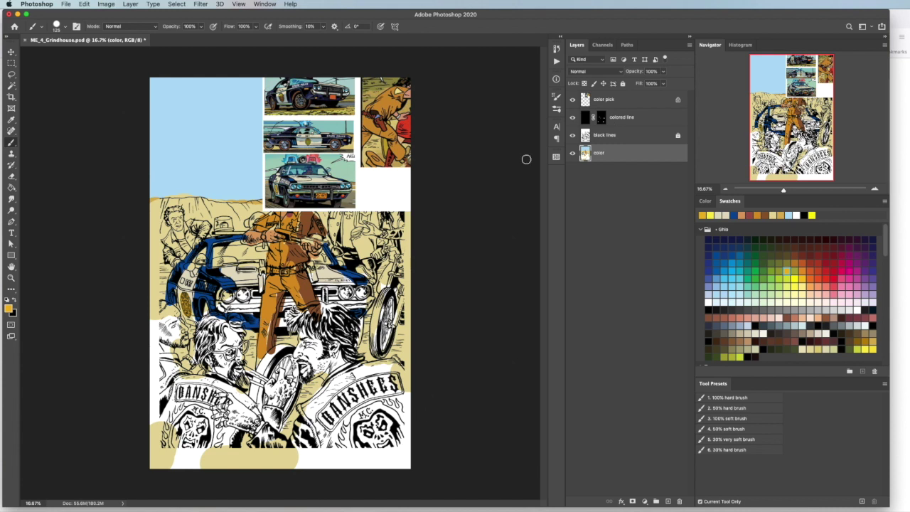
- Bring the reference's Banshees emblem into view and paint both skull patches on the color layer in purple, light blue, yellow and red
left_click(573, 99)
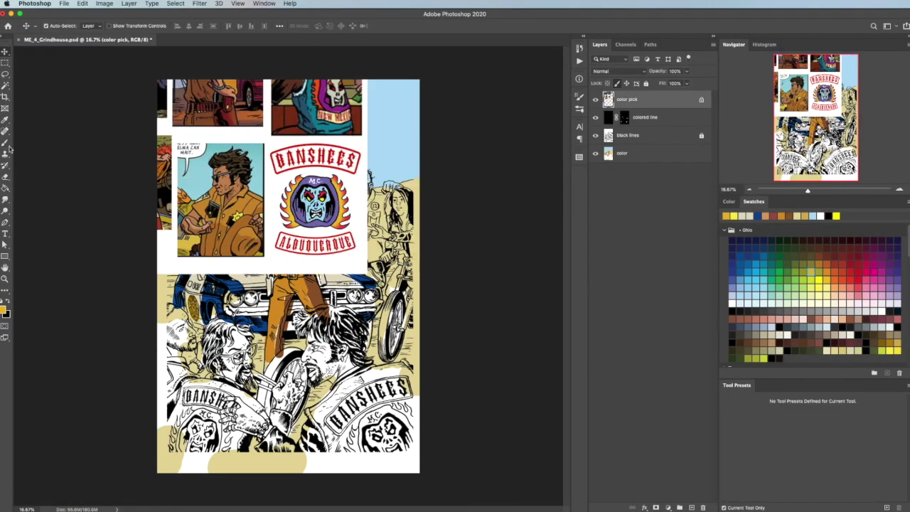
right_click(388, 406)
left_click(409, 421)
key("b")
left_click_drag(398, 413, 423, 437)
left_click_drag(366, 426, 405, 448)
left_click_drag(185, 412, 214, 455)
left_click_drag(362, 423, 405, 459)
left_click(819, 280)
mouse_move(372, 434)
left_mouse_down()
mouse_move(383, 442)
mouse_move(376, 435)
left_mouse_up()
left_click(856, 271)
left_click_drag(194, 421, 209, 431)
- Paint the Banshees banners pale yellow with red borders and color the flames around the skulls orange
left_click(845, 283)
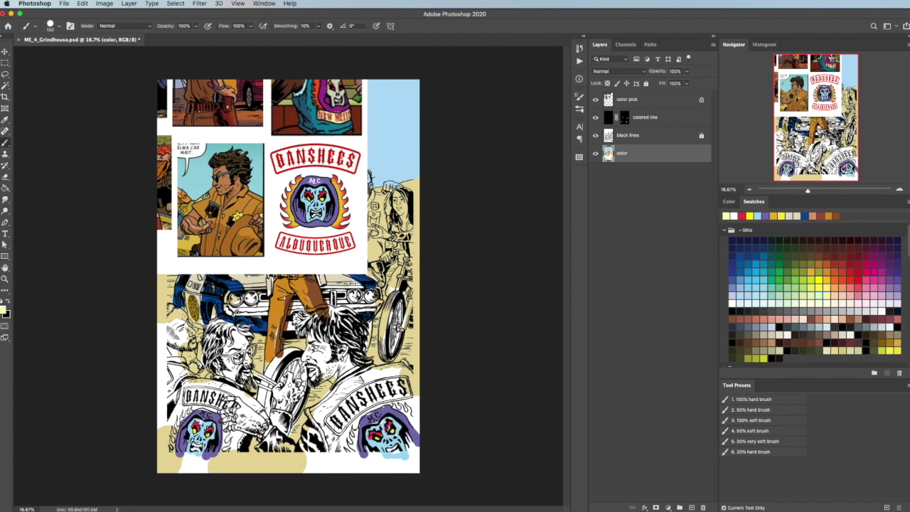
left_click(852, 281)
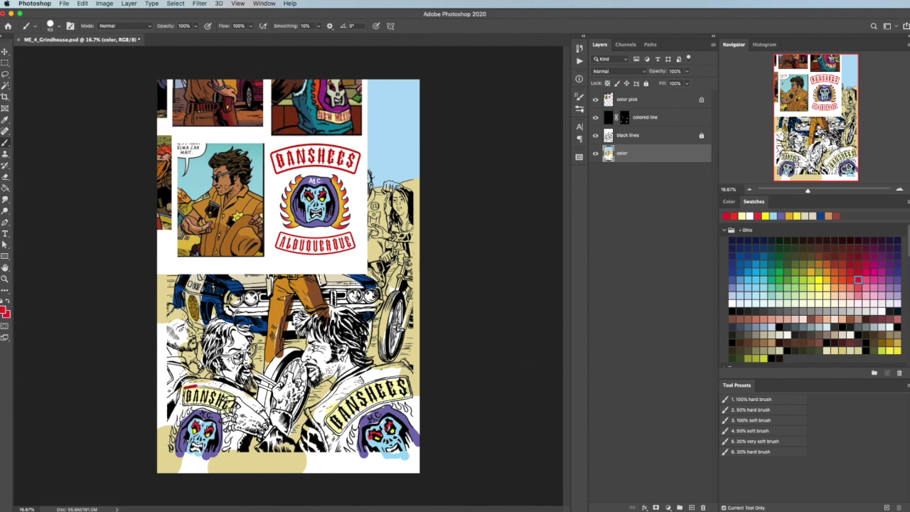
left_click(819, 272)
left_click(836, 269)
- Paint the two foreground bikers' vests blue around the banners and skull patches
left_click(739, 271)
mouse_move(317, 419)
left_mouse_down()
mouse_move(413, 364)
mouse_move(327, 447)
left_mouse_up()
left_click_drag(401, 362, 355, 427)
left_click_drag(234, 428, 236, 455)
left_click_drag(171, 426, 256, 384)
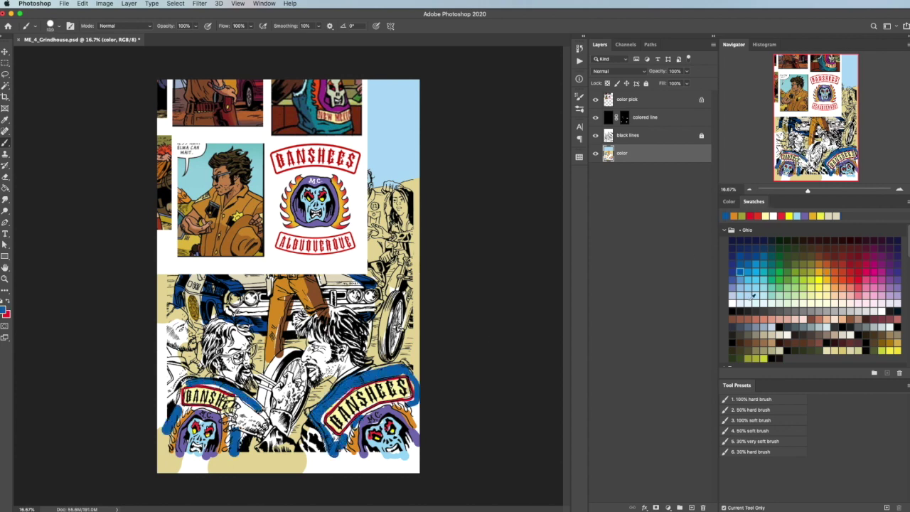
- Paint the foreground and background bikers' sleeves dark reddish brown and hide the color pick reference sheet
left_click(834, 263)
mouse_move(302, 443)
left_mouse_down()
mouse_move(291, 450)
mouse_move(277, 421)
left_mouse_up()
key("super+comma")
left_click_drag(202, 222, 213, 239)
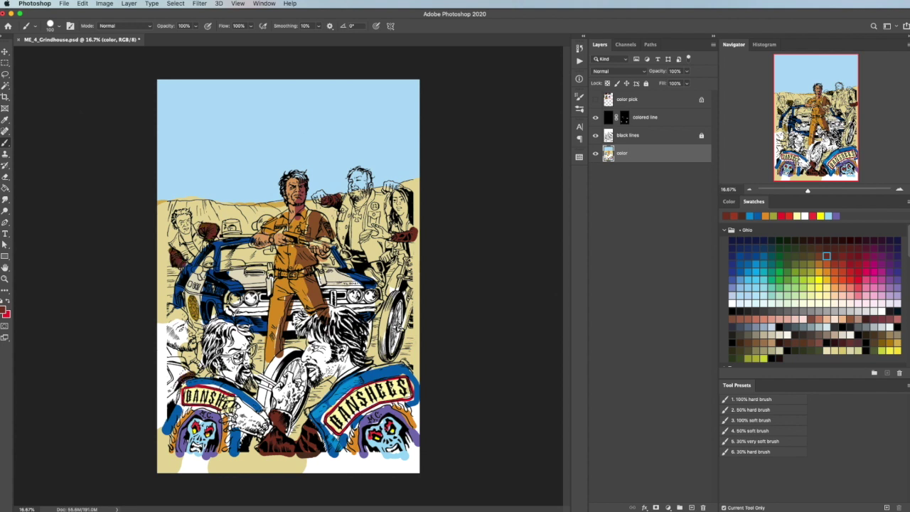
- Paint the two foreground bikers' faces, neck and hands with rosy skin tones, using a larger brush
left_click(760, 319)
key("bracketright")
key("bracketright")
key("bracketright")
key("bracketright")
left_click_drag(312, 349, 347, 370)
left_click(779, 319)
left_click_drag(236, 407, 260, 429)
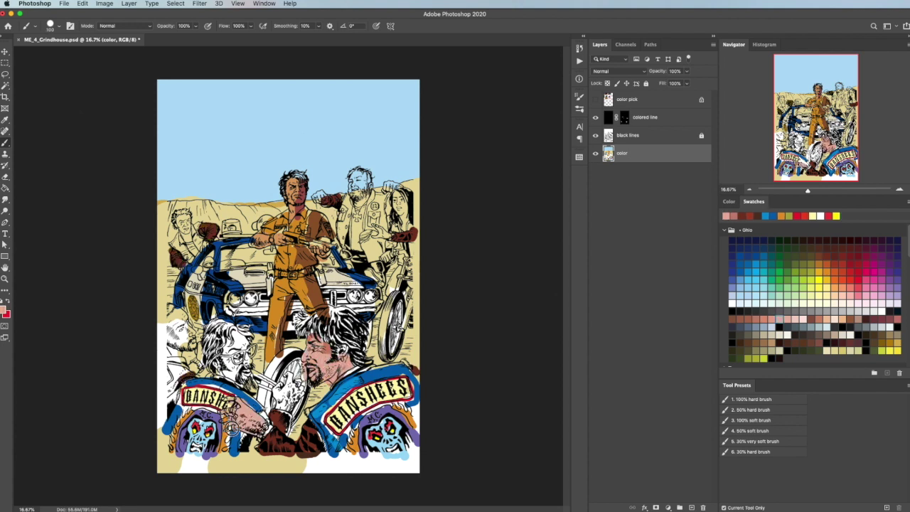
left_click_drag(278, 400, 296, 385)
left_click_drag(229, 331, 239, 368)
- Paint the face and hand of the close-cropped biker behind the foreground pair with light orange and peach tones
left_click(834, 287)
left_click(834, 295)
left_click_drag(172, 317, 182, 351)
key("bracketleft")
key("bracketleft")
key("bracketleft")
left_click_drag(186, 363, 195, 370)
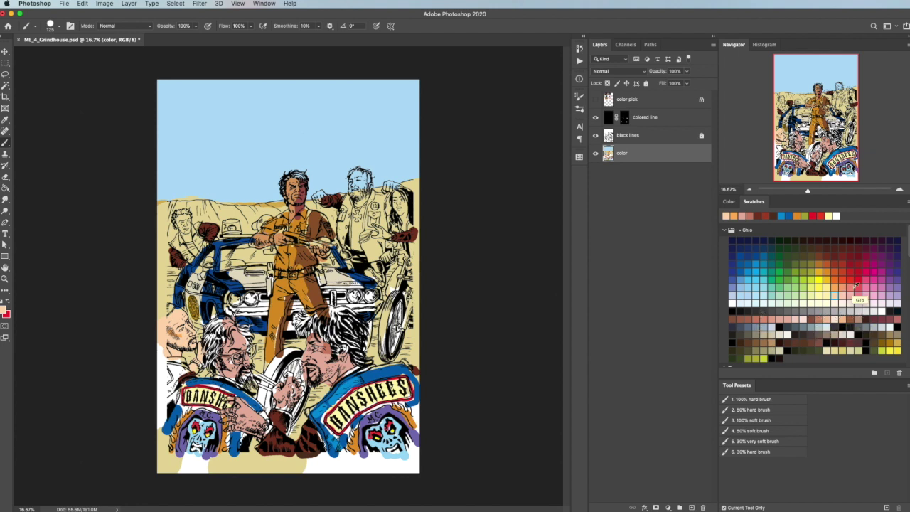
- Paint the woman's face and hands pink, and the bearded and young background bikers' skin peach
left_click(853, 298)
left_click(808, 260)
left_click_drag(391, 191, 405, 207)
left_click_drag(368, 220, 384, 236)
left_click(834, 316)
left_click_drag(347, 174, 362, 200)
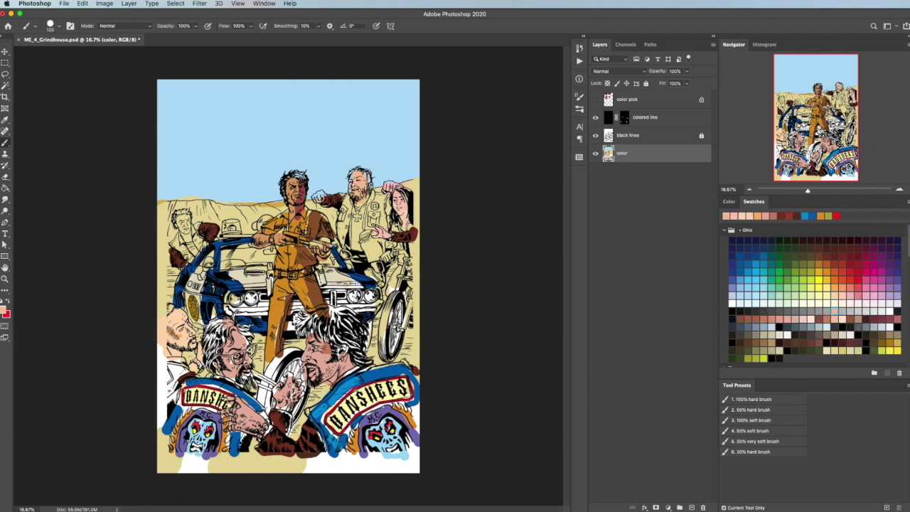
left_click_drag(177, 217, 189, 242)
left_click_drag(172, 324, 185, 345)
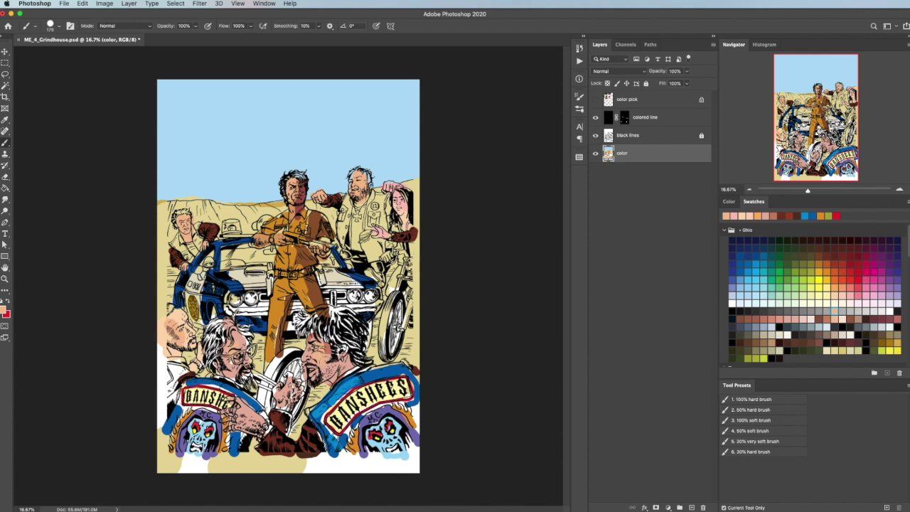
- Paint the foreground motorcycle tire dark gray-brown and fill in the blue vests of the remaining bikers
left_click(820, 332)
left_click_drag(256, 356, 292, 399)
left_click_drag(162, 355, 168, 365)
mouse_move(171, 256)
left_mouse_down()
mouse_move(191, 236)
mouse_move(201, 242)
mouse_move(195, 254)
mouse_move(273, 249)
left_mouse_up()
- Paint the police car's windshield light blue with a larger brush
left_click(841, 351)
left_click(780, 335)
left_click(755, 279)
key("bracketright")
left_click_drag(320, 257, 334, 264)
- Paint the bearded biker's shirt and trousers gray, and add blue and pale tones to the background motorcycle
left_click(795, 325)
mouse_move(348, 206)
left_mouse_down()
mouse_move(366, 246)
mouse_move(383, 227)
mouse_move(384, 260)
mouse_move(402, 277)
mouse_move(409, 245)
mouse_move(405, 299)
left_mouse_up()
left_click(740, 327)
left_click(810, 332)
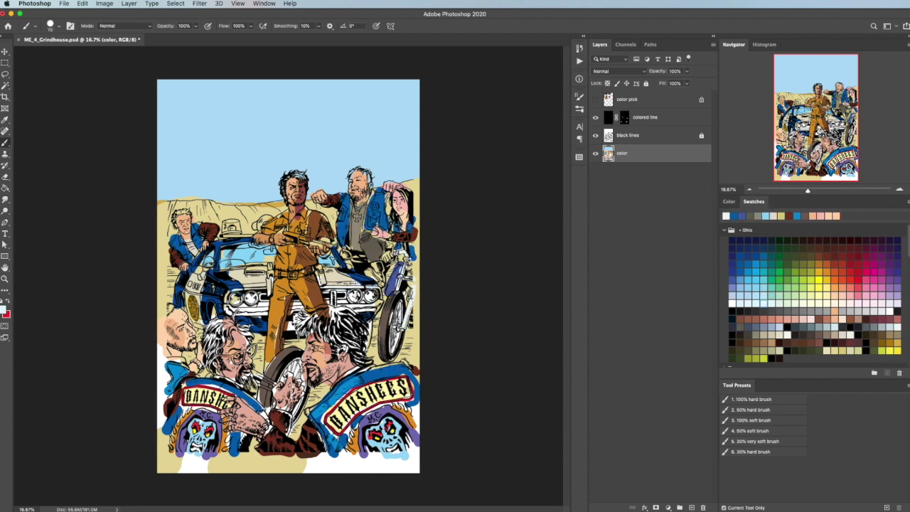
- On the colored line layer, recolor the headlight linework blue and the sunglasses' lens reflections teal green
left_click(645, 117)
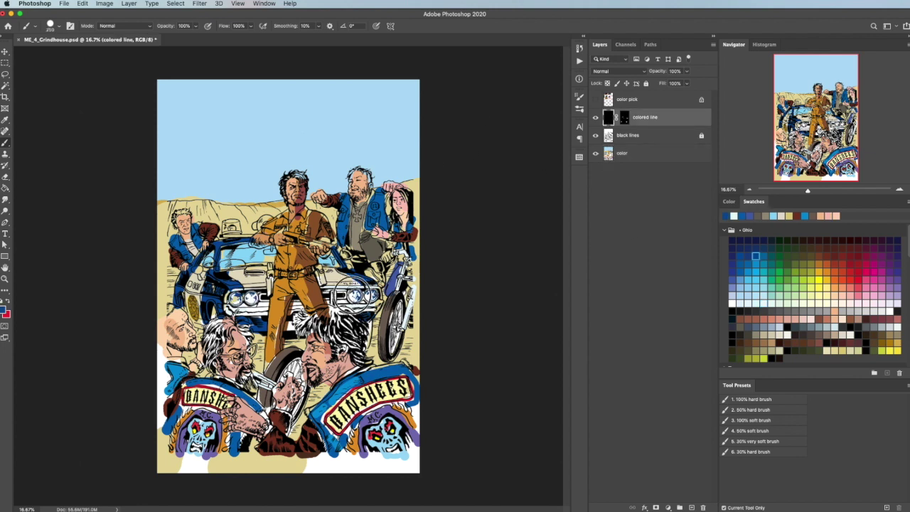
left_click_drag(234, 355, 245, 357)
left_click(762, 278)
left_click(769, 278)
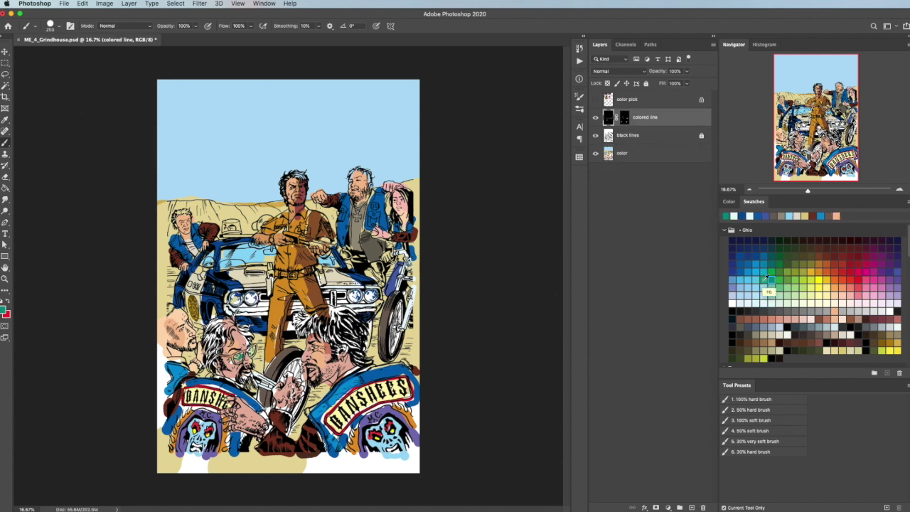
left_click(897, 272)
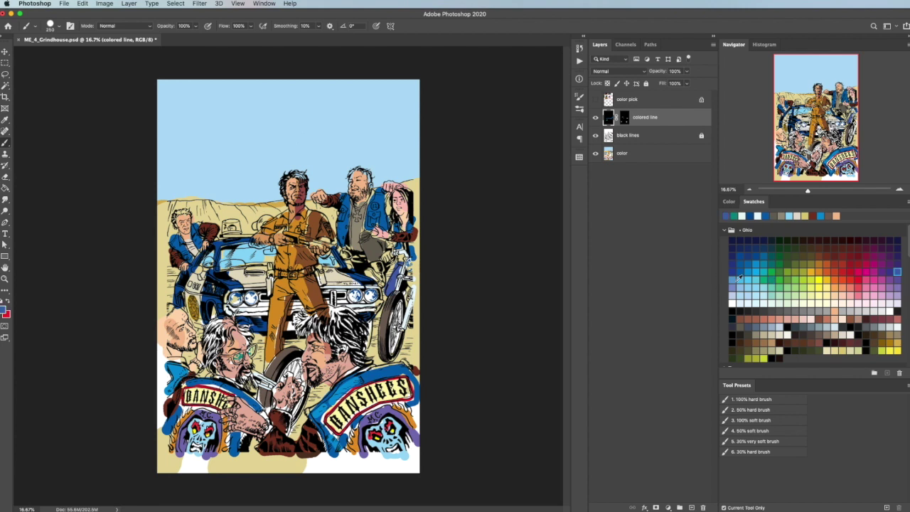
left_click(859, 286)
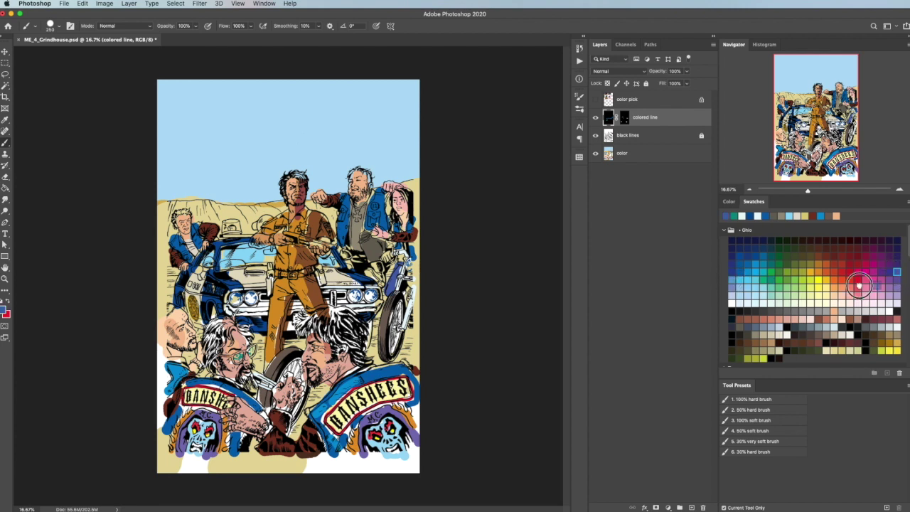
left_click(728, 281)
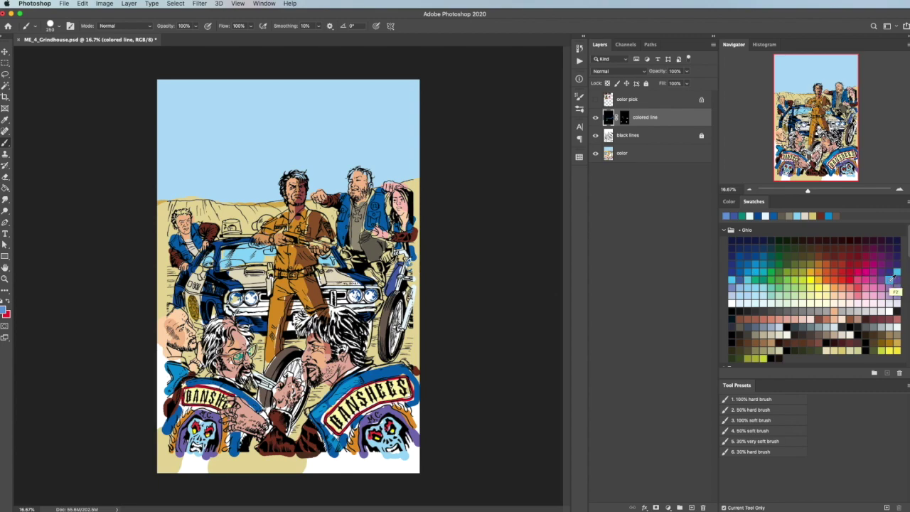
left_click(730, 281)
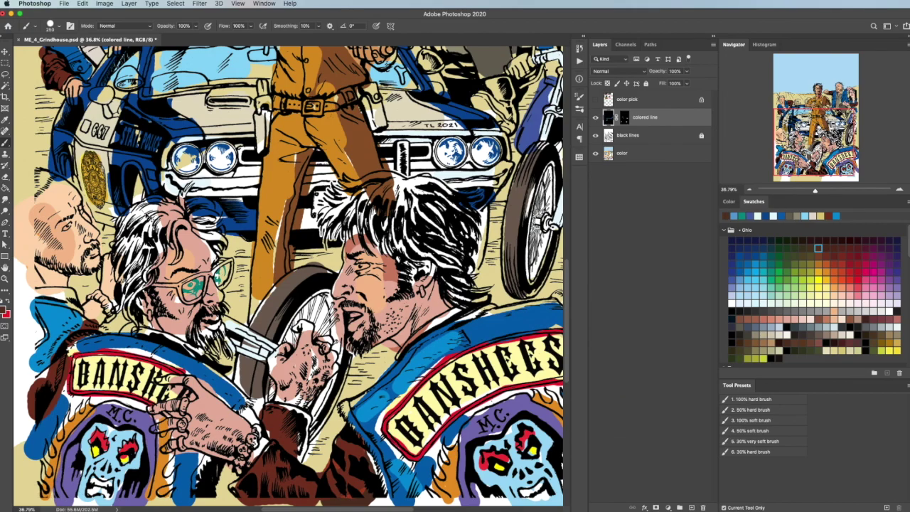
- On the color layer, paint the three front bikers' hair and beards dark brown and olive, and add the side biker's red-edged vest patch
key("alt+[")
mouse_move(142, 298)
left_mouse_down()
mouse_move(135, 213)
mouse_move(162, 215)
mouse_move(181, 288)
mouse_move(227, 270)
mouse_move(201, 313)
mouse_move(349, 206)
mouse_move(426, 213)
mouse_move(462, 299)
mouse_move(359, 327)
mouse_move(422, 290)
mouse_move(190, 359)
left_mouse_up()
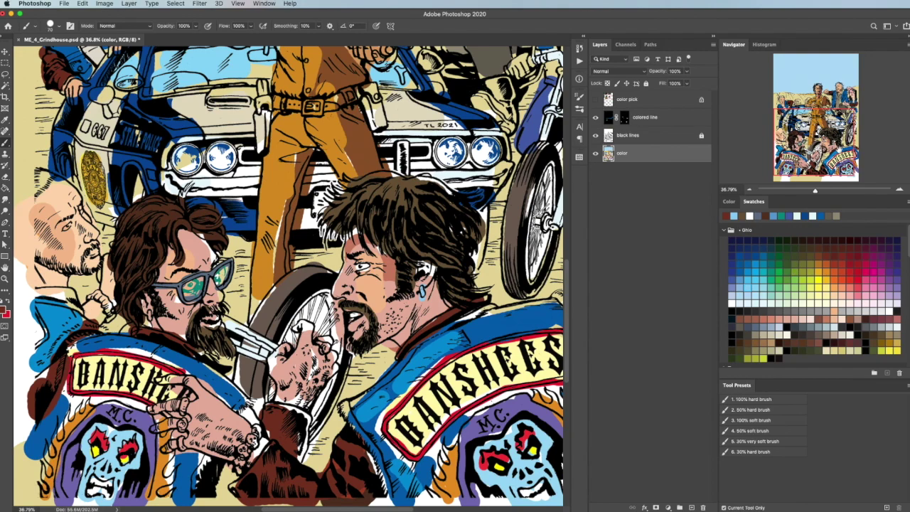
left_click_drag(32, 177, 54, 190)
left_click_drag(42, 256, 93, 270)
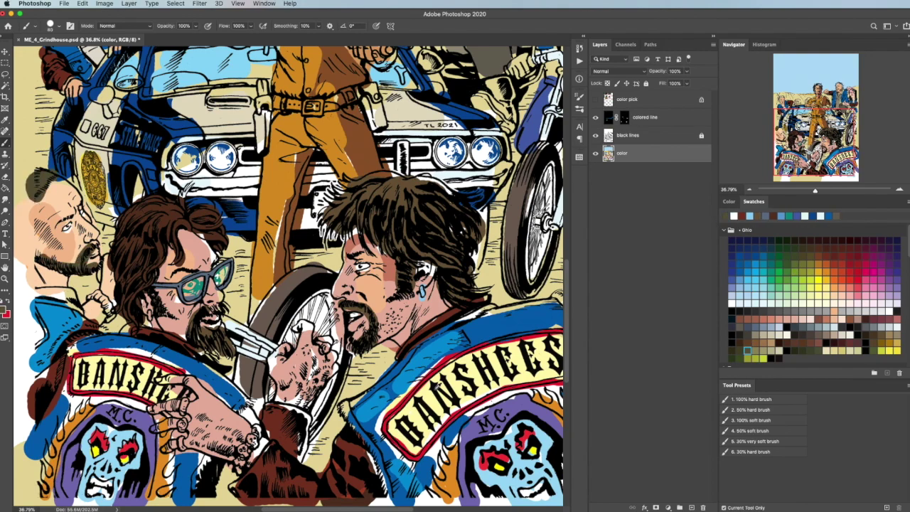
left_click(113, 355, "alt")
left_click_drag(32, 306, 47, 350)
- Show the color pick reference sheet, scale it down and position it over the car and foreground bikers
left_click_drag(816, 157, 816, 125)
left_click(596, 100)
left_click(750, 189)
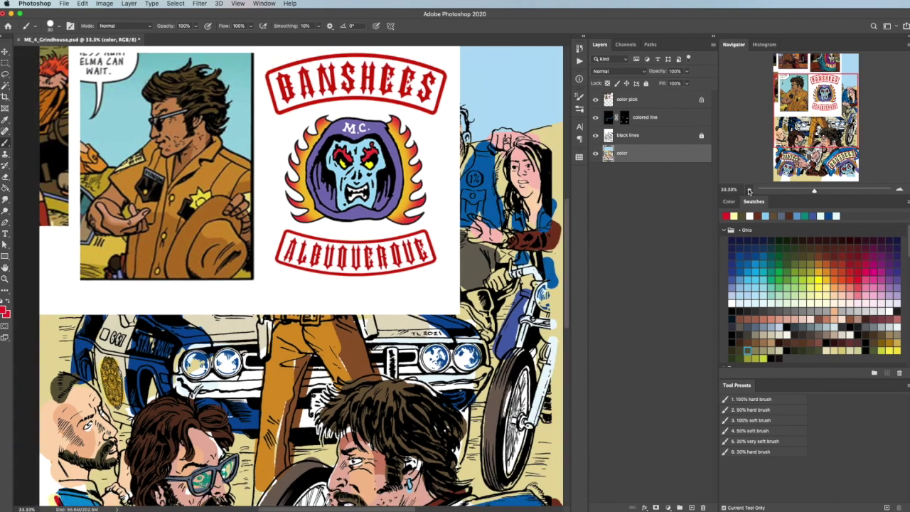
left_click(749, 189)
left_click(609, 101)
key("super+t")
left_click_drag(419, 307, 240, 167)
left_click_drag(138, 115, 342, 460)
key("Return")
key("b")
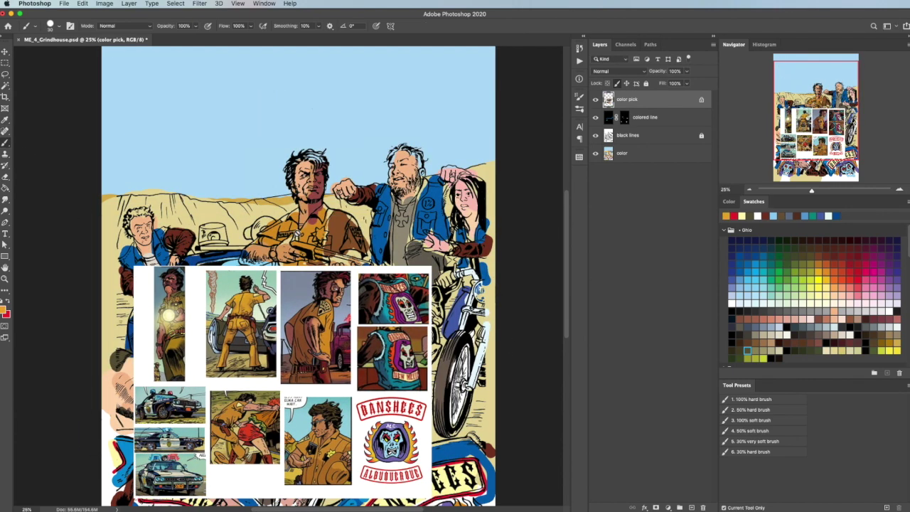
- Sample dark brown from the reference figures and paint the lawman's hair on the color layer
left_click(622, 153)
left_click(341, 275, "alt")
mouse_move(300, 150)
left_mouse_down()
mouse_move(319, 165)
mouse_move(305, 181)
left_mouse_up()
left_click(329, 411, "alt")
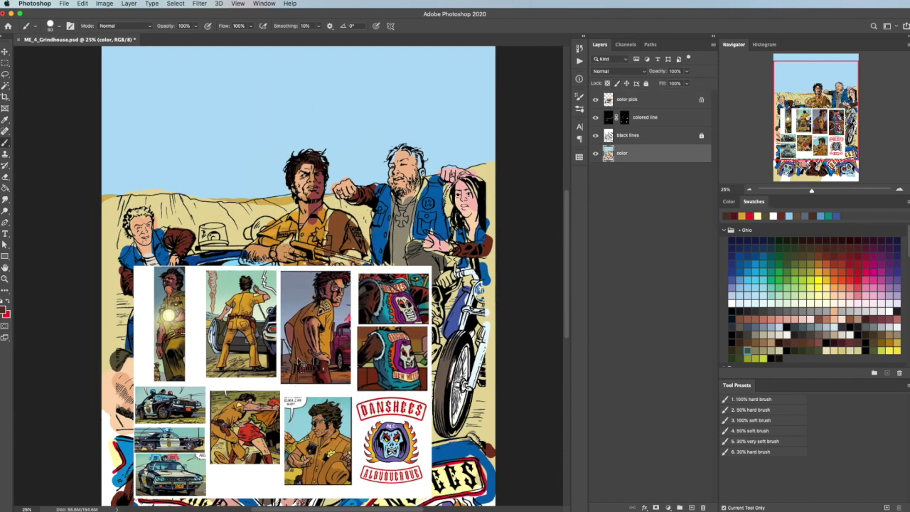
- Move the reference sheet clear of the lawman and foreground bikers, then paint light blue frayed edges along the vests
left_click_drag(330, 410, 95, 172, "super")
scroll(106, 213, "down", 3)
left_click(146, 455, "super")
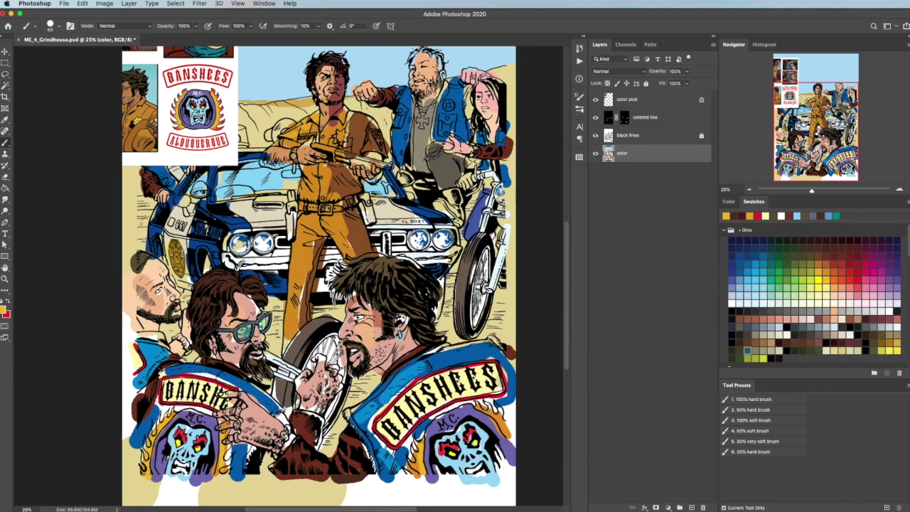
left_click(501, 430, "alt")
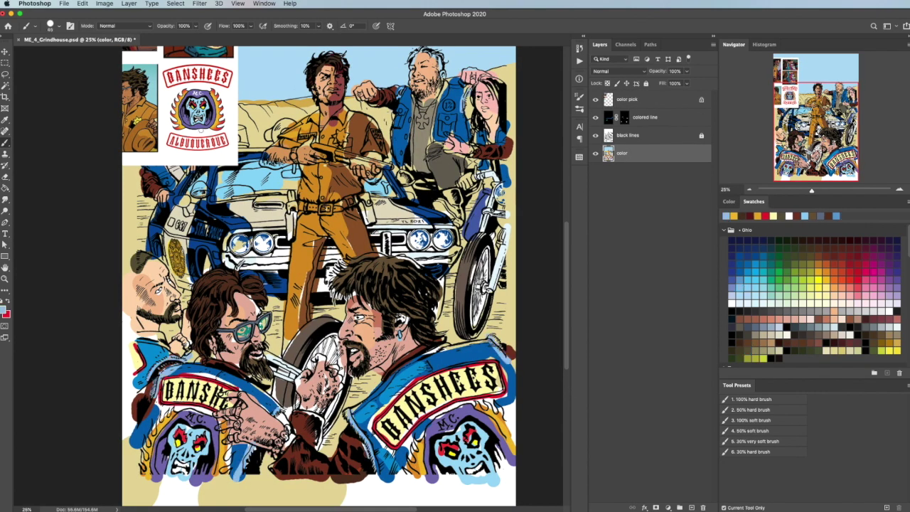
- Step back and forth through the recent strokes, paint the lawman's star badge yellow and choose a gray swatch
key("super+z")
key("super+z")
key("super+z")
key("super+z")
left_click(804, 317)
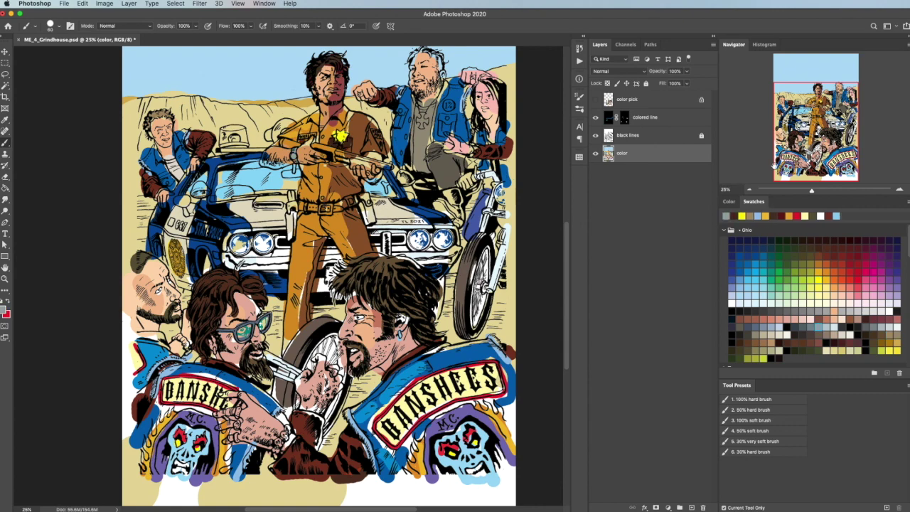
key("super+shift+z")
key("super+shift+z")
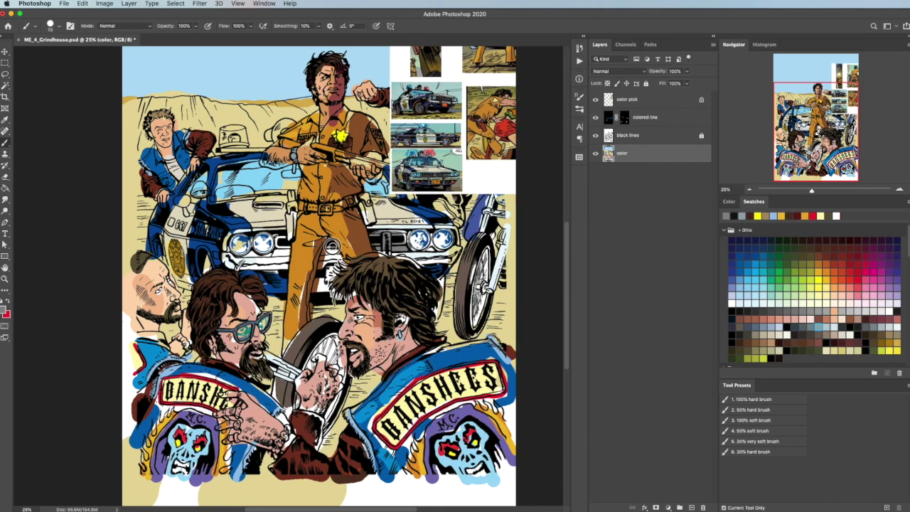
- Add light blue to the car's chrome bumper, then recolor the roof light's linework blue on the colored line layer
left_click(285, 256, "alt")
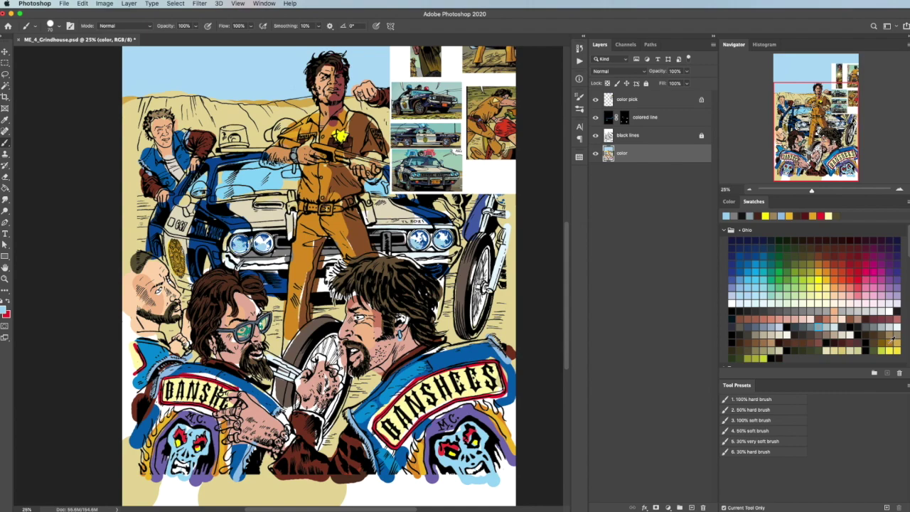
left_click(895, 327)
left_click(747, 256)
key("alt+]")
key("alt+]")
left_click(239, 177, "alt")
left_click(234, 134, "alt")
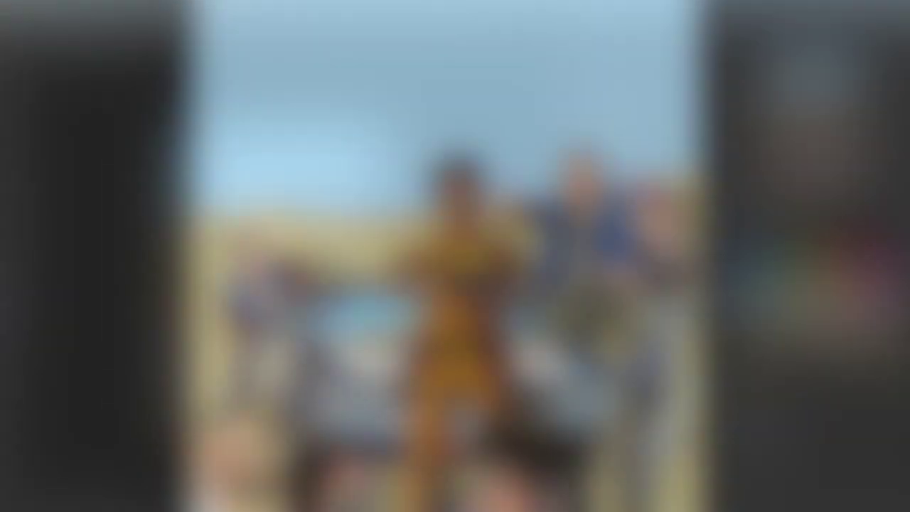
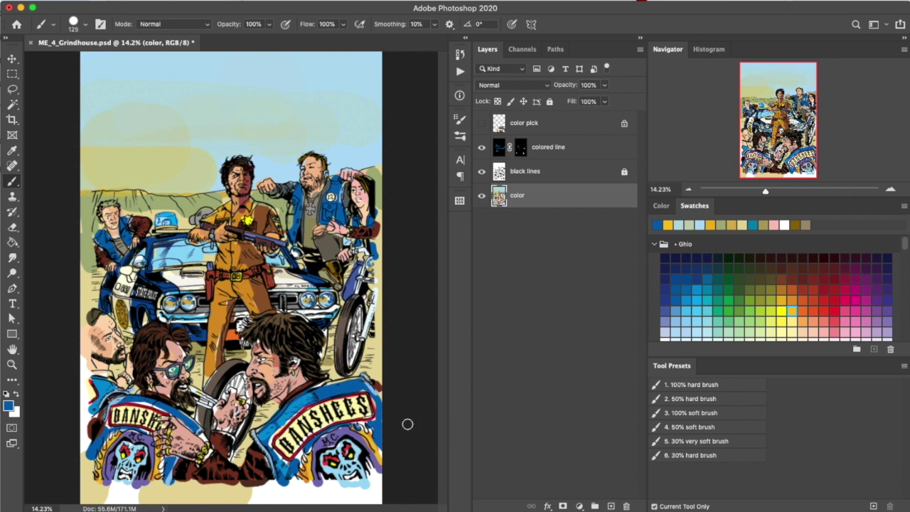
- Increase the brush size to 400
key("bracketright")
key("bracketright")
key("bracketright")
key("bracketright")
key("bracketright")
key("bracketright")
key("bracketright")
key("bracketright")
key("bracketleft")
key("bracketleft")
key("bracketleft")
- Isolate the color, black lines and colored line layers one after another to examine what each contains
left_click(482, 152)
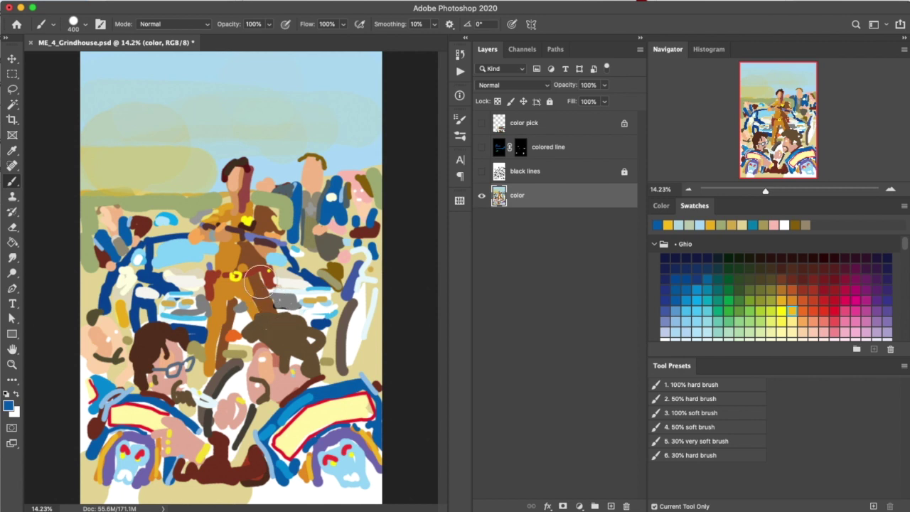
left_click(483, 196)
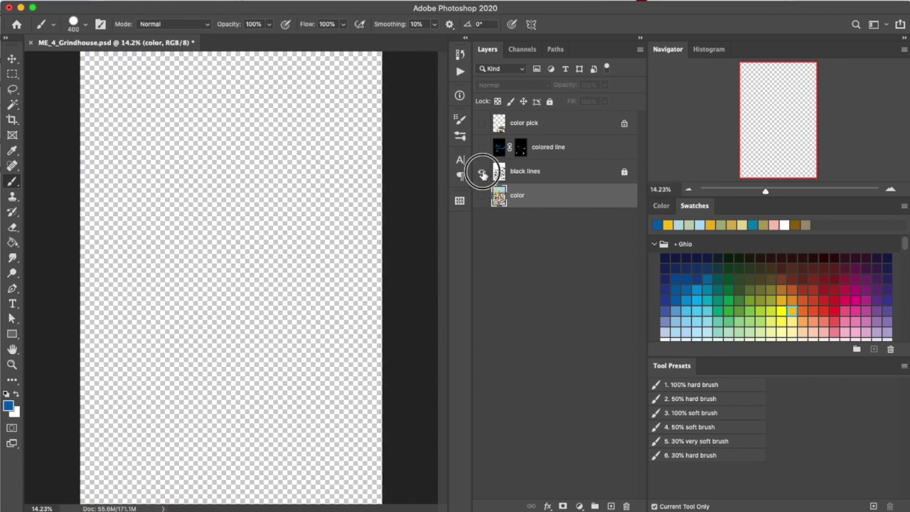
left_click(483, 171)
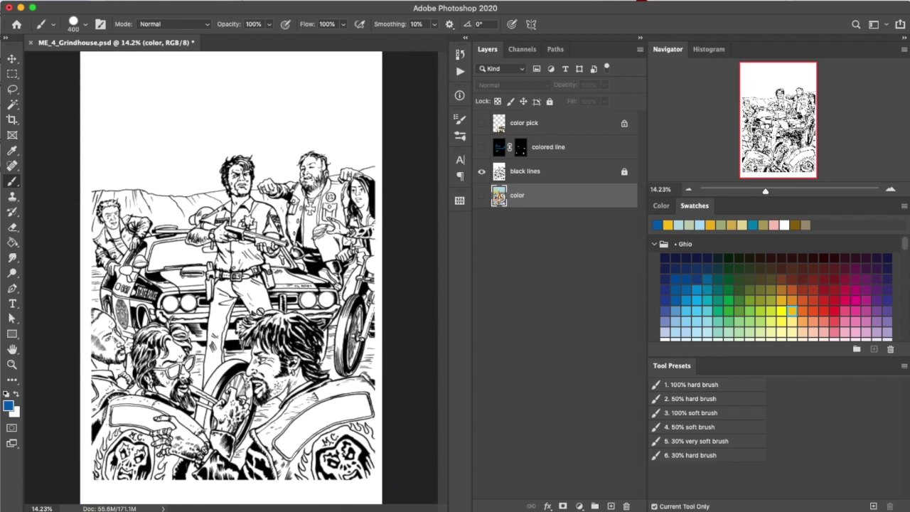
left_click(482, 172)
left_click(482, 147)
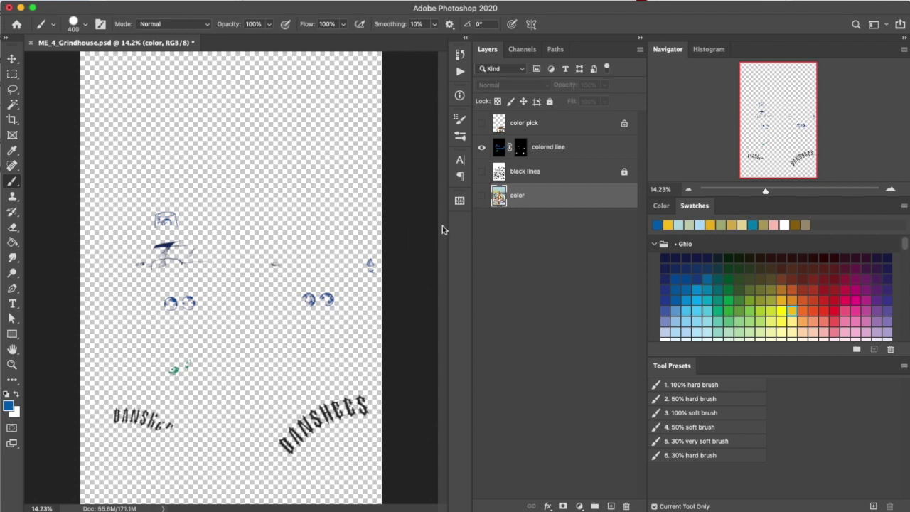
- On the colored line layer, recolor both BANSHEES letterings red using the 100% hard brush at size 700
left_click(501, 148)
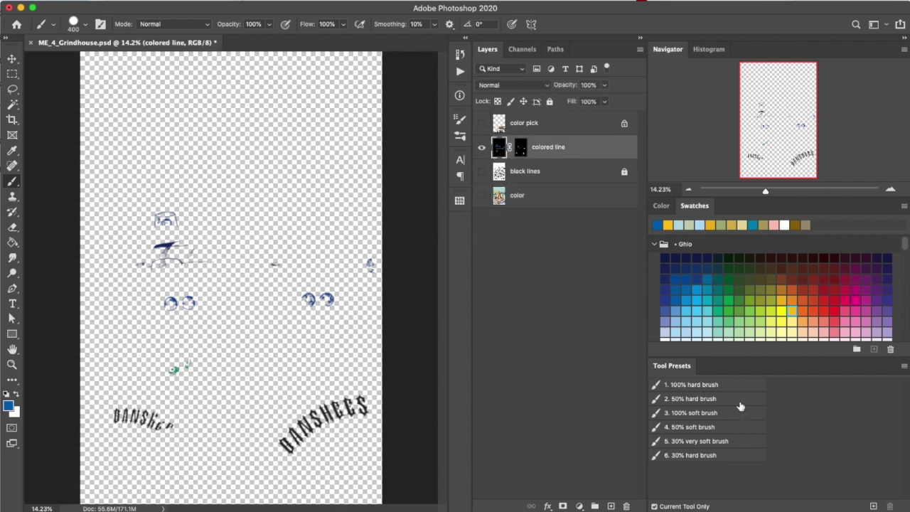
left_click(726, 383)
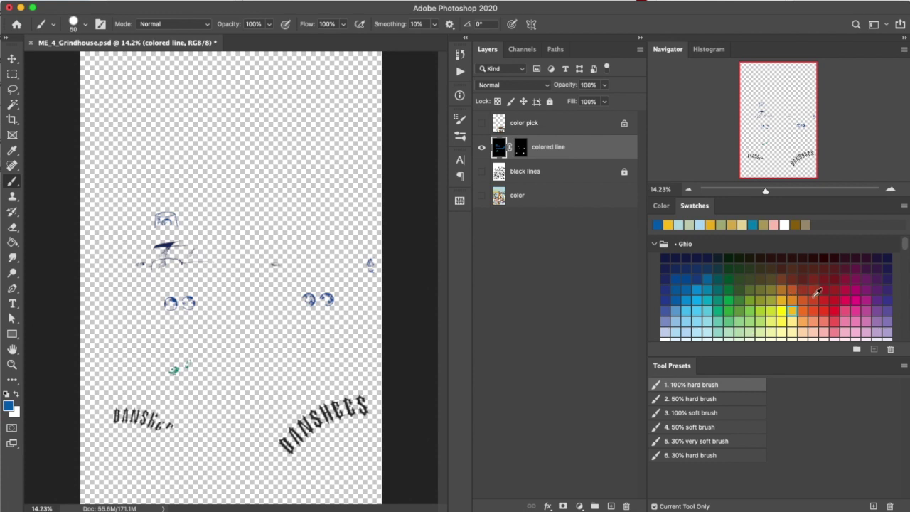
left_click(824, 302)
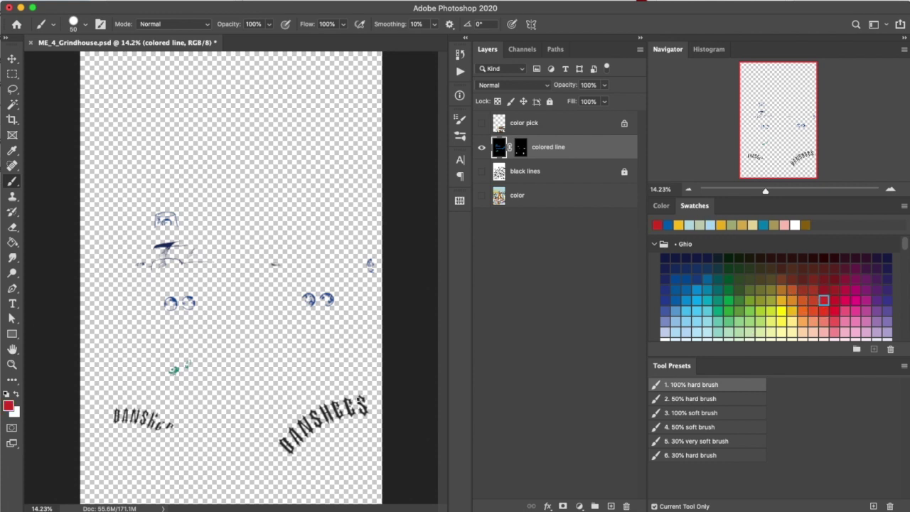
key("bracketright")
key("bracketright")
key("bracketright")
key("bracketright")
key("bracketright")
key("bracketright")
key("bracketright")
key("bracketright")
key("bracketright")
key("bracketright")
key("bracketright")
key("bracketright")
key("bracketright")
key("bracketright")
key("bracketright")
mouse_move(284, 449)
left_mouse_down()
mouse_move(363, 392)
mouse_move(354, 423)
mouse_move(317, 434)
mouse_move(193, 431)
mouse_move(108, 412)
mouse_move(172, 425)
left_mouse_up()
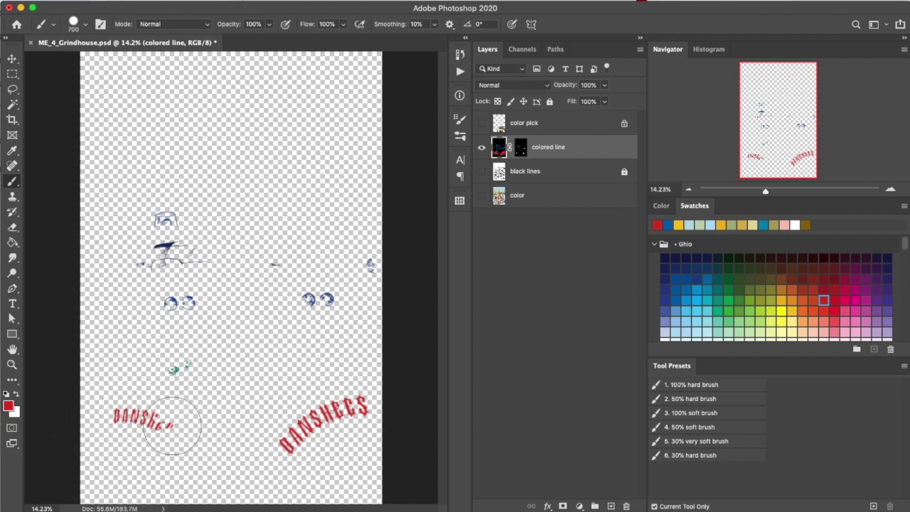
- Recolor the linework of the car's roof light, headlights and small blue accents light blue, reducing the brush to size 400
left_click(701, 293)
mouse_move(192, 226)
left_mouse_down()
mouse_move(173, 213)
mouse_move(142, 217)
left_mouse_up()
key("bracketleft")
key("bracketleft")
key("bracketleft")
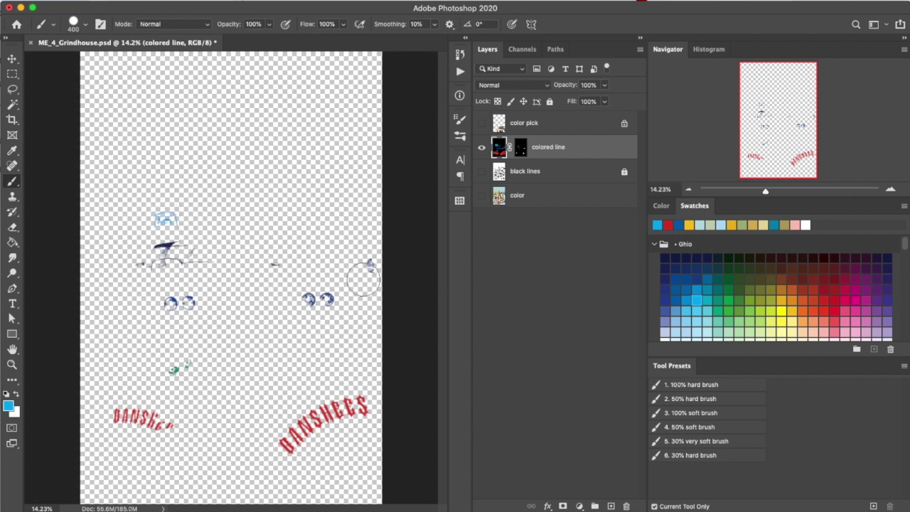
mouse_move(369, 268)
left_mouse_down()
mouse_move(334, 294)
mouse_move(163, 315)
left_mouse_up()
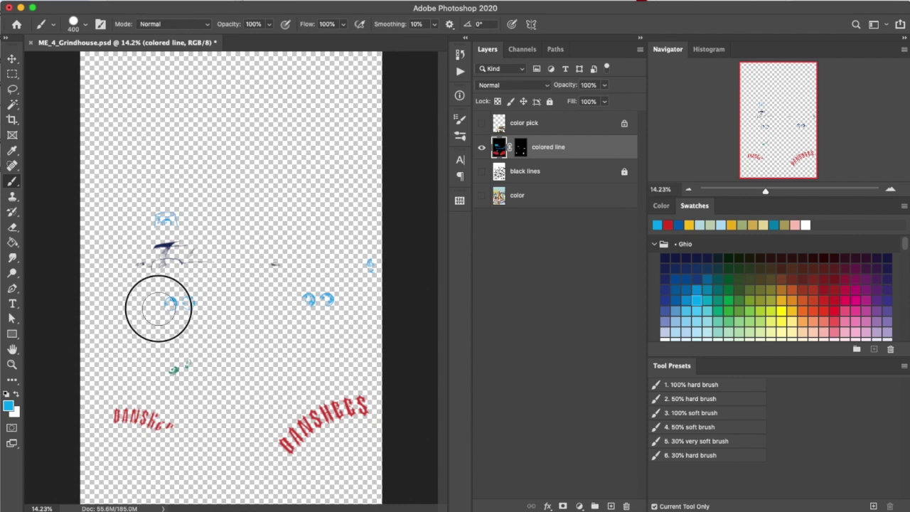
left_click(279, 260)
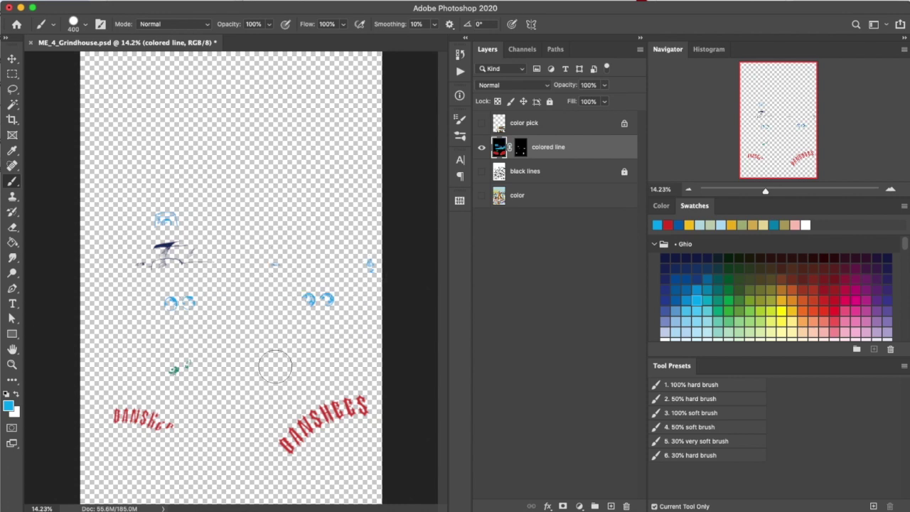
- Show the black lines and color layers again, briefly check the color pick references, and reduce the brush to size 300
left_click(482, 172)
left_click(481, 195)
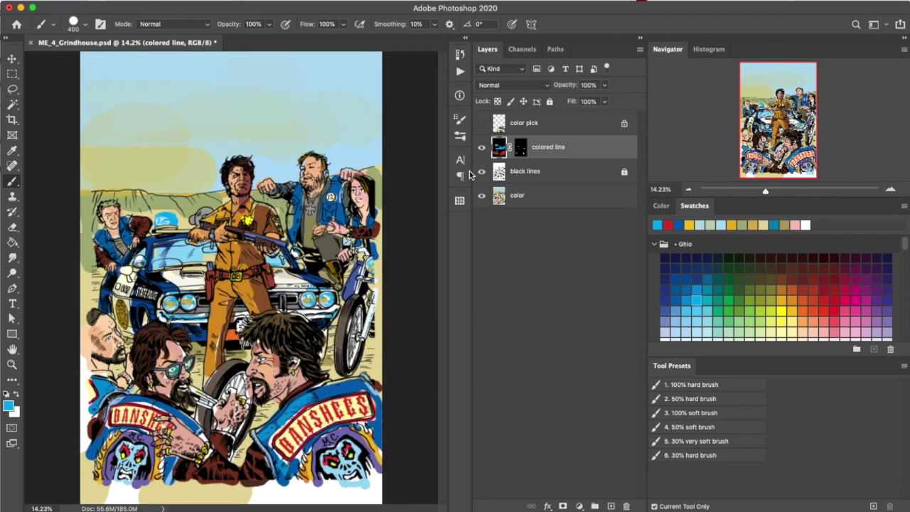
left_click(481, 123)
key("bracketleft")
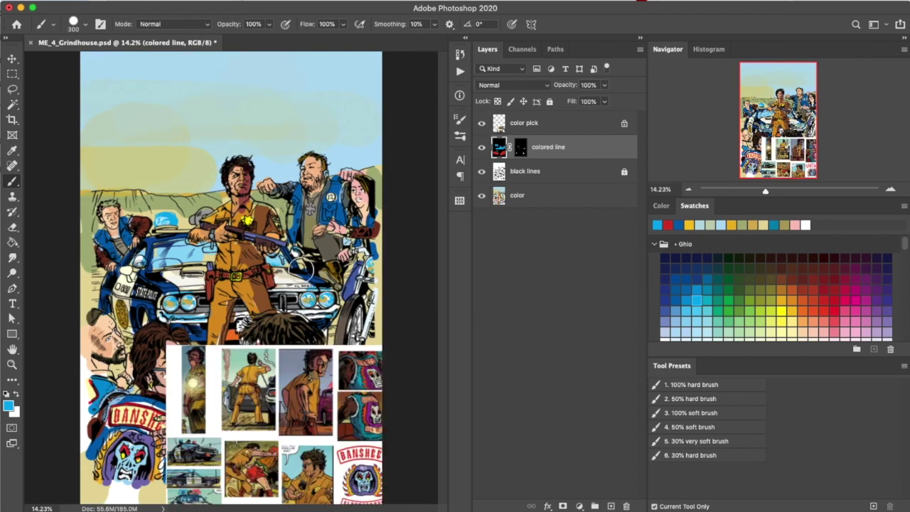
left_click(481, 123)
left_click_drag(224, 432, 226, 428)
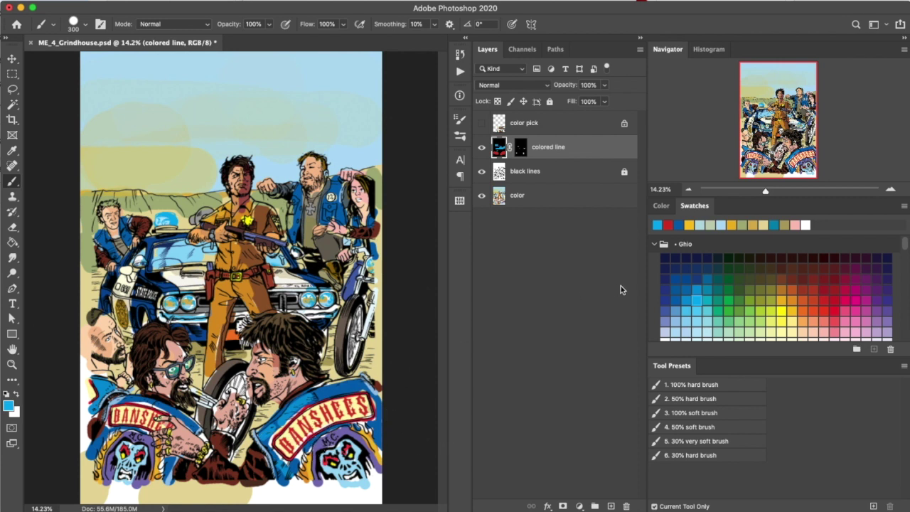
- Make the color layer active, load the 30% hard brush preset and enlarge the swatch display area
left_click(540, 196)
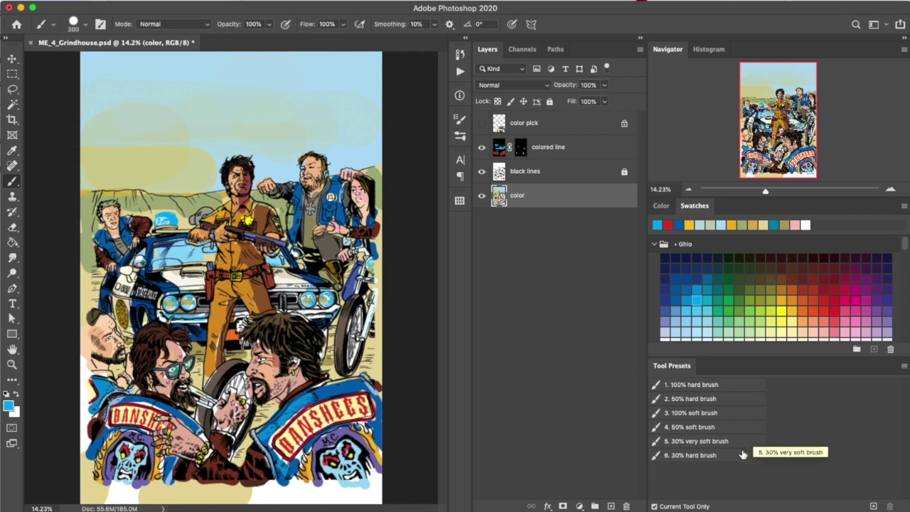
left_click(690, 455)
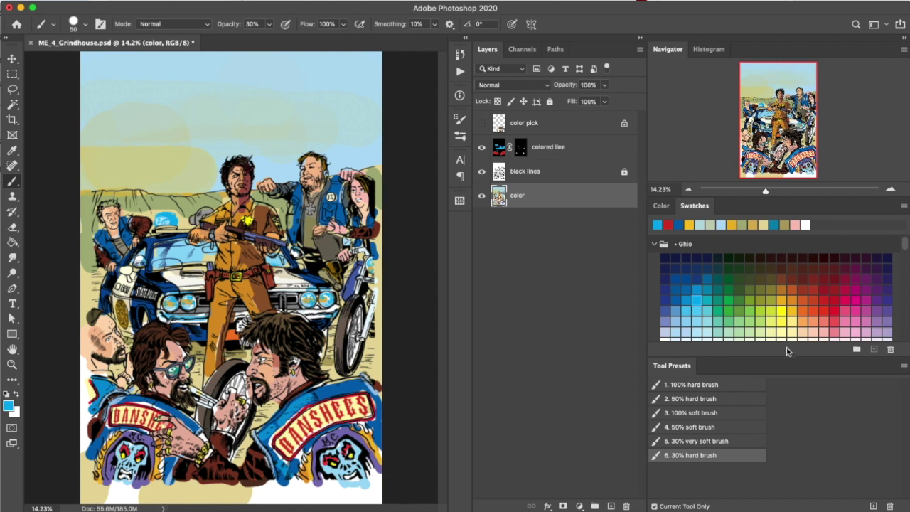
left_click_drag(776, 358, 787, 415)
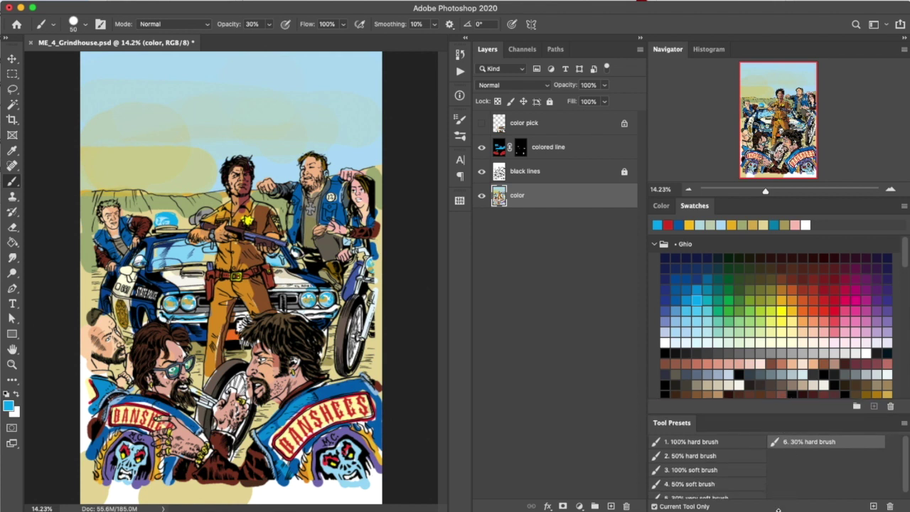
- Glaze pale yellow across the lower sky with the 30% hard brush at size 500
left_click(792, 321)
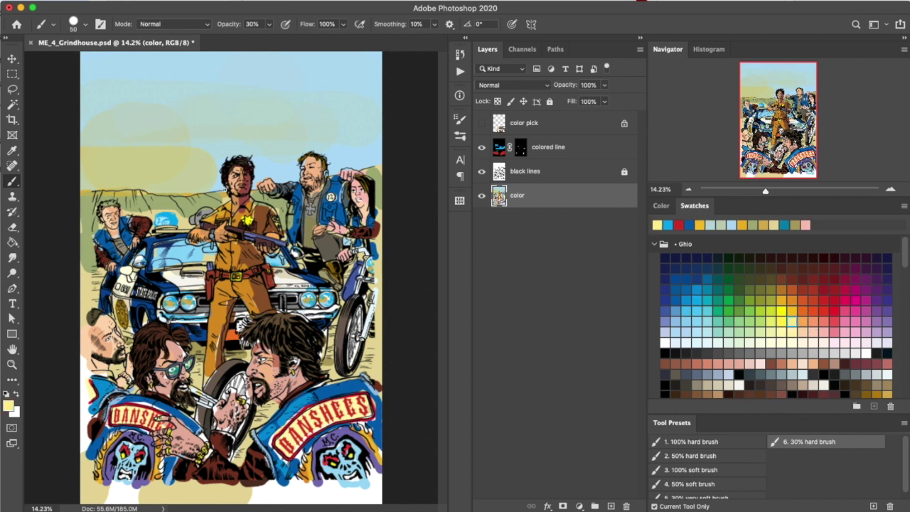
key("bracketright")
key("bracketright")
key("bracketright")
key("bracketright")
key("bracketright")
key("bracketright")
mouse_move(246, 164)
left_mouse_down()
mouse_move(95, 166)
mouse_move(142, 136)
mouse_move(264, 130)
mouse_move(245, 138)
mouse_move(270, 152)
mouse_move(267, 161)
mouse_move(293, 165)
mouse_move(273, 145)
mouse_move(369, 139)
mouse_move(330, 148)
mouse_move(361, 134)
mouse_move(200, 139)
mouse_move(104, 169)
mouse_move(185, 172)
left_mouse_up()
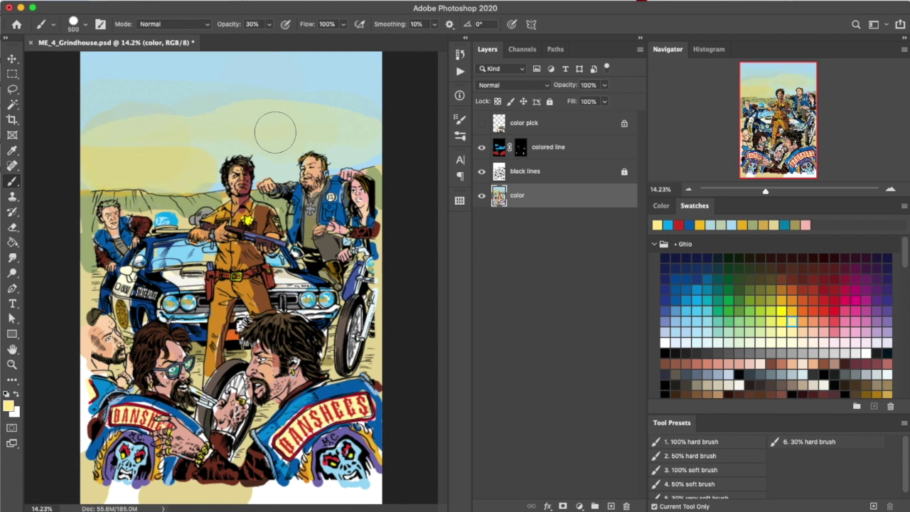
- Glaze teal across the upper sky with the brush enlarged to size 900
left_click(706, 300)
key("bracketright")
key("bracketright")
key("bracketright")
key("bracketright")
left_click_drag(258, 87, 160, 78)
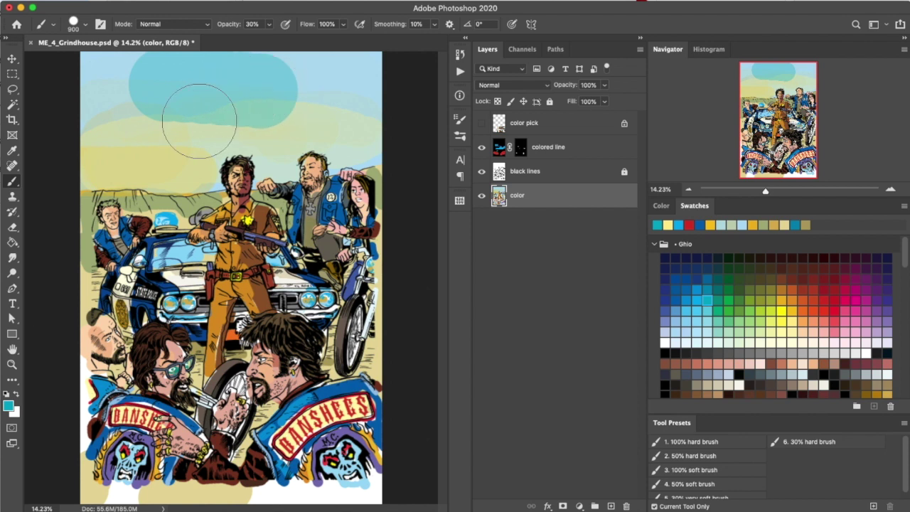
- Sample green and yellow-green tones from the sky and blend the teal area into the yellow with broad strokes
left_click(182, 133, "alt")
mouse_move(175, 96)
left_mouse_down()
mouse_move(123, 92)
mouse_move(338, 79)
mouse_move(264, 89)
left_mouse_up()
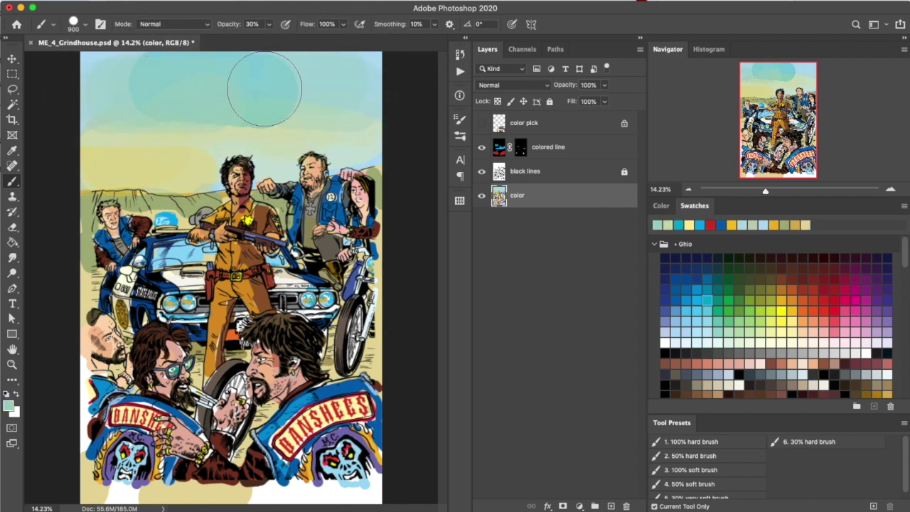
left_click(306, 78, "alt")
mouse_move(140, 145)
left_mouse_down()
mouse_move(200, 122)
mouse_move(84, 136)
left_mouse_up()
key("bracketleft")
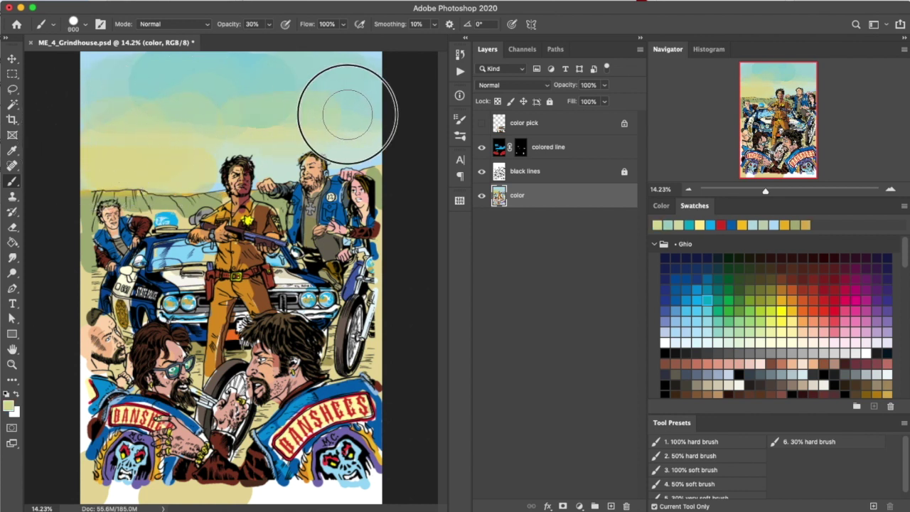
- Sample further light green tones and smooth the sky down to the horizon, reducing the brush to size 400
left_click(273, 122, "alt")
key("bracketleft")
key("bracketleft")
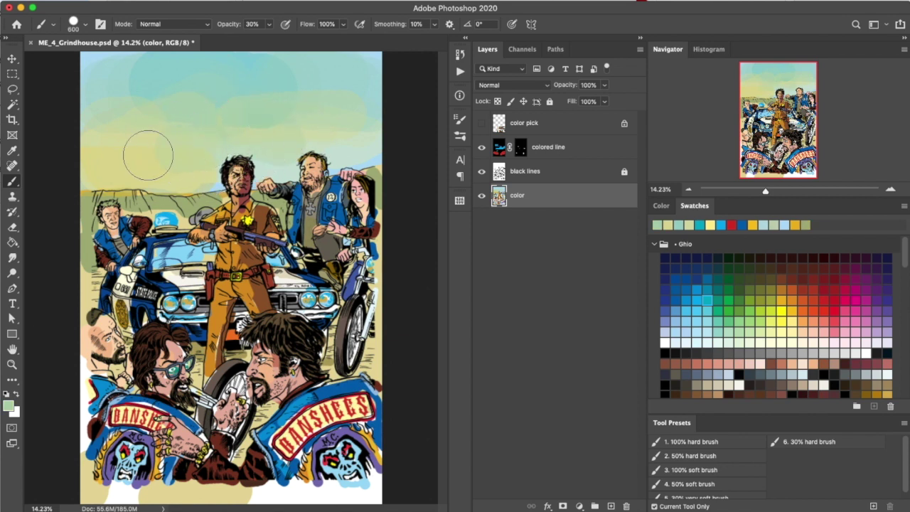
left_click(265, 171, "alt")
key("bracketleft")
key("bracketleft")
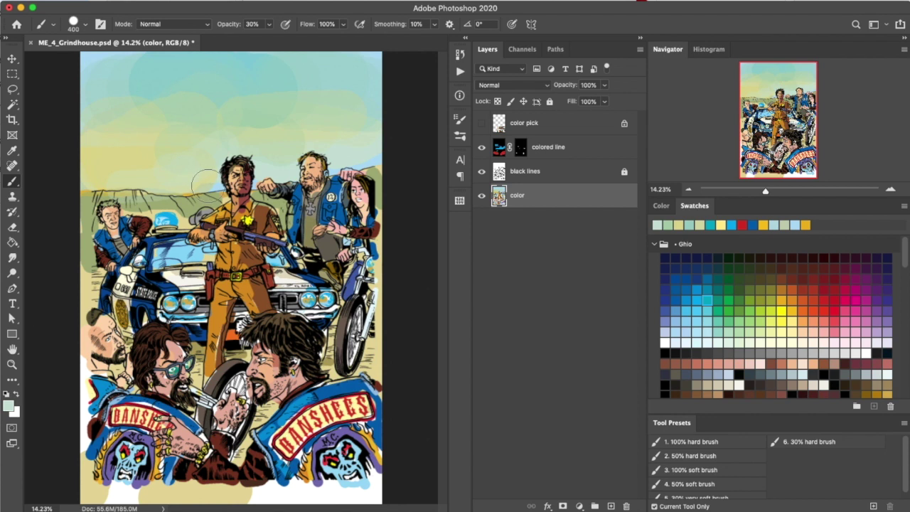
- Glaze brown over the foreground bikers and their jackets with the 30% brush at size 400
left_click(867, 385)
mouse_move(277, 349)
left_mouse_down()
mouse_move(306, 409)
mouse_move(267, 356)
mouse_move(336, 398)
mouse_move(284, 462)
mouse_move(325, 472)
mouse_move(96, 466)
mouse_move(86, 325)
mouse_move(101, 335)
mouse_move(105, 414)
mouse_move(167, 366)
mouse_move(163, 434)
mouse_move(182, 391)
mouse_move(166, 384)
mouse_move(227, 426)
mouse_move(213, 484)
mouse_move(185, 455)
mouse_move(136, 475)
mouse_move(285, 491)
mouse_move(291, 441)
mouse_move(334, 455)
mouse_move(327, 466)
mouse_move(355, 440)
mouse_move(393, 484)
left_mouse_up()
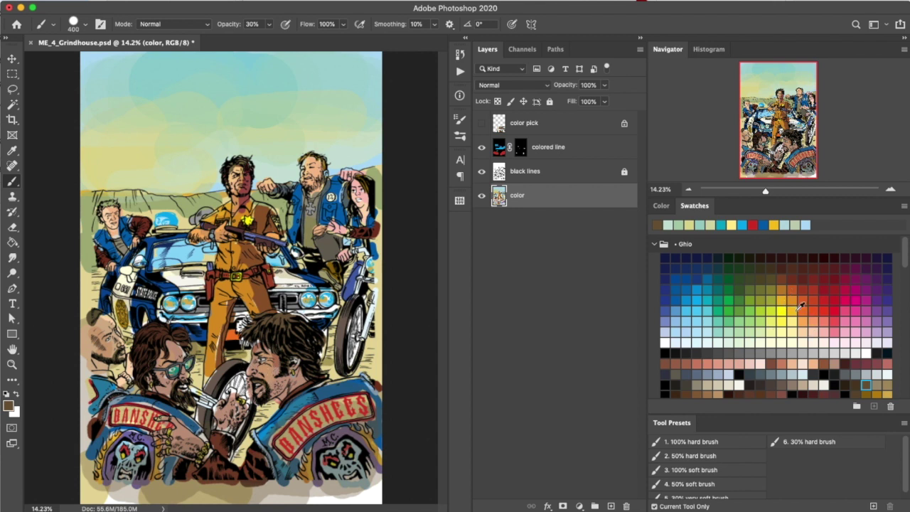
- Glaze golden yellow over the lawman's uniform with the brush reduced to size 175
left_click(792, 310)
key("bracketleft")
key("bracketleft")
key("bracketleft")
key("bracketleft")
mouse_move(220, 279)
left_mouse_down()
mouse_move(212, 362)
mouse_move(229, 299)
mouse_move(212, 359)
mouse_move(213, 348)
left_mouse_up()
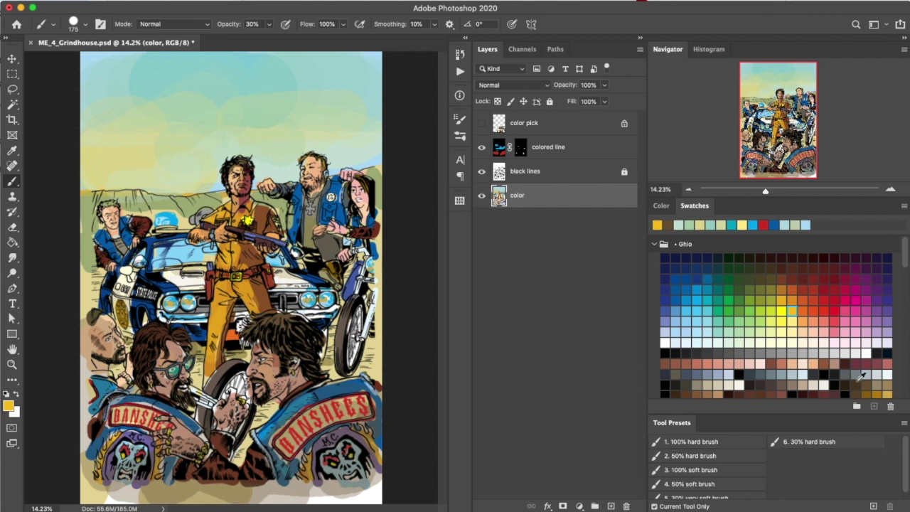
- Pick a light blue swatch and tint the biker behind the car and the hillside beside him, keeping the color layer active
left_click(675, 299)
key("bracketleft")
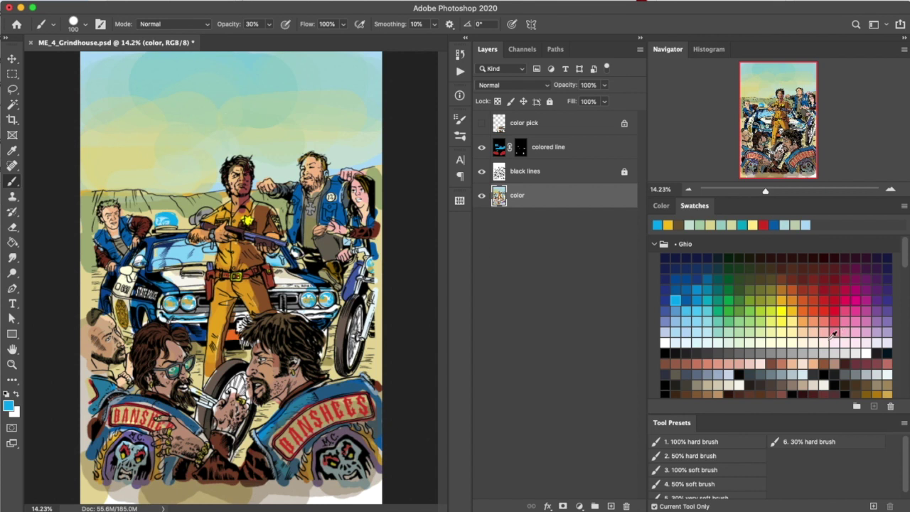
left_click(677, 310)
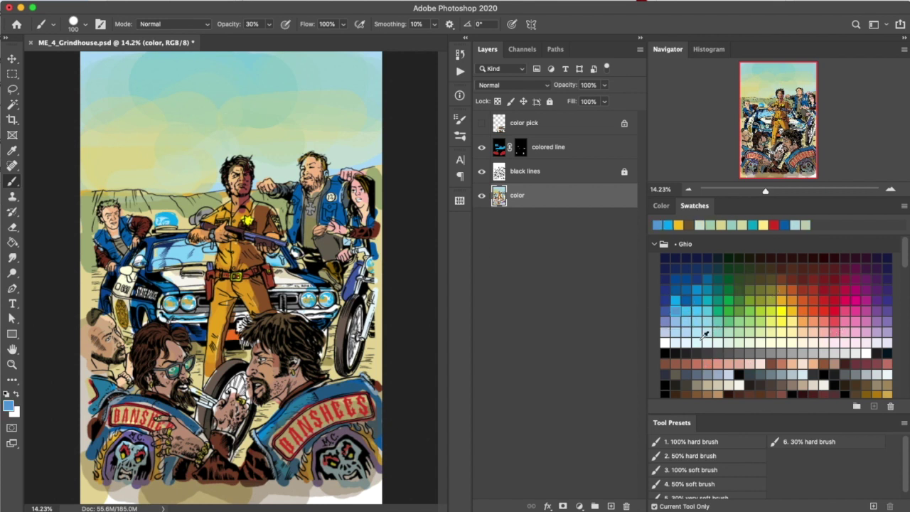
left_click(697, 300)
right_click(88, 219, "super")
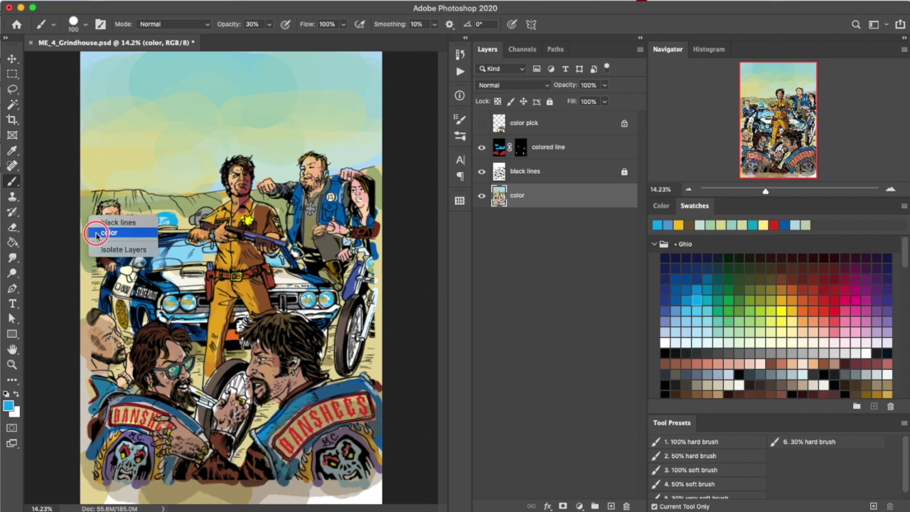
left_click(95, 231)
key("bracketright")
key("bracketright")
key("bracketright")
key("bracketright")
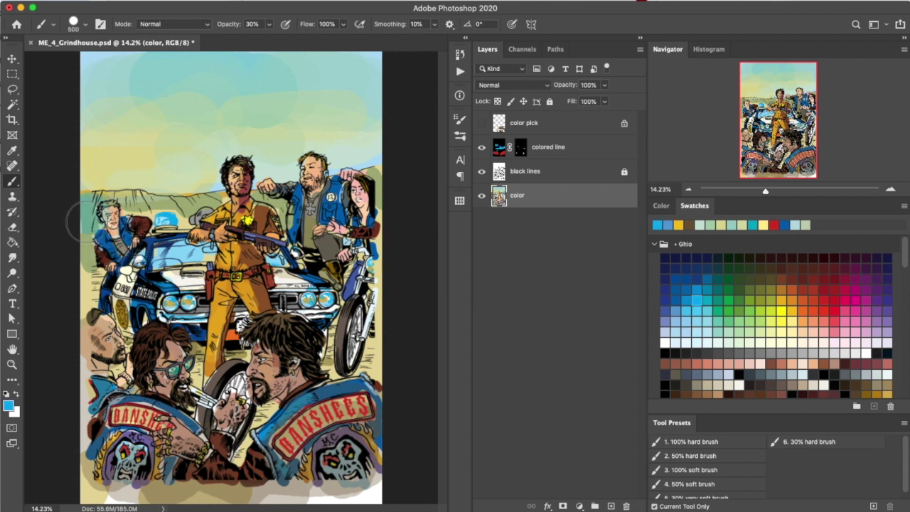
key("bracketleft")
key("bracketleft")
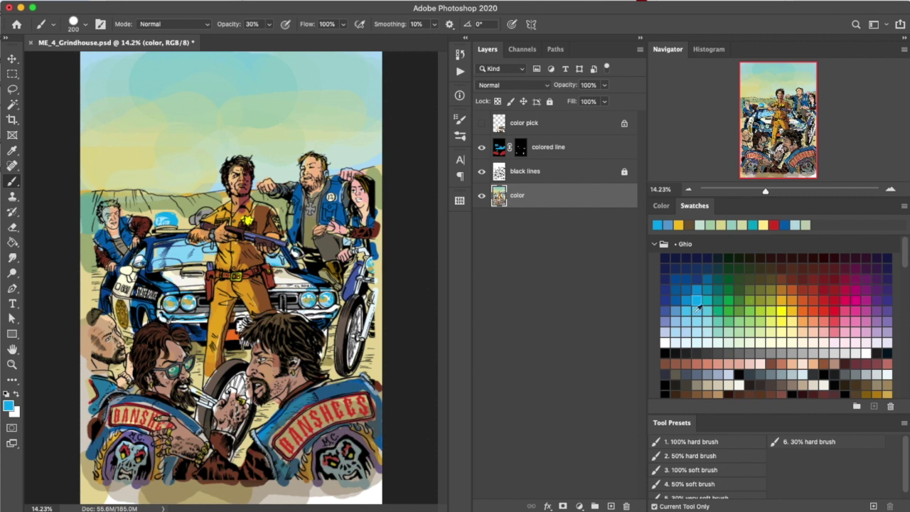
- Glaze reddish brown and orange over the hillside beside the rear biker, and sample the blended brown
left_click(793, 279)
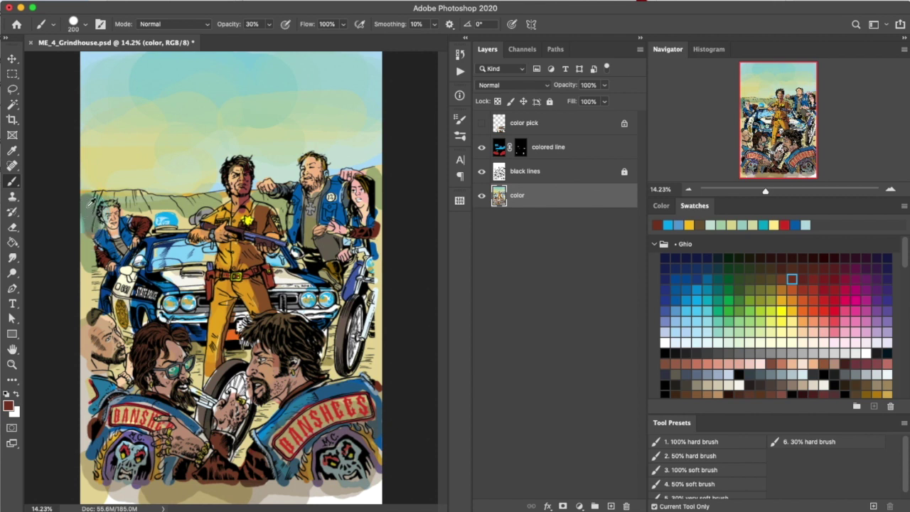
left_click(793, 299)
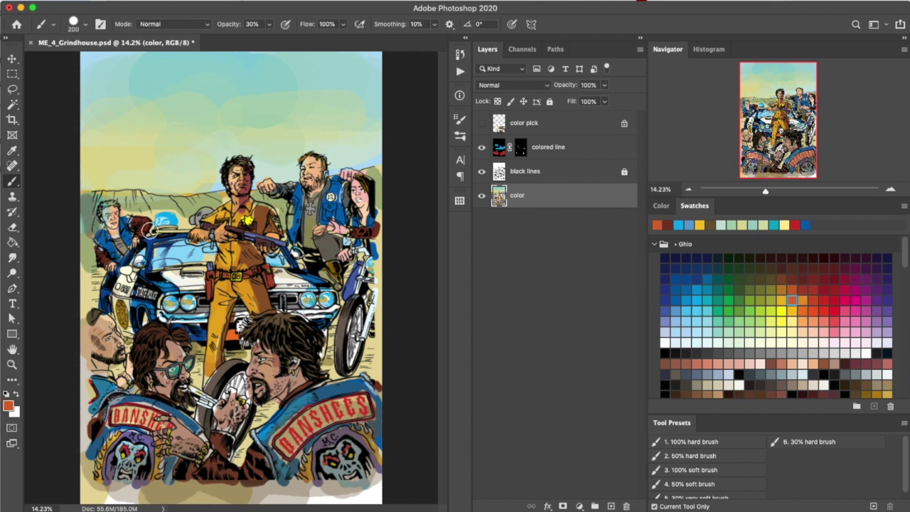
left_click(91, 214, "alt")
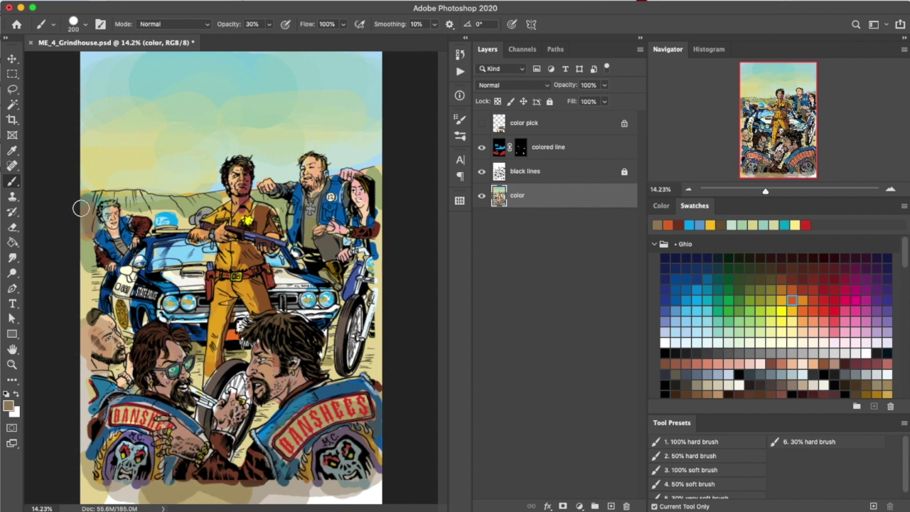
- Paint the distant hills in the sampled brown using the 100% hard brush at size 150, redoing the stroke beside the rear biker
left_click(732, 445)
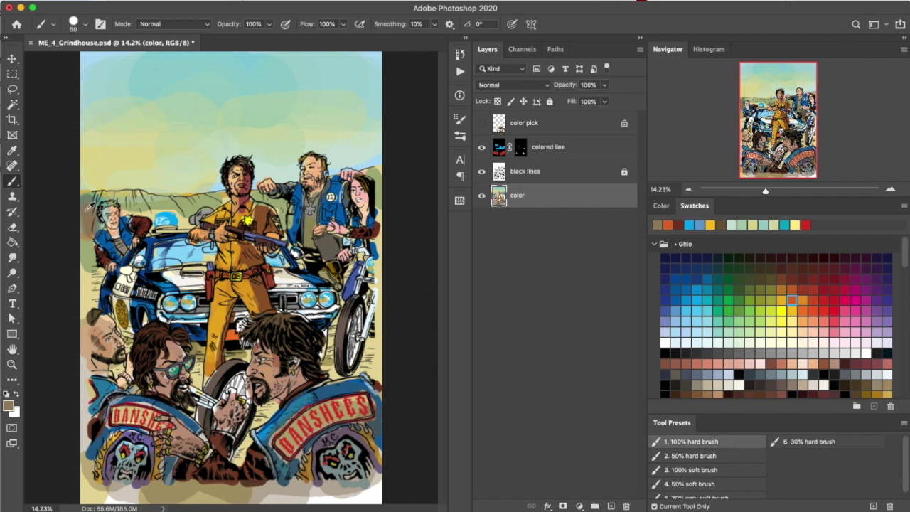
key("bracketright")
key("bracketright")
mouse_move(82, 201)
left_mouse_down()
mouse_move(117, 192)
mouse_move(140, 211)
mouse_move(165, 203)
mouse_move(184, 221)
mouse_move(185, 210)
mouse_move(218, 199)
mouse_move(143, 203)
mouse_move(101, 224)
mouse_move(97, 243)
mouse_move(85, 238)
mouse_move(85, 276)
mouse_move(100, 278)
mouse_move(98, 252)
left_mouse_up()
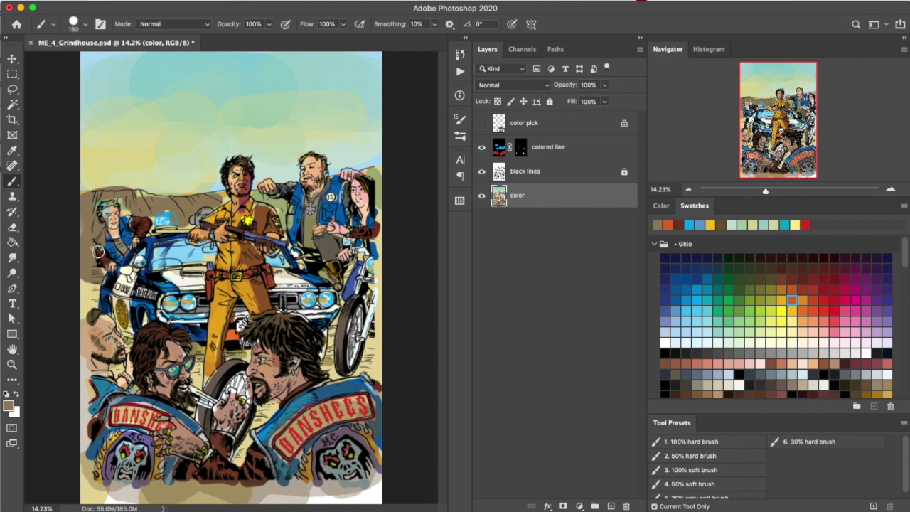
key("super+z")
mouse_move(85, 235)
left_mouse_down()
mouse_move(81, 258)
mouse_move(83, 241)
mouse_move(98, 270)
left_mouse_up()
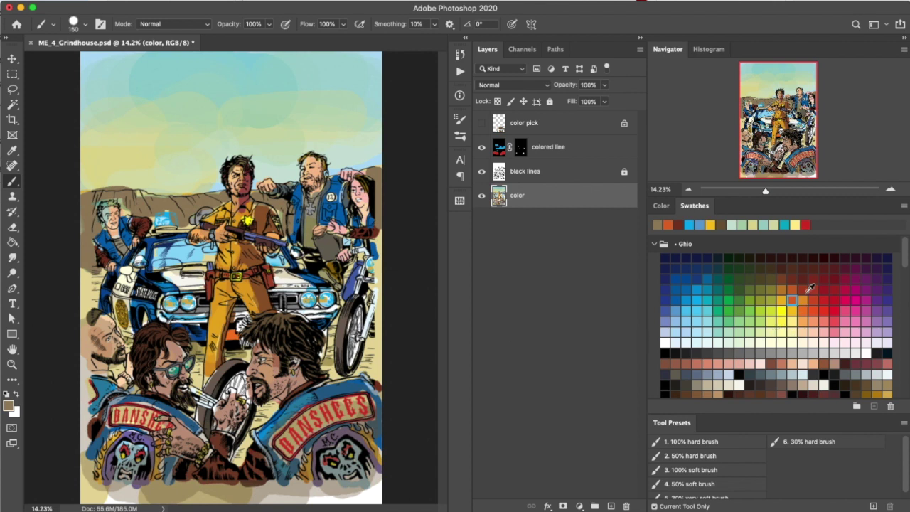
- Choose an orange swatch from the Ghio set and load the 50% hard brush preset
left_click(822, 319)
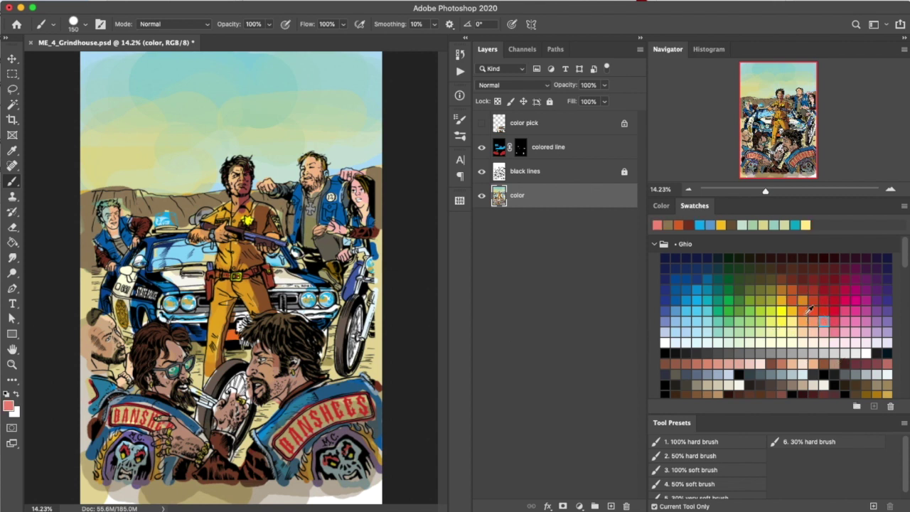
left_click(791, 298)
left_click(803, 319)
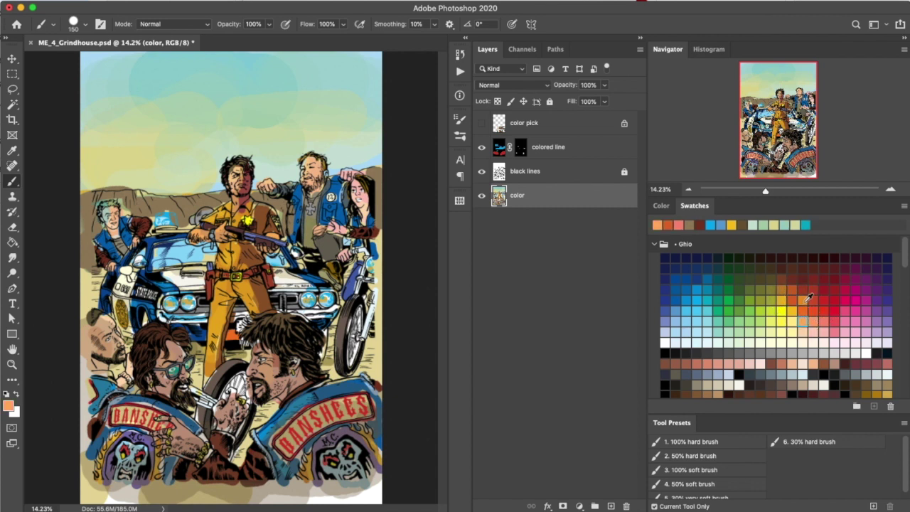
left_click(793, 301)
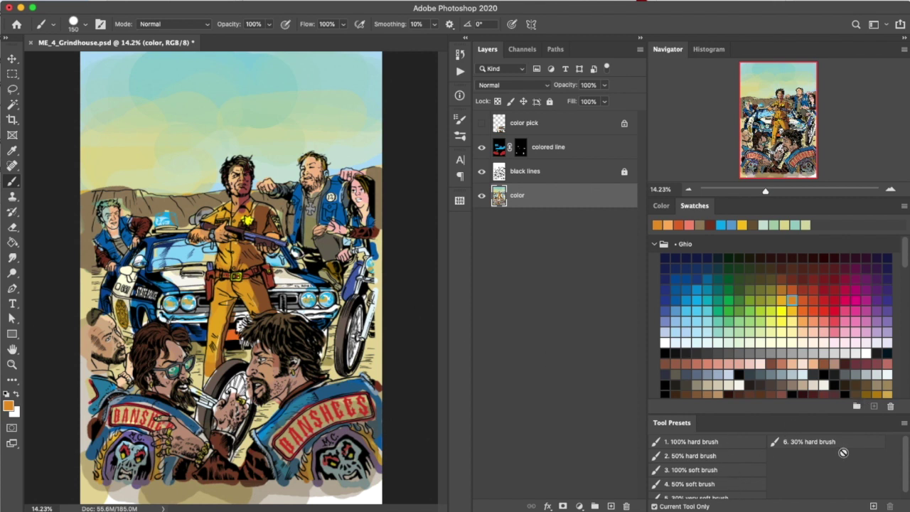
left_click(714, 483)
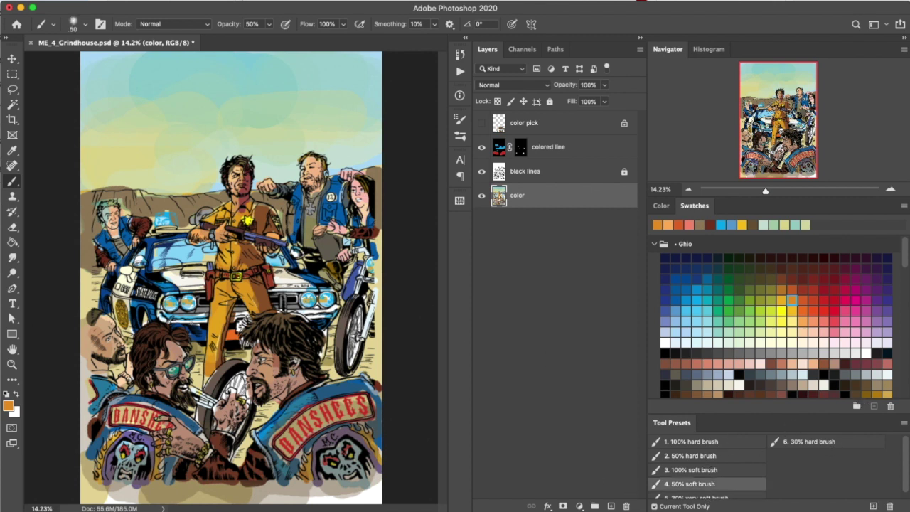
scroll(908, 466, "down", 1)
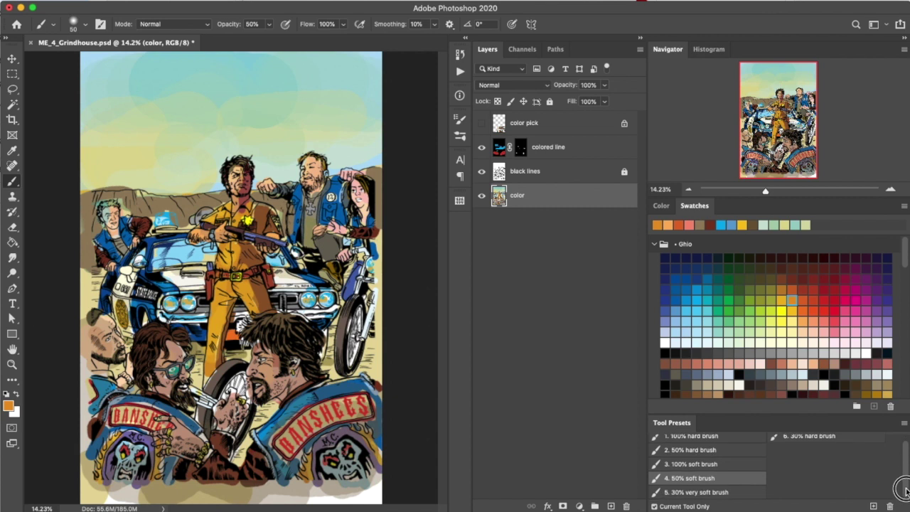
left_click(755, 453)
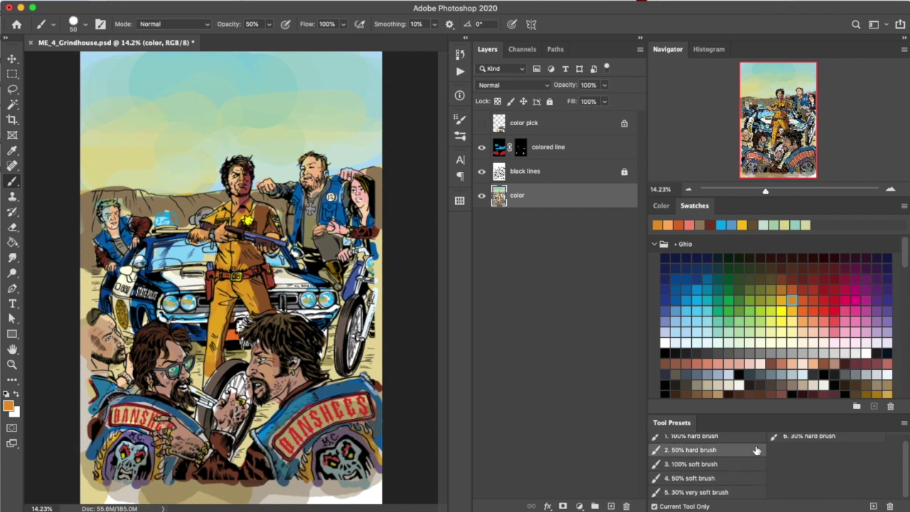
- Glaze orange over the desert ground around the police car, enlarging the brush and finishing at size 125
key("bracketright")
key("bracketright")
key("bracketright")
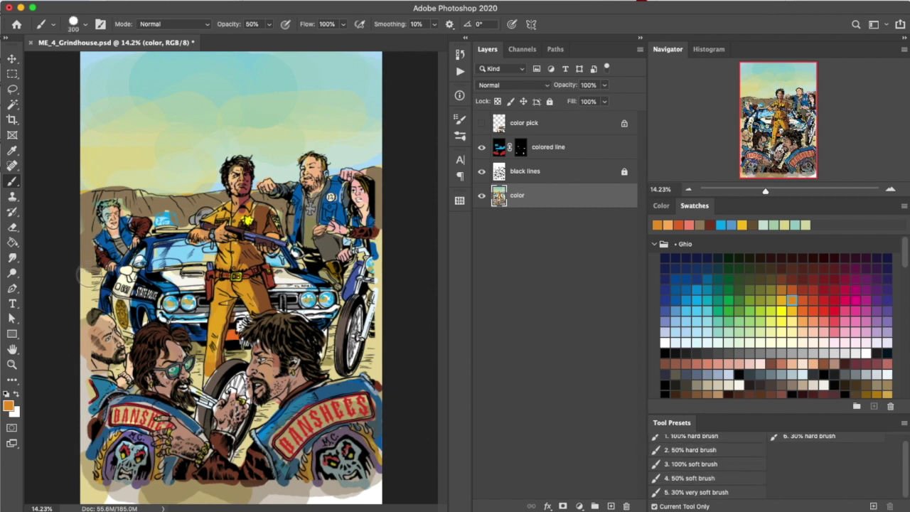
key("bracketright")
key("bracketright")
key("bracketright")
key("bracketleft")
key("bracketleft")
key("bracketleft")
key("bracketleft")
key("bracketleft")
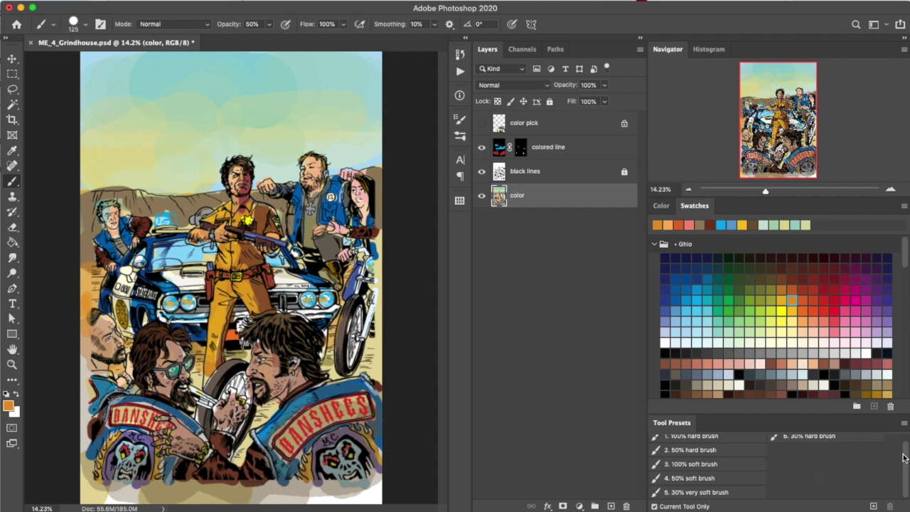
- Shade the foreground bikers with a dark brown swatch, using the 30% hard brush at size 300
scroll(903, 448, "up", 1)
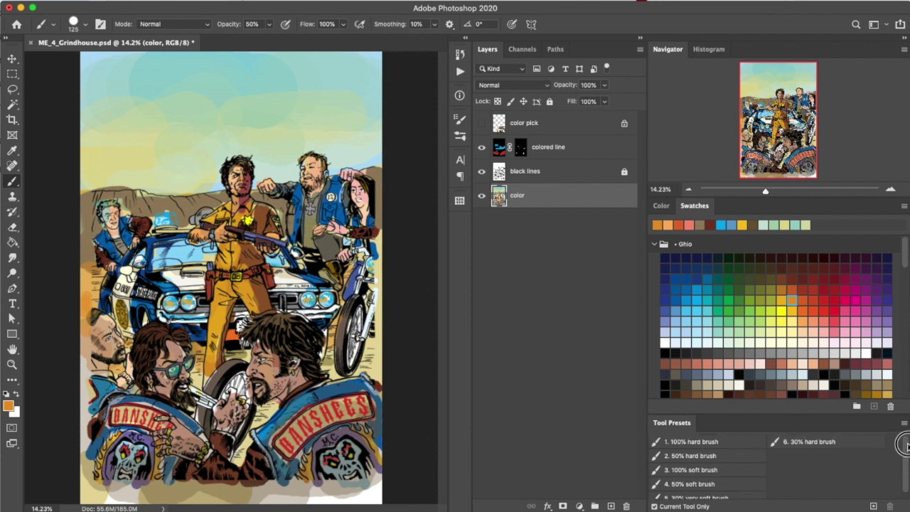
left_click(837, 445)
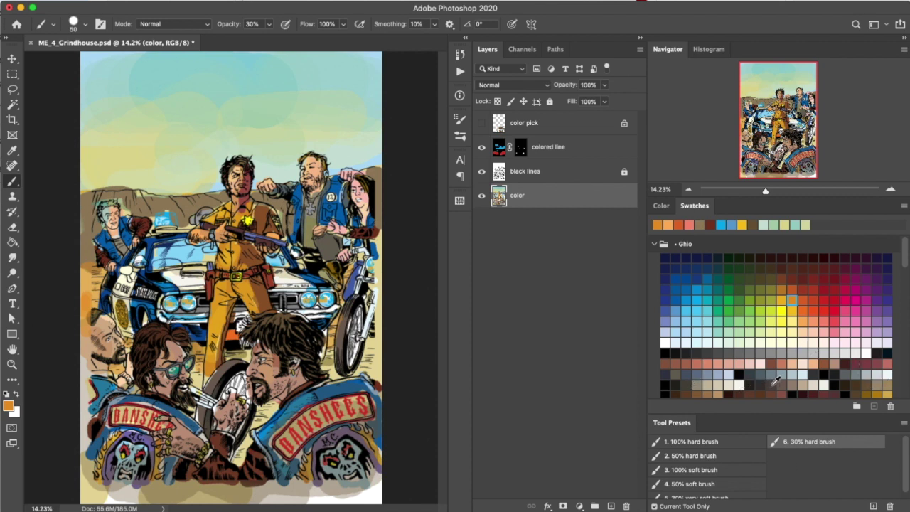
left_click(772, 385)
key("bracketright")
key("bracketright")
key("bracketright")
key("bracketright")
key("bracketright")
key("bracketright")
key("bracketright")
key("bracketright")
key("bracketright")
key("bracketright")
key("bracketright")
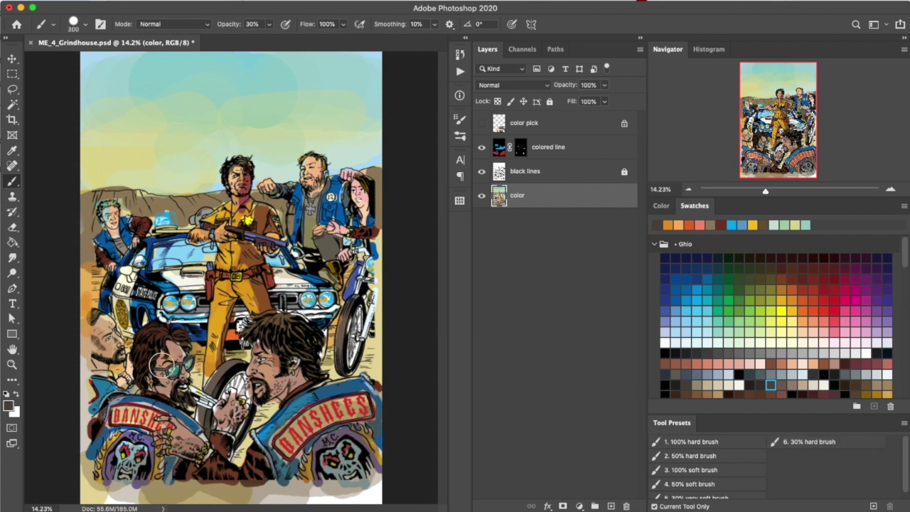
mouse_move(85, 319)
left_mouse_down()
mouse_move(105, 346)
mouse_move(96, 457)
left_mouse_up()
mouse_move(262, 342)
left_mouse_down()
mouse_move(294, 383)
mouse_move(297, 370)
mouse_move(295, 394)
mouse_move(355, 394)
mouse_move(390, 428)
mouse_move(319, 403)
mouse_move(279, 433)
mouse_move(279, 482)
mouse_move(334, 506)
left_mouse_up()
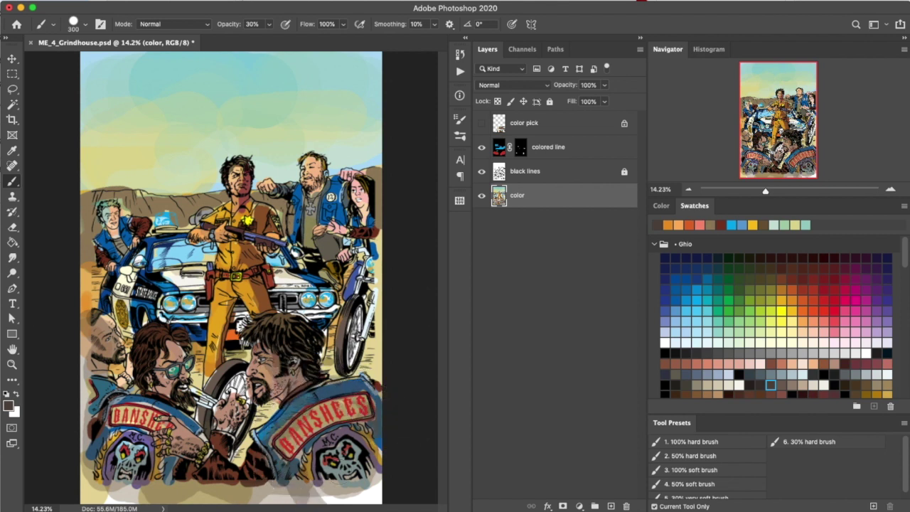
- Tint the vest of the foreground biker with the shaved head in medium blue, with the brush at size 100
key("bracketleft")
key("bracketleft")
key("bracketleft")
scroll(900, 262, "down", 2)
scroll(900, 263, "up", 2)
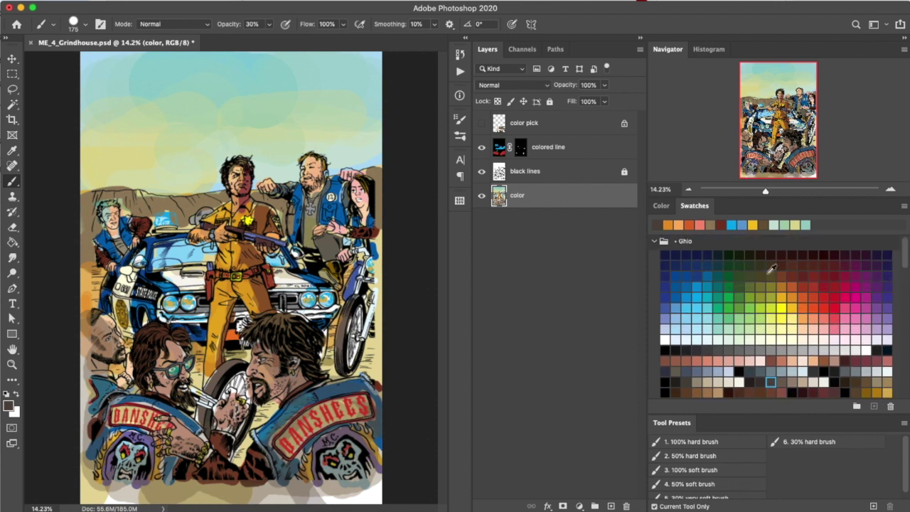
left_click(686, 276)
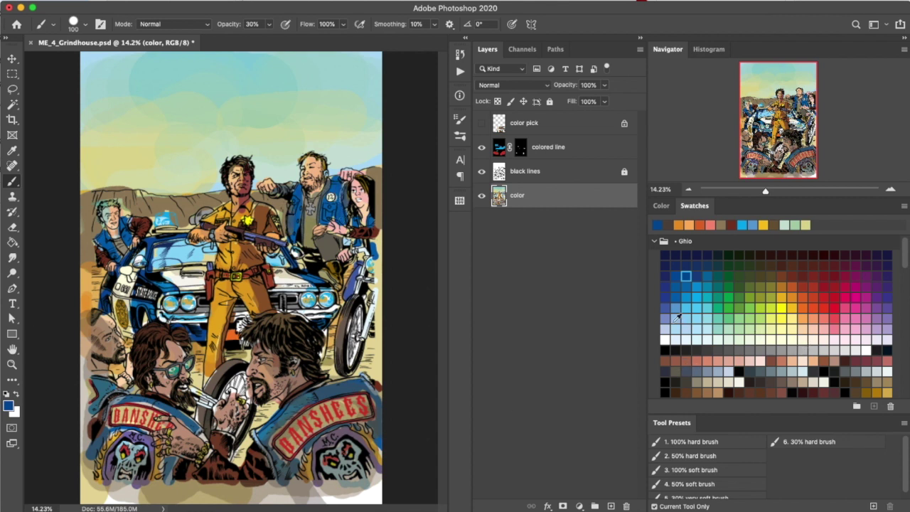
left_click(707, 276)
mouse_move(114, 384)
left_mouse_down()
mouse_move(83, 374)
mouse_move(118, 377)
left_mouse_up()
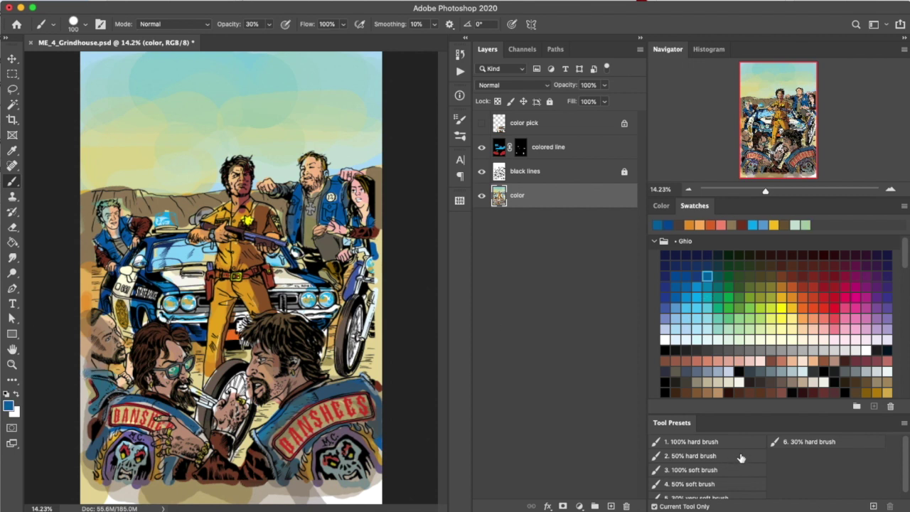
- Glaze a pale green sampled from the sky over the area above the distant hills, using the 50% hard brush enlarged to size 250
left_click(713, 458)
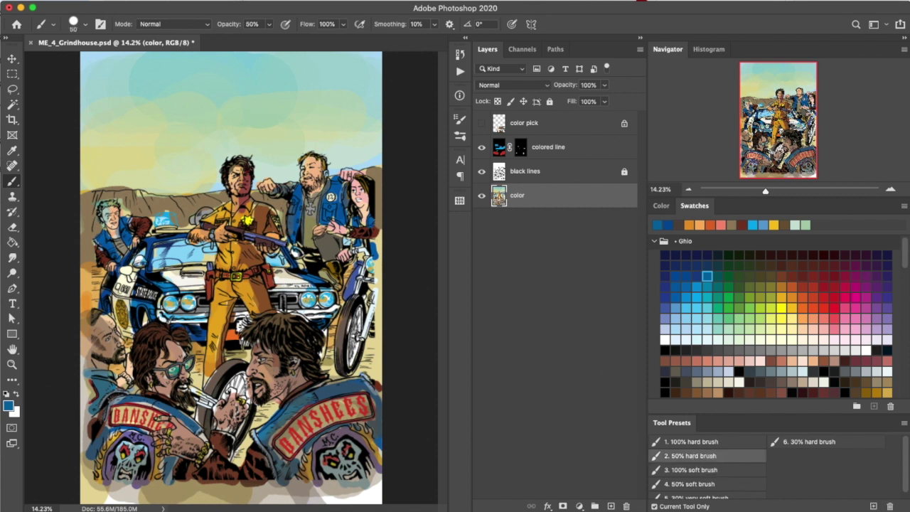
left_click(187, 186, "alt")
key("bracketright")
key("bracketright")
key("bracketright")
key("bracketright")
key("bracketright")
key("bracketright")
key("bracketright")
key("bracketright")
key("bracketright")
key("bracketright")
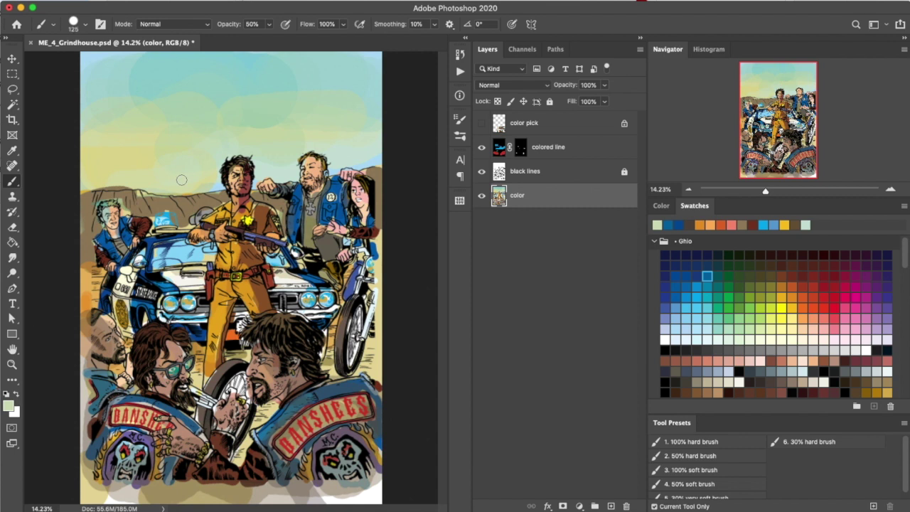
left_click_drag(192, 186, 169, 190)
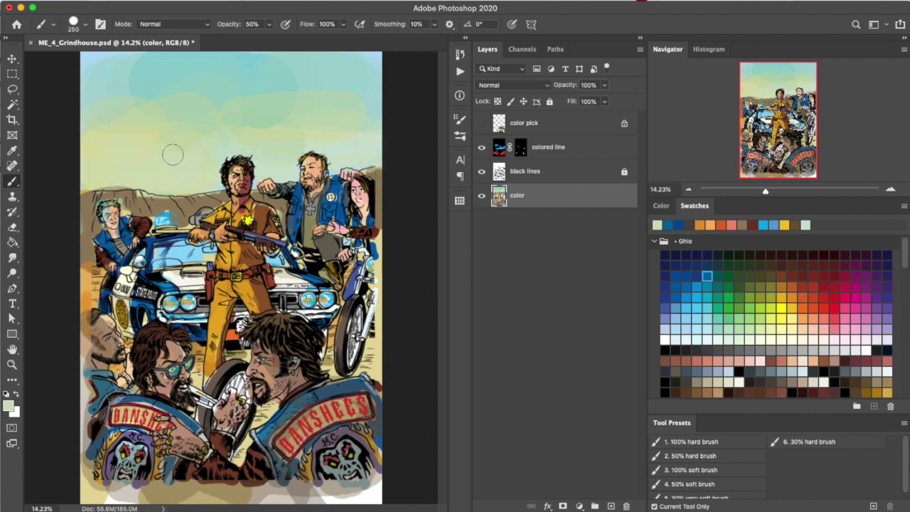
- Glaze sampled light teal across the upper sky with the brush enlarged to size 600
left_click(158, 81, "alt")
key("bracketright")
key("bracketright")
key("bracketright")
key("bracketright")
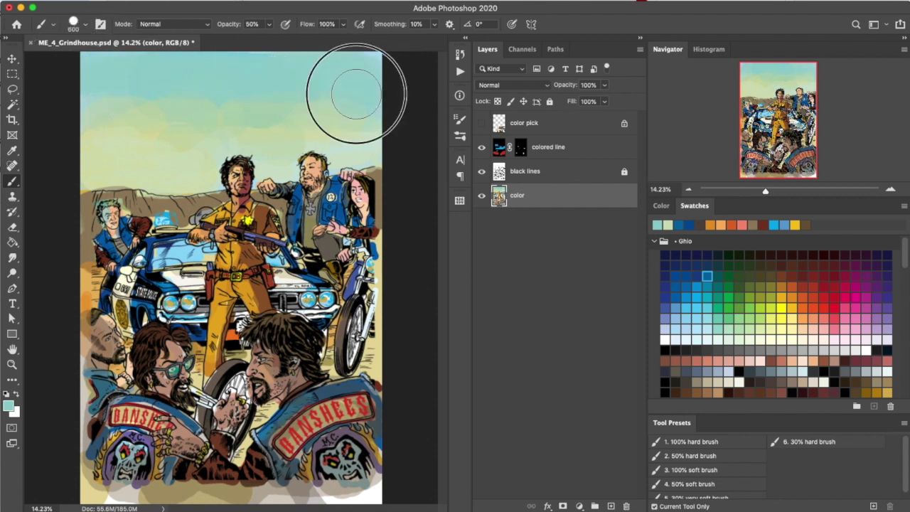
- Sweep a sampled pale yellow-green across the middle of the sky, then reduce the brush size
left_click(99, 112, "alt")
mouse_move(99, 111)
left_mouse_down()
mouse_move(198, 103)
mouse_move(222, 80)
mouse_move(334, 113)
mouse_move(185, 108)
mouse_move(263, 117)
left_mouse_up()
key("bracketleft")
key("bracketleft")
key("bracketleft")
key("bracketleft")
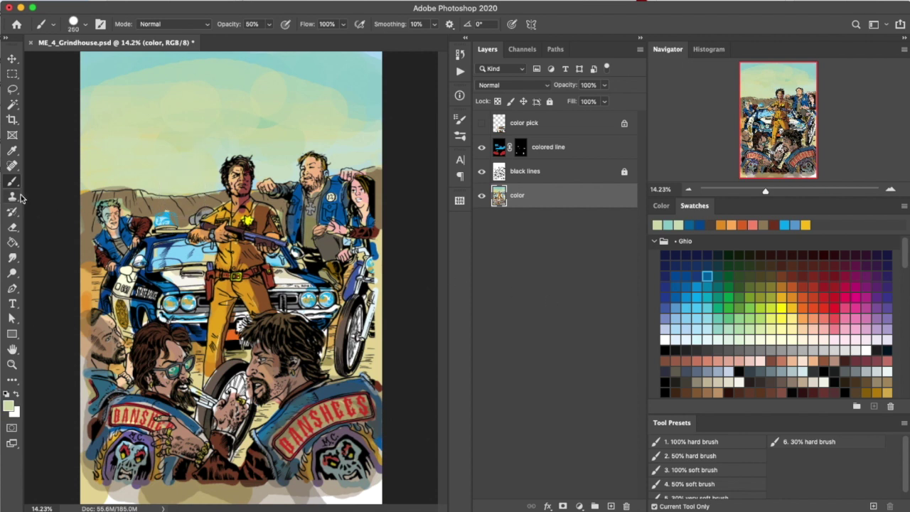
- Glaze rust orange and light blue over the distant hills, and pick a golden yellow swatch with the brush at size 175
left_click(799, 290)
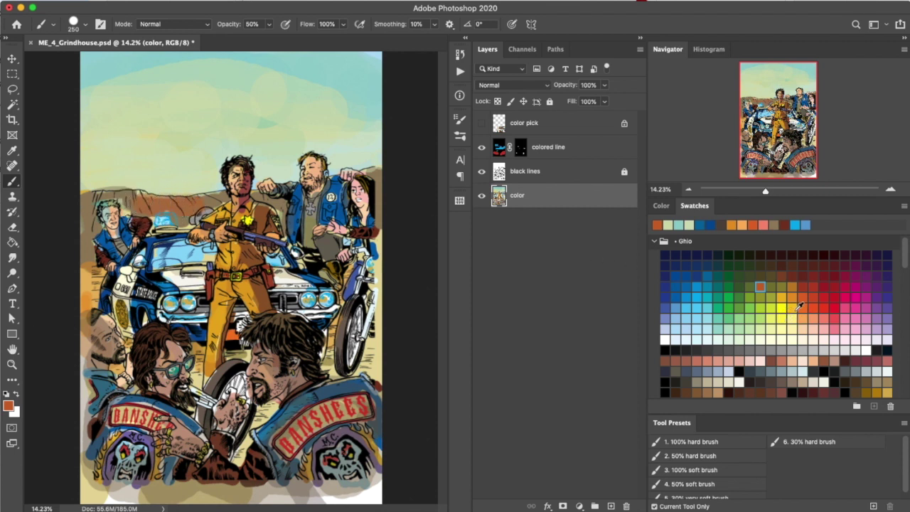
left_click(678, 327)
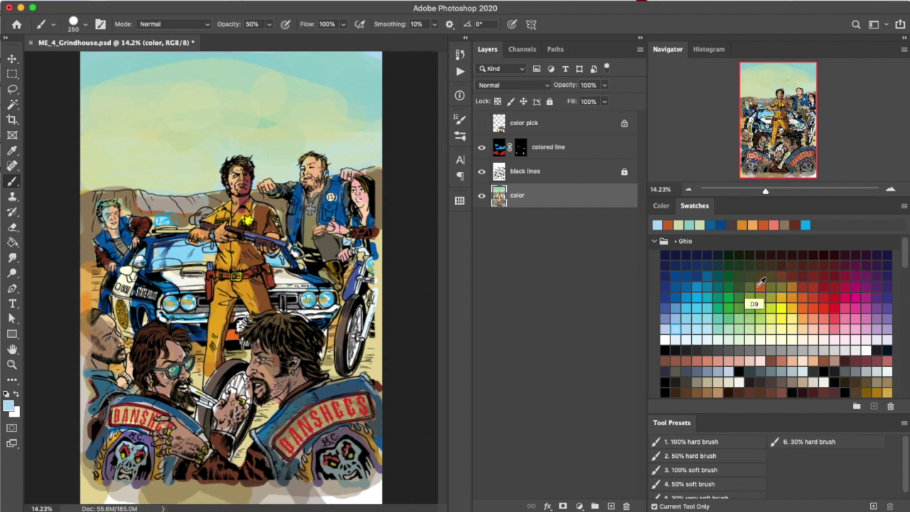
left_click(793, 286)
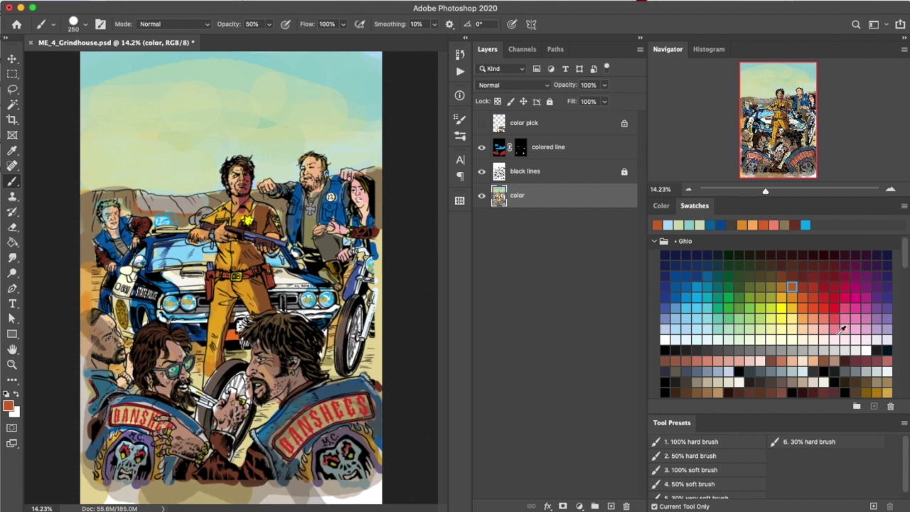
left_click(794, 307)
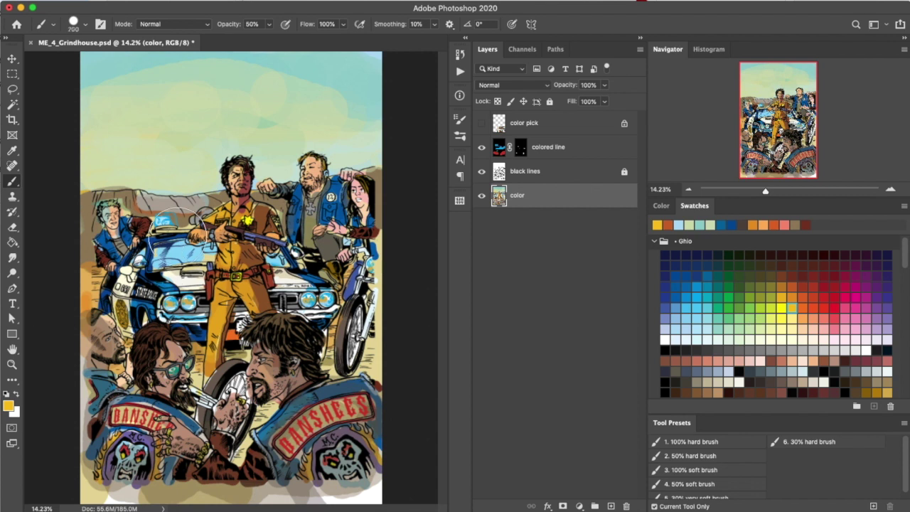
key("bracketleft")
key("bracketleft")
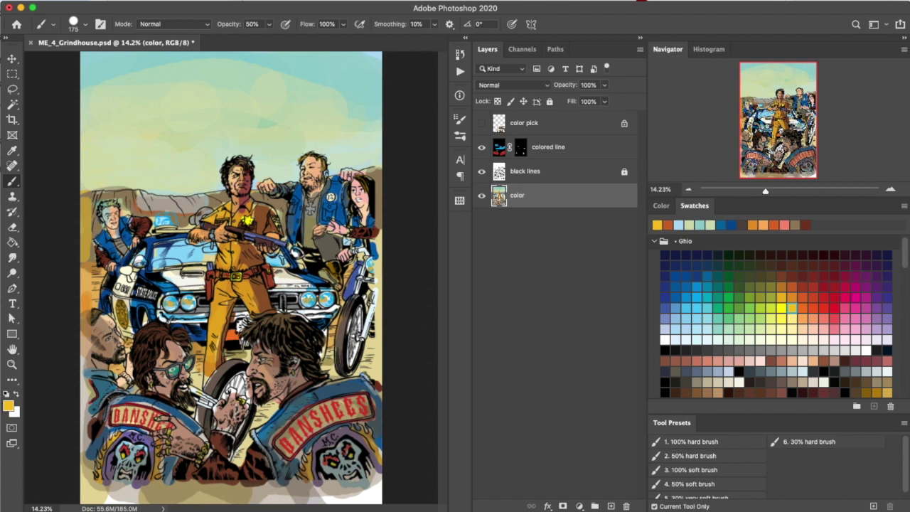
- Glaze reddish brown over the distant hills and the hillside around the rear biker
left_click(804, 286)
mouse_move(92, 229)
left_mouse_down()
mouse_move(81, 209)
mouse_move(85, 218)
left_mouse_up()
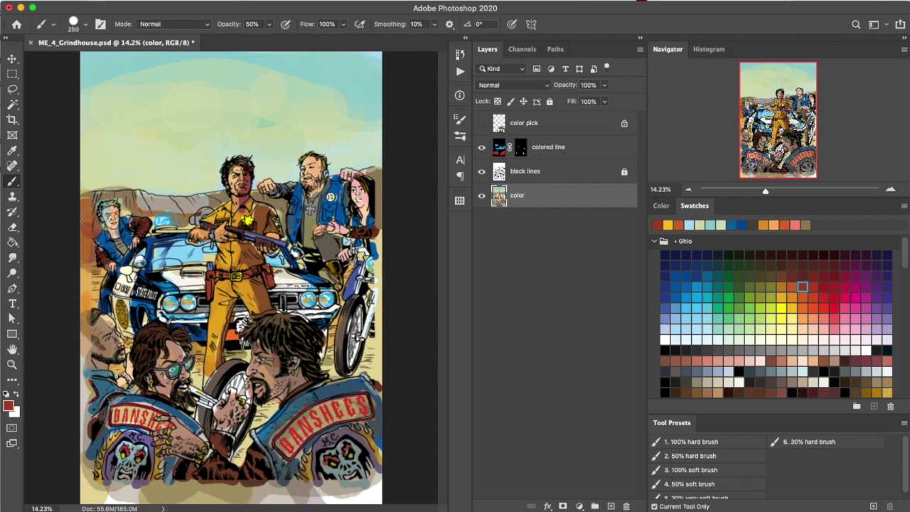
mouse_move(128, 207)
left_mouse_down()
mouse_move(161, 207)
mouse_move(122, 195)
mouse_move(84, 203)
mouse_move(119, 193)
mouse_move(183, 218)
left_mouse_up()
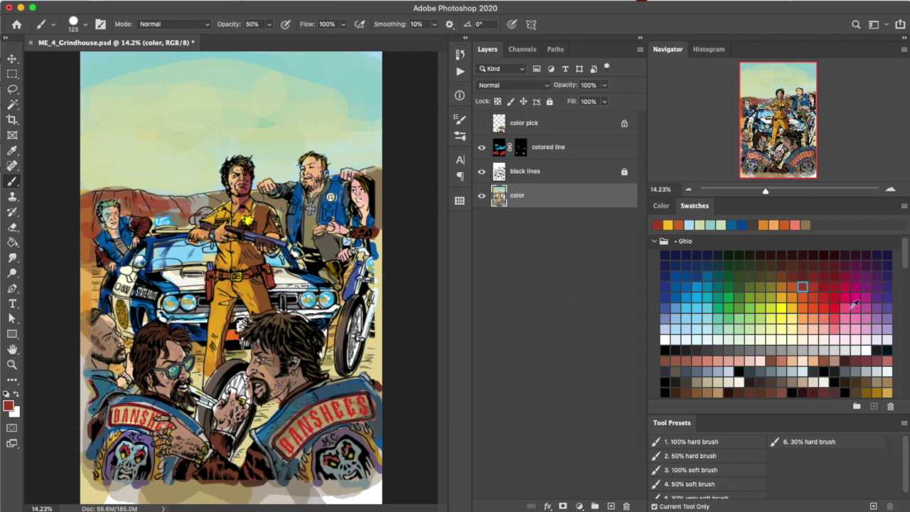
- Glaze golden brown over the distant hills and the area around the rear motorcycle, varying the brush between sizes 150 and 200
key("bracketright")
key("bracketright")
key("bracketright")
key("bracketright")
left_click(878, 391)
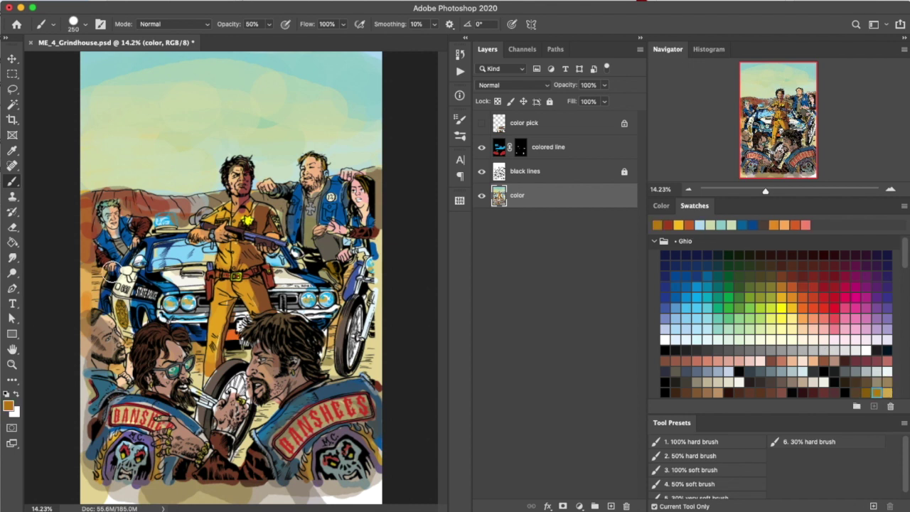
key("bracketleft")
key("bracketleft")
key("bracketleft")
key("bracketleft")
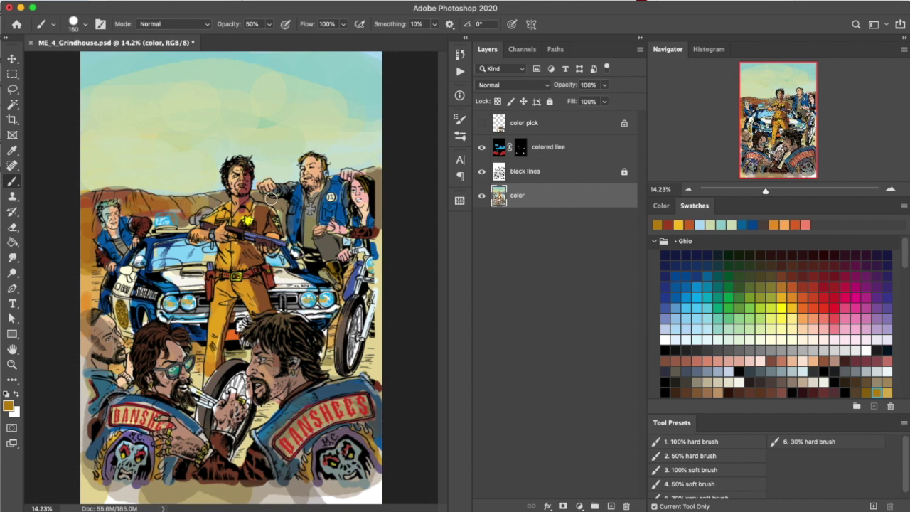
left_click_drag(369, 232, 361, 231)
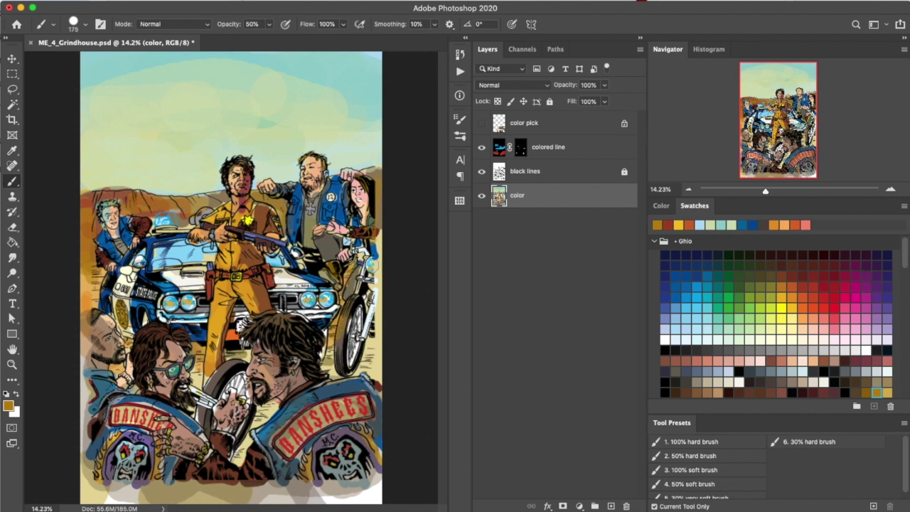
mouse_move(387, 264)
left_mouse_down()
mouse_move(378, 367)
mouse_move(368, 343)
left_mouse_up()
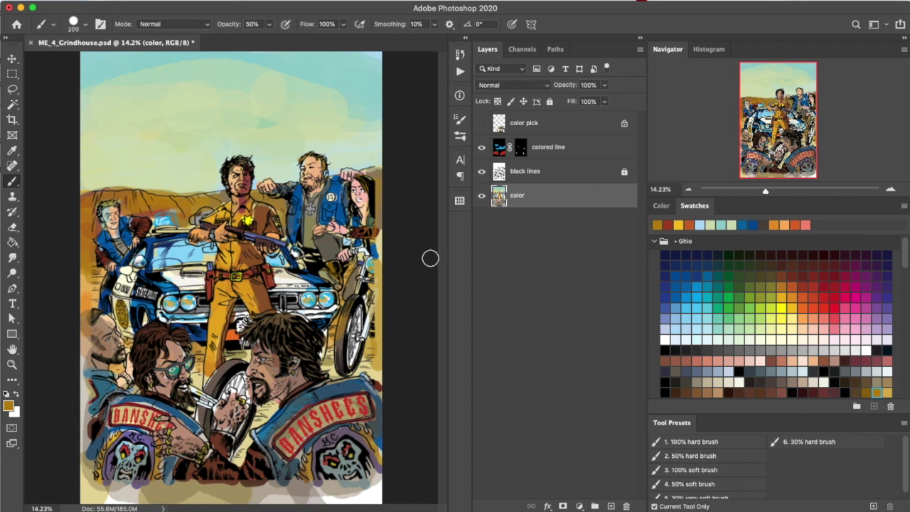
- Glaze a band of sampled ochre across the lower sky and soften it with a sampled sky color at brush size 300
left_click(383, 267, "alt")
mouse_move(186, 187)
left_mouse_down()
mouse_move(137, 183)
mouse_move(207, 184)
mouse_move(65, 179)
mouse_move(208, 180)
mouse_move(98, 171)
mouse_move(146, 167)
mouse_move(101, 163)
mouse_move(194, 162)
mouse_move(212, 178)
mouse_move(226, 156)
mouse_move(254, 158)
mouse_move(256, 176)
mouse_move(271, 165)
mouse_move(293, 175)
mouse_move(281, 165)
mouse_move(318, 149)
mouse_move(340, 164)
mouse_move(376, 157)
mouse_move(315, 143)
mouse_move(277, 155)
mouse_move(70, 155)
mouse_move(227, 155)
mouse_move(162, 147)
mouse_move(382, 130)
mouse_move(418, 299)
left_mouse_up()
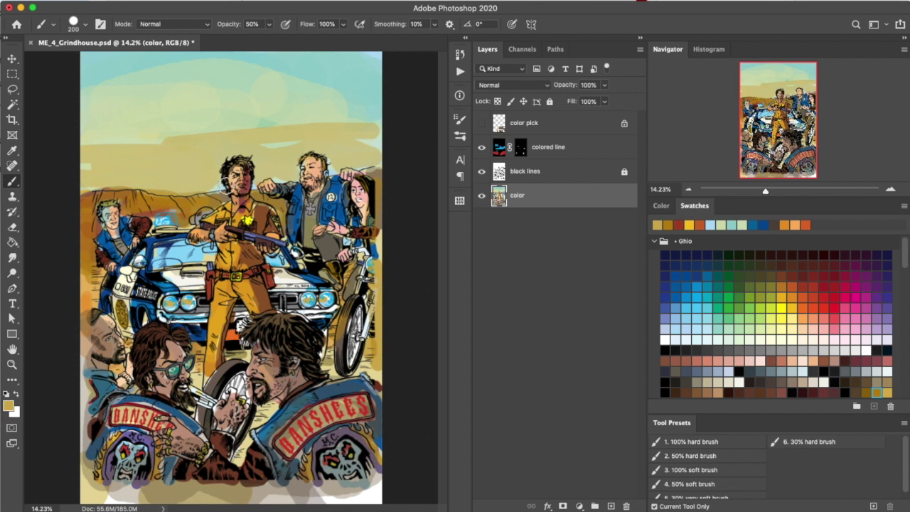
left_click(176, 121, "alt")
key("]")
key("]")
mouse_move(85, 179)
left_mouse_down()
mouse_move(183, 179)
mouse_move(172, 176)
mouse_move(192, 185)
left_mouse_up()
- Blend the ochre band in the lower sky around the officer's head with sampled sky colors at brush sizes 200 to 300
left_click(209, 151, "alt")
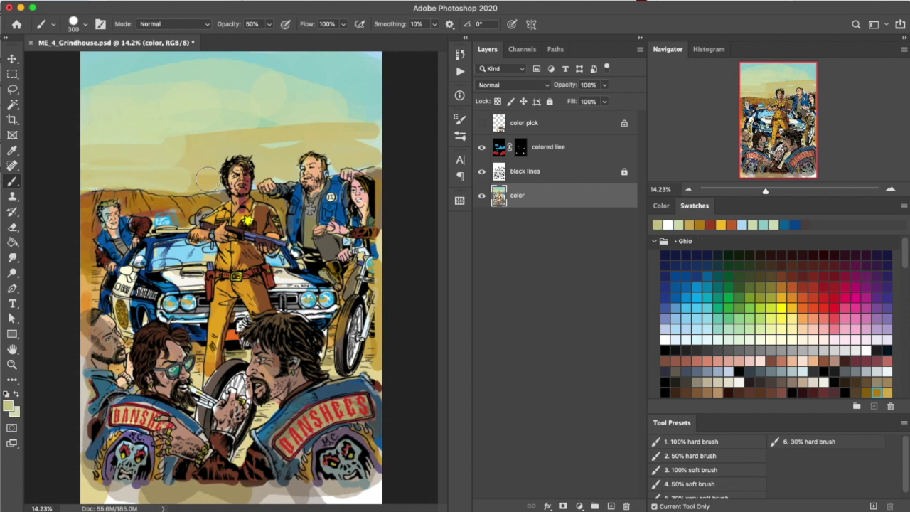
left_click(198, 183, "alt")
left_click_drag(198, 183, 216, 183)
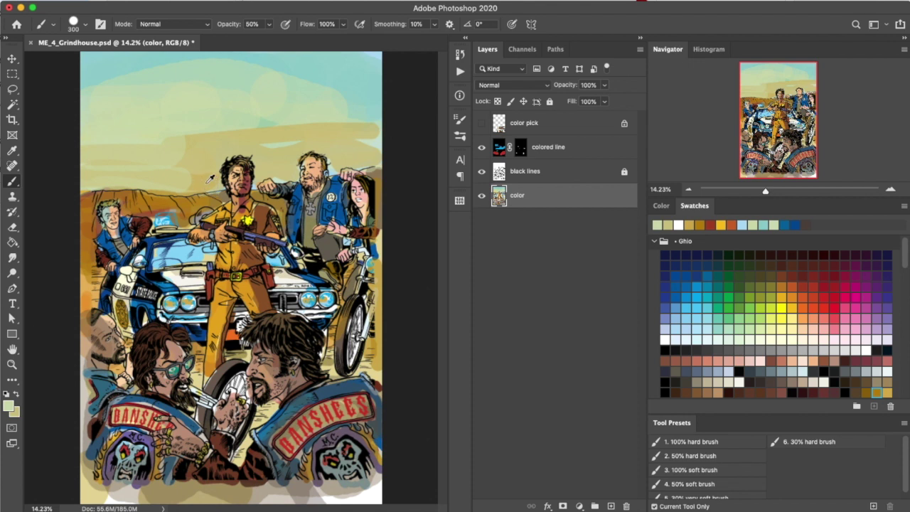
left_click(211, 179, "alt")
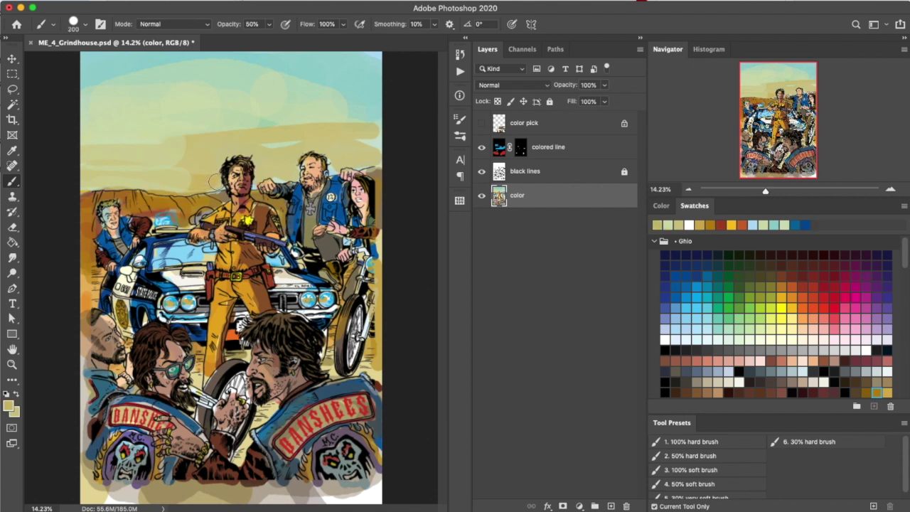
left_click(217, 182, "alt")
left_click(154, 191, "alt")
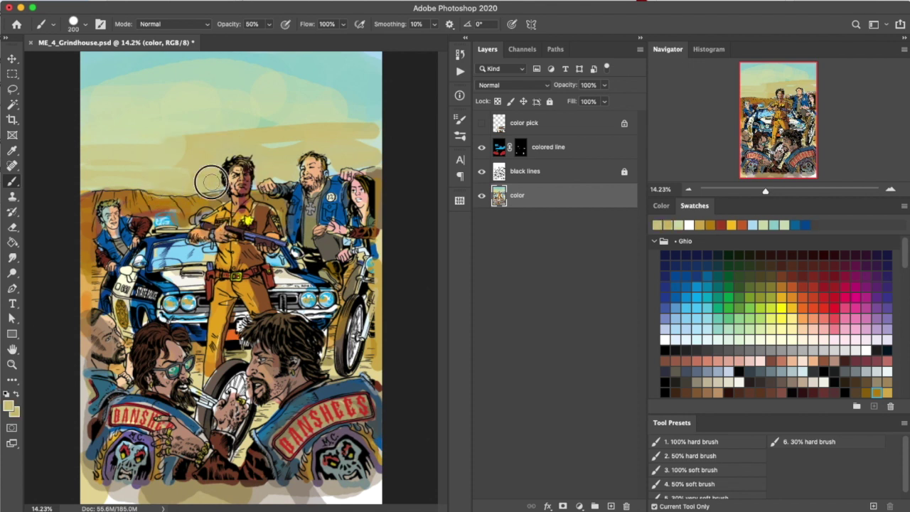
left_click(160, 114, "alt")
key("bracketright")
key("bracketright")
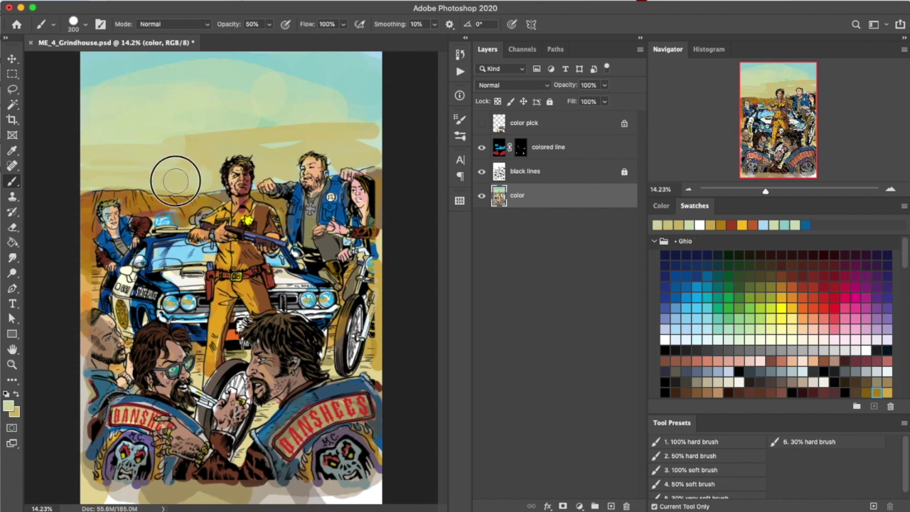
left_click(208, 180, "alt")
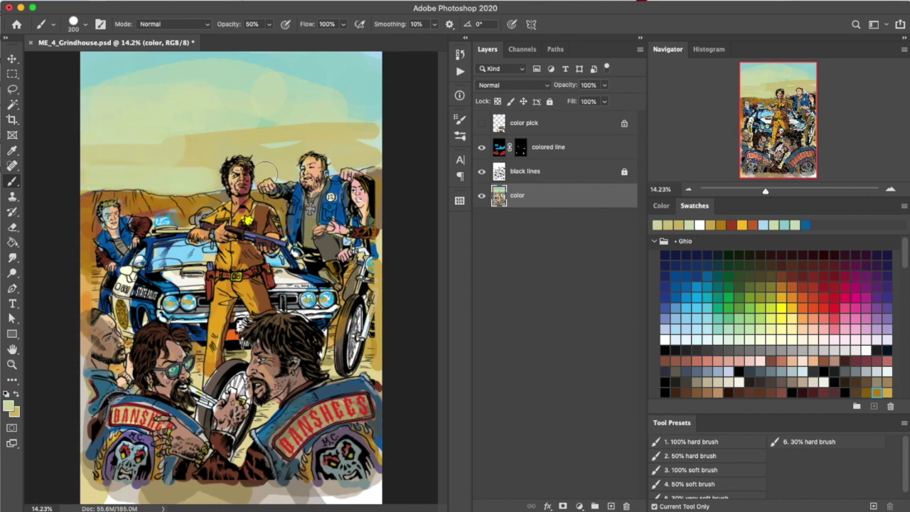
- Sample tan from the lower sky and glaze it across the upper sky with the brush enlarged to size 700
left_click(277, 137, "alt")
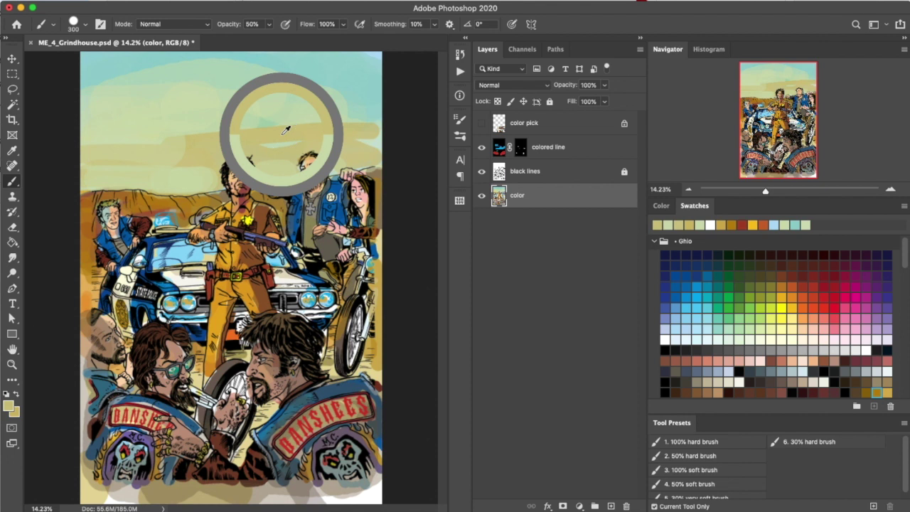
key("bracketright")
key("bracketright")
key("bracketright")
key("bracketright")
mouse_move(211, 92)
left_mouse_down()
mouse_move(212, 117)
mouse_move(91, 107)
mouse_move(370, 99)
mouse_move(78, 82)
mouse_move(360, 78)
mouse_move(365, 118)
left_mouse_up()
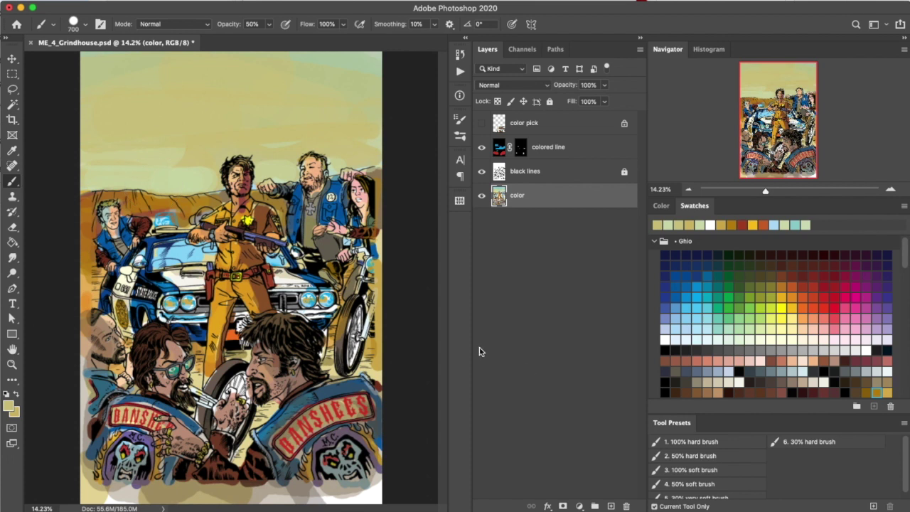
- Glaze a bright blue swatch across the upper sky at brush size 800
left_click(700, 294)
key("bracketright")
mouse_move(96, 75)
left_mouse_down()
mouse_move(114, 89)
mouse_move(274, 96)
left_mouse_up()
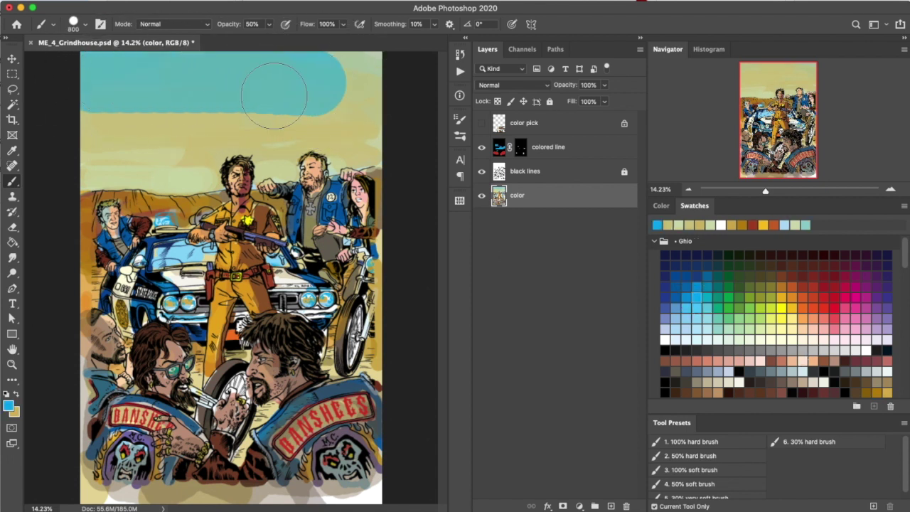
- Soften the blue sky with broad glazes of sampled tan, green and pale yellow-green, carrying them into the lower sky
left_click(168, 134, "alt")
left_click_drag(142, 92, 112, 87)
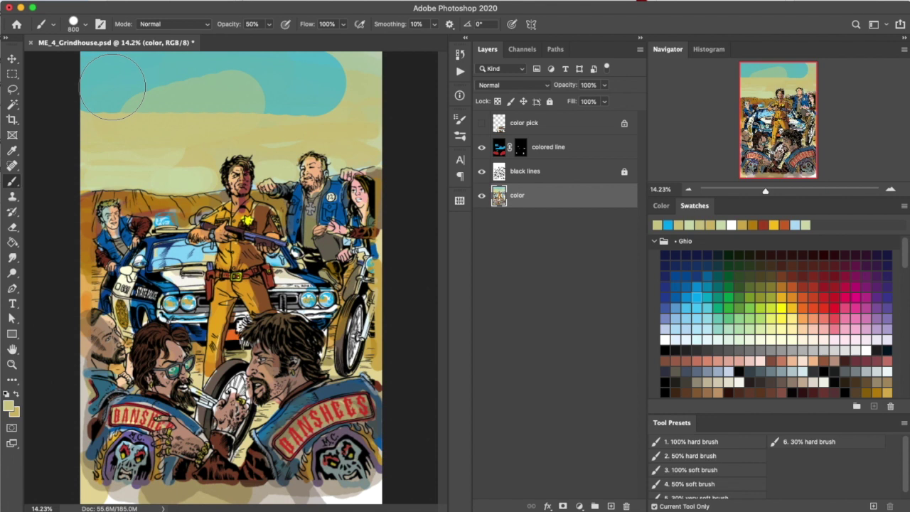
left_click(208, 97, "alt")
mouse_move(214, 95)
left_mouse_down()
mouse_move(92, 91)
mouse_move(310, 91)
mouse_move(102, 85)
mouse_move(320, 78)
mouse_move(346, 93)
mouse_move(125, 116)
mouse_move(222, 146)
left_mouse_up()
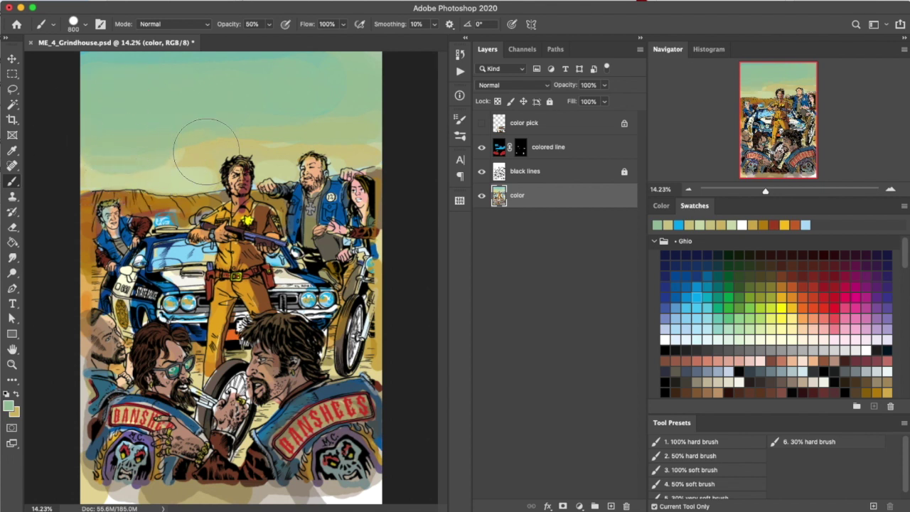
left_click(152, 173, "alt")
mouse_move(152, 173)
left_mouse_down()
mouse_move(112, 142)
mouse_move(226, 116)
mouse_move(112, 81)
mouse_move(305, 102)
mouse_move(386, 126)
mouse_move(373, 152)
mouse_move(386, 126)
mouse_move(377, 135)
left_mouse_up()
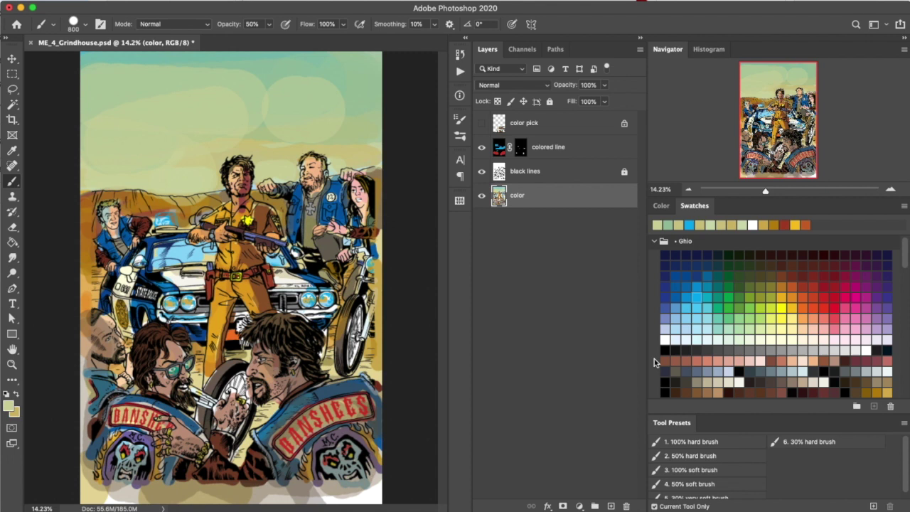
- Choose the 30% hard brush with a dark red swatch at size 600 and glaze the right foreground biker's vest
left_click(828, 443)
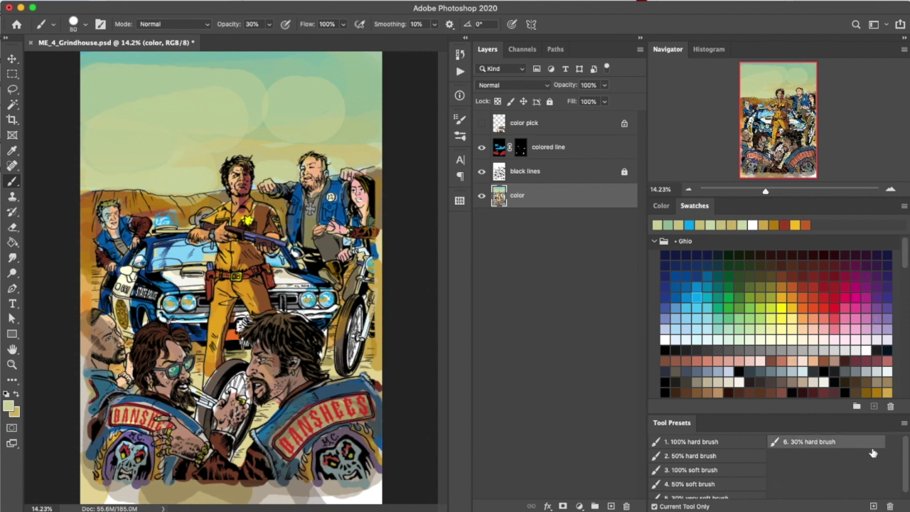
left_click(824, 276)
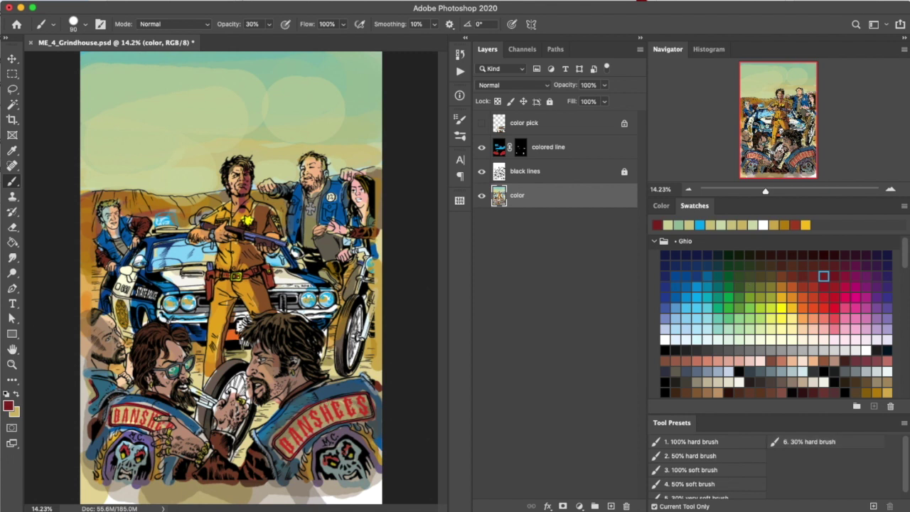
key("bracketright")
key("bracketright")
key("bracketright")
key("bracketright")
key("bracketright")
key("bracketright")
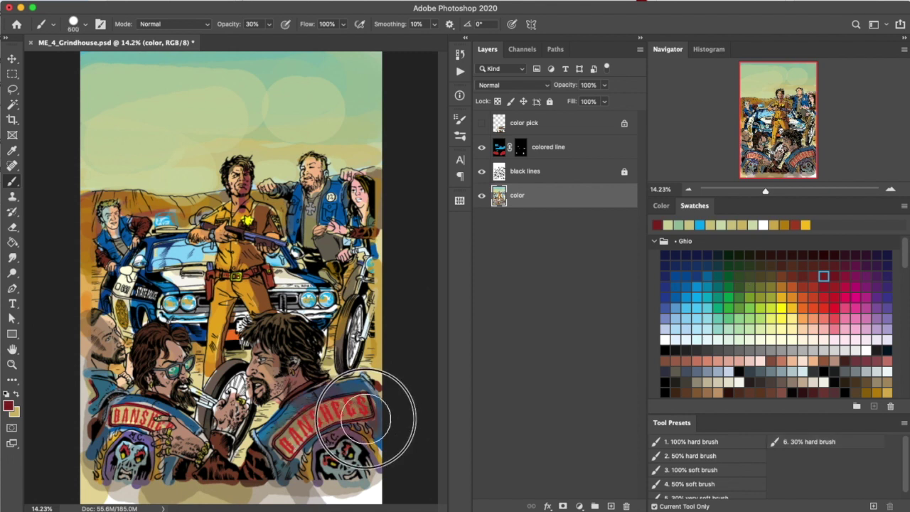
mouse_move(349, 424)
left_mouse_down()
mouse_move(311, 416)
mouse_move(284, 462)
left_mouse_up()
- Glaze dark red over the foreground bikers' faces, hair, hands and vests with the brush reduced to size 250
key("bracketleft")
key("bracketleft")
key("bracketleft")
key("bracketleft")
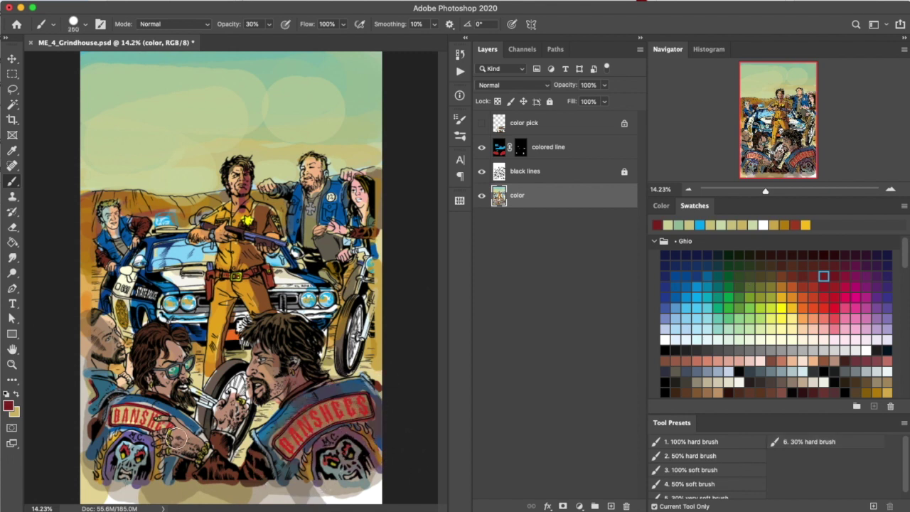
mouse_move(84, 365)
left_mouse_down()
mouse_move(86, 325)
mouse_move(99, 355)
mouse_move(100, 332)
left_mouse_up()
mouse_move(156, 411)
left_mouse_down()
mouse_move(179, 442)
mouse_move(160, 455)
mouse_move(168, 469)
mouse_move(189, 454)
mouse_move(211, 458)
mouse_move(164, 414)
mouse_move(165, 348)
mouse_move(151, 394)
mouse_move(157, 346)
mouse_move(189, 399)
mouse_move(281, 340)
mouse_move(275, 388)
mouse_move(297, 389)
left_mouse_up()
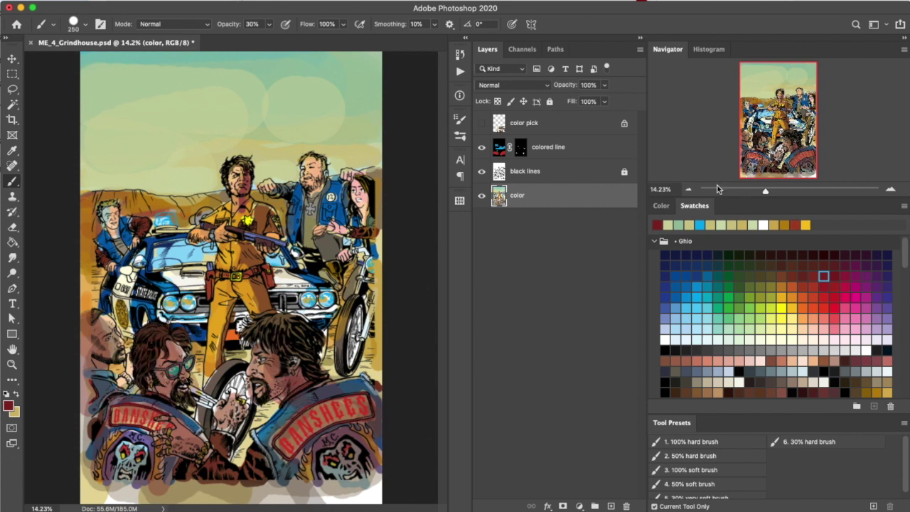
- Glaze sampled brown over the right foreground biker's hair with the 50% hard brush, enlarging it to size 250
left_click_drag(767, 190, 777, 191)
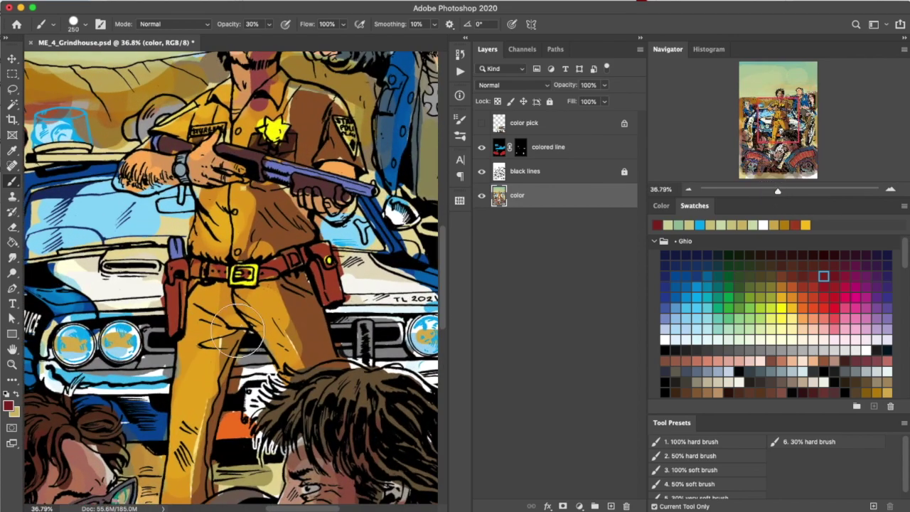
left_click_drag(310, 369, 220, 123)
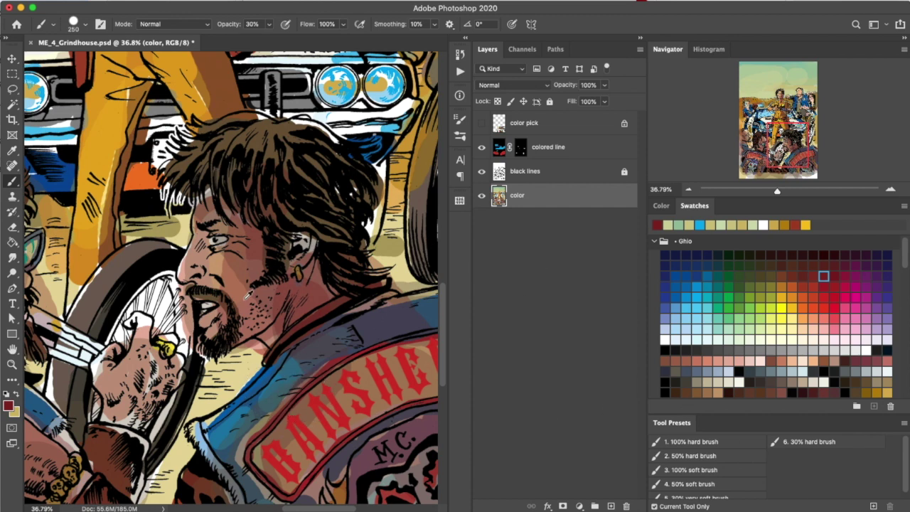
left_click(710, 455)
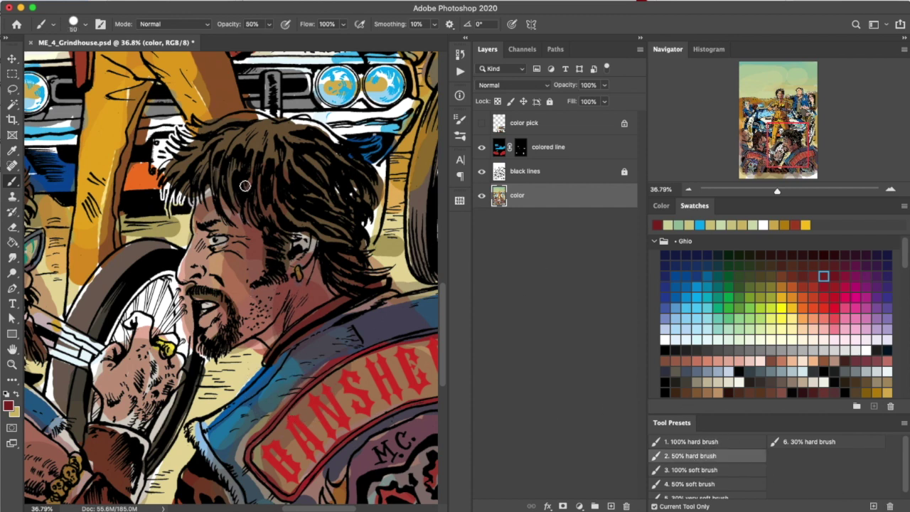
left_click(264, 124, "alt")
key("]")
key("]")
key("]")
key("]")
key("]")
key("]")
key("]")
key("]")
key("]")
key("]")
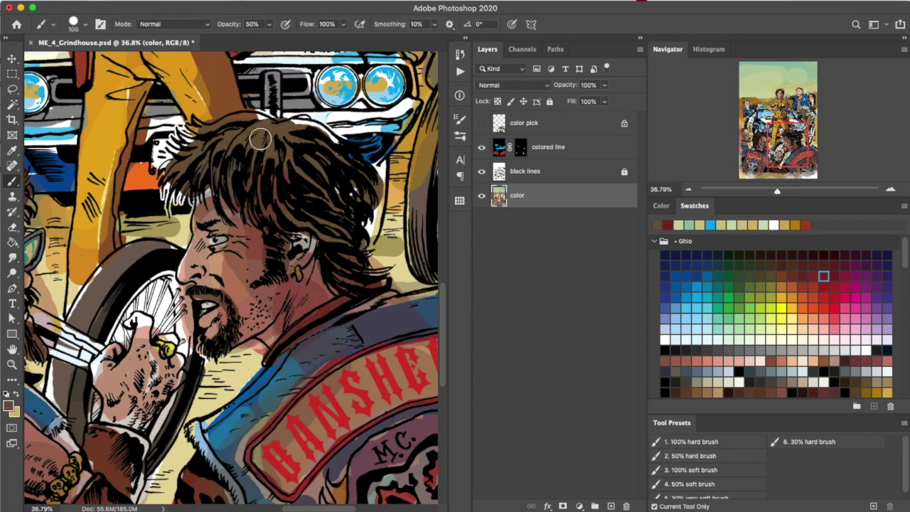
mouse_move(172, 181)
left_mouse_down()
mouse_move(216, 135)
mouse_move(343, 221)
mouse_move(334, 228)
mouse_move(338, 250)
left_mouse_up()
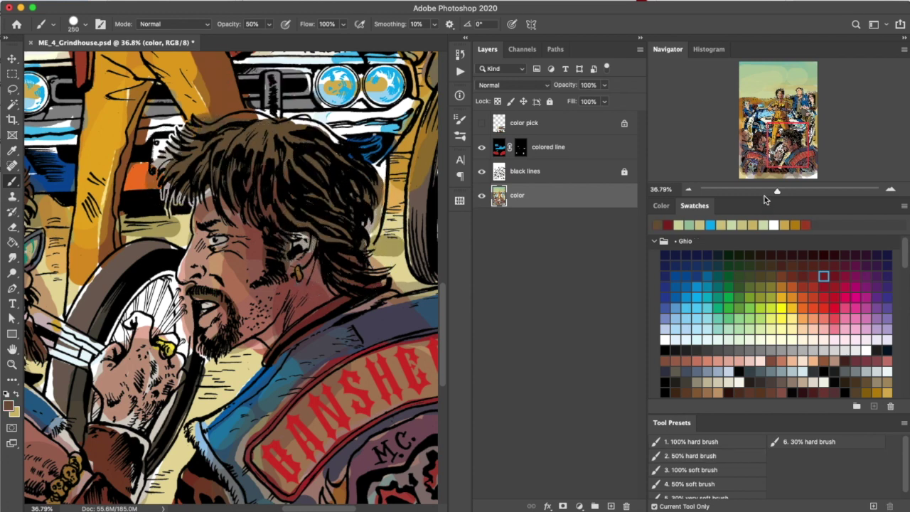
- Glaze crimson and reddish-brown streaks into the right foreground biker's hair at brush size 150
left_click(824, 281)
key("[")
key("[")
key("[")
mouse_move(217, 156)
left_mouse_down()
mouse_move(189, 167)
mouse_move(257, 189)
mouse_move(273, 153)
mouse_move(284, 189)
mouse_move(256, 140)
mouse_move(210, 170)
mouse_move(213, 143)
left_mouse_up()
left_click(254, 137, "alt")
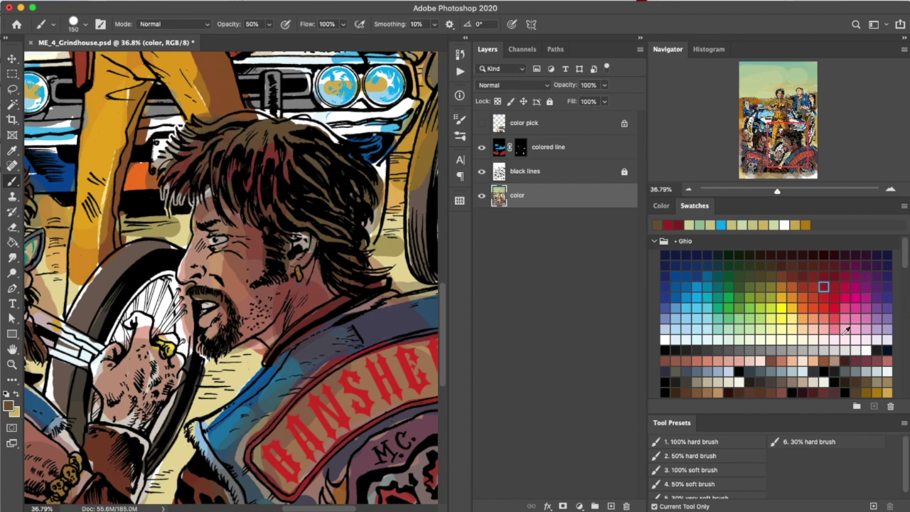
left_click(792, 276)
mouse_move(258, 178)
left_mouse_down()
mouse_move(278, 172)
mouse_move(339, 197)
mouse_move(338, 224)
mouse_move(285, 213)
mouse_move(301, 197)
mouse_move(236, 163)
mouse_move(226, 169)
left_mouse_up()
- Glaze golden brown over the hair of the foreground biker wearing sunglasses
left_click_drag(765, 161, 735, 155)
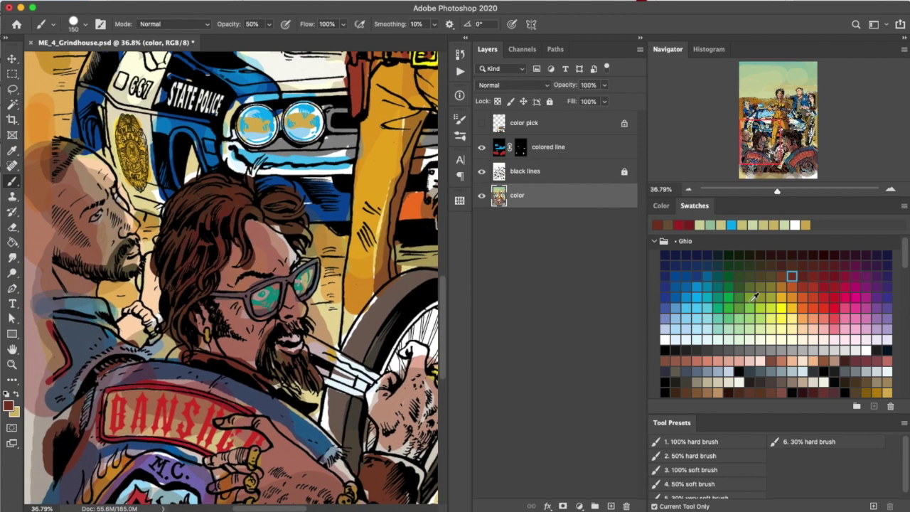
left_click(771, 286)
mouse_move(193, 223)
left_mouse_down()
mouse_move(197, 213)
mouse_move(208, 223)
mouse_move(221, 202)
mouse_move(290, 217)
mouse_move(209, 239)
mouse_move(214, 296)
left_mouse_up()
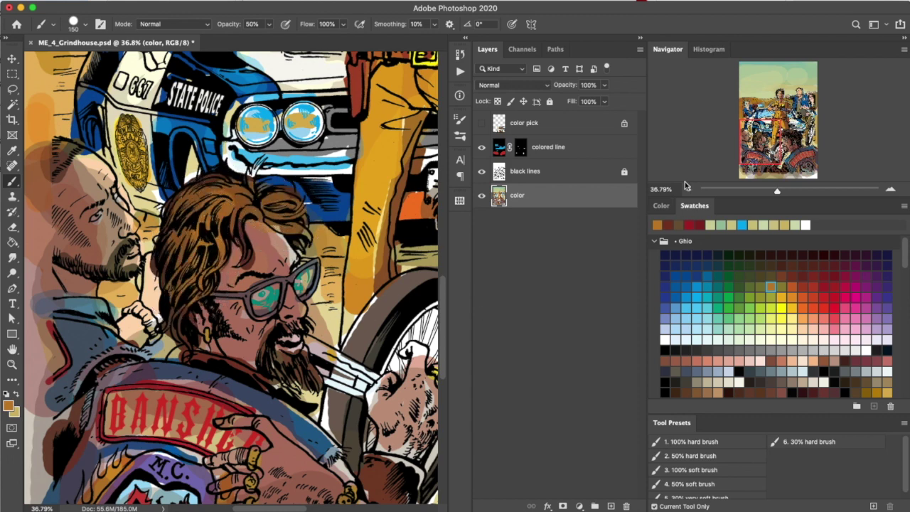
- Glaze light blue over the left biker's cuff and the motorcycle's fork tubes with the brush reduced to size 60
mouse_move(743, 147)
left_mouse_down()
mouse_move(728, 147)
mouse_move(752, 148)
mouse_move(749, 138)
left_mouse_up()
key("bracketleft")
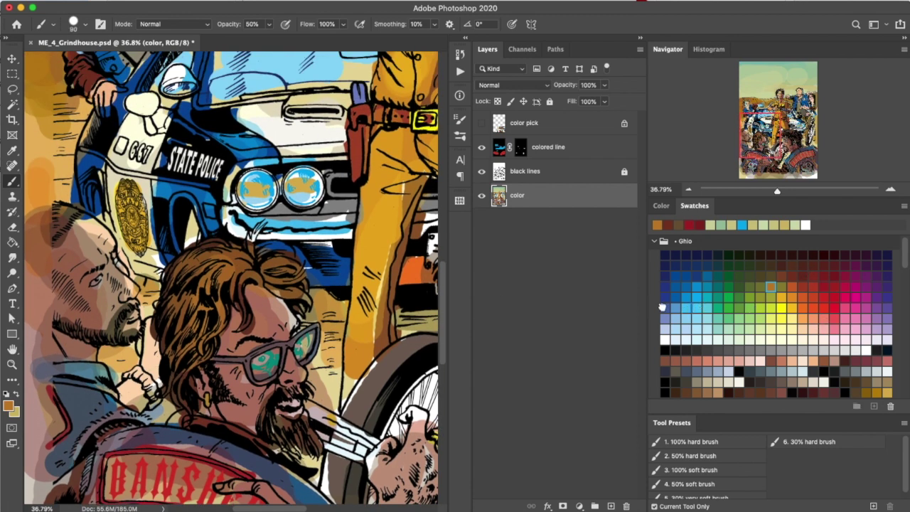
left_click(699, 306)
mouse_move(132, 366)
left_mouse_down()
mouse_move(156, 398)
mouse_move(160, 391)
left_mouse_up()
mouse_move(313, 411)
left_mouse_down()
mouse_move(377, 455)
mouse_move(324, 455)
mouse_move(370, 463)
left_mouse_up()
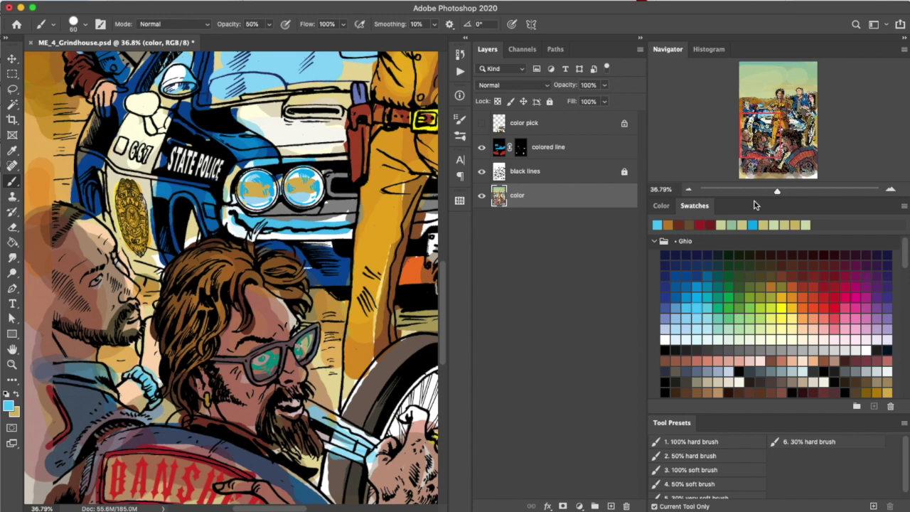
- Glaze medium gray over the police car's windshield, enlarging the brush to size 150
key("super+0")
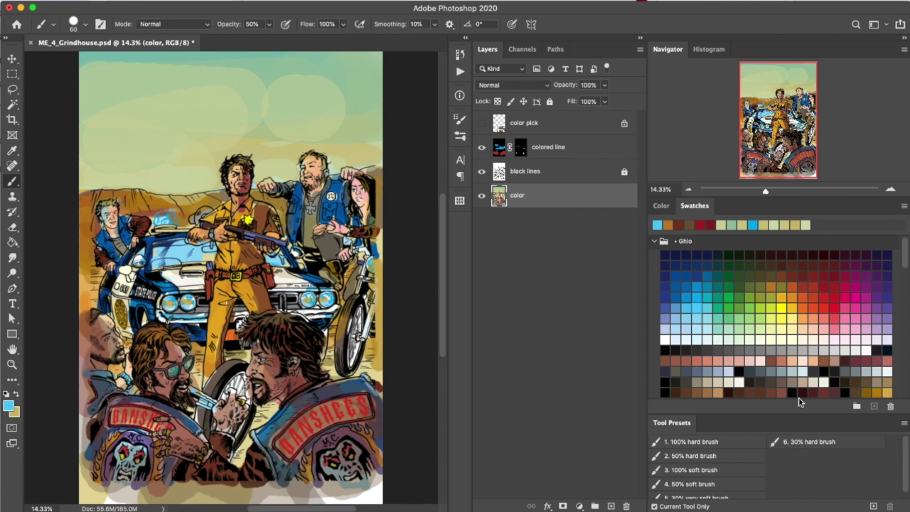
left_click(750, 349)
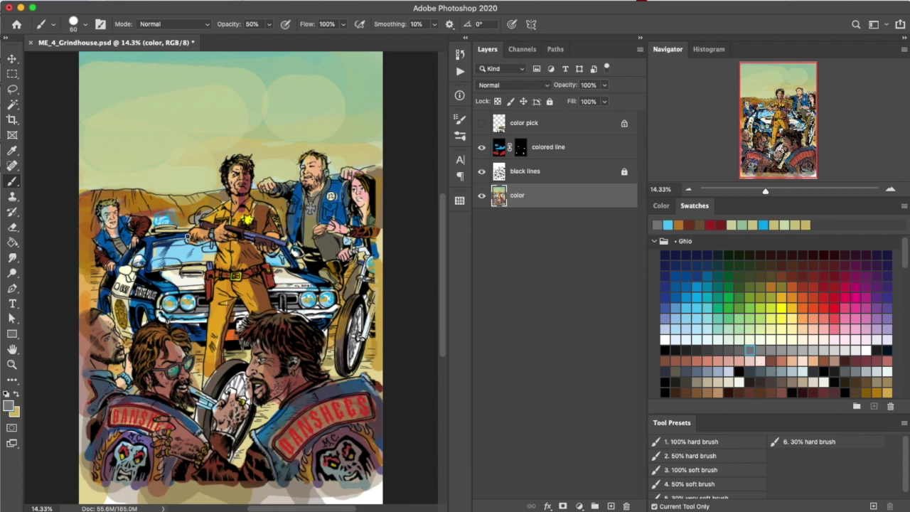
key("bracketright")
mouse_move(160, 256)
left_mouse_down()
mouse_move(148, 266)
mouse_move(169, 272)
mouse_move(177, 263)
mouse_move(170, 248)
mouse_move(210, 251)
left_mouse_up()
key("bracketright")
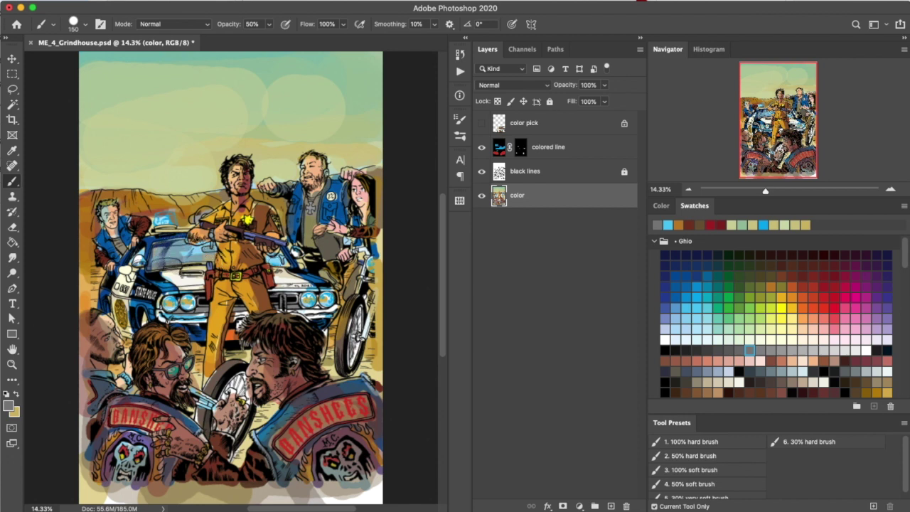
left_click_drag(187, 262, 164, 260)
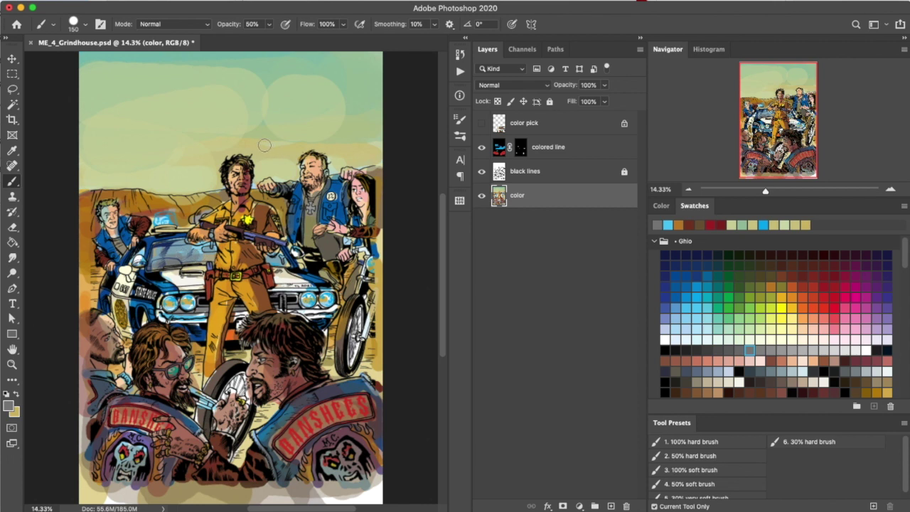
- Sample pale green from the sky and glaze it over the police car's windshield at brush size 125
left_click(224, 102, "alt")
key("bracketright")
key("bracketright")
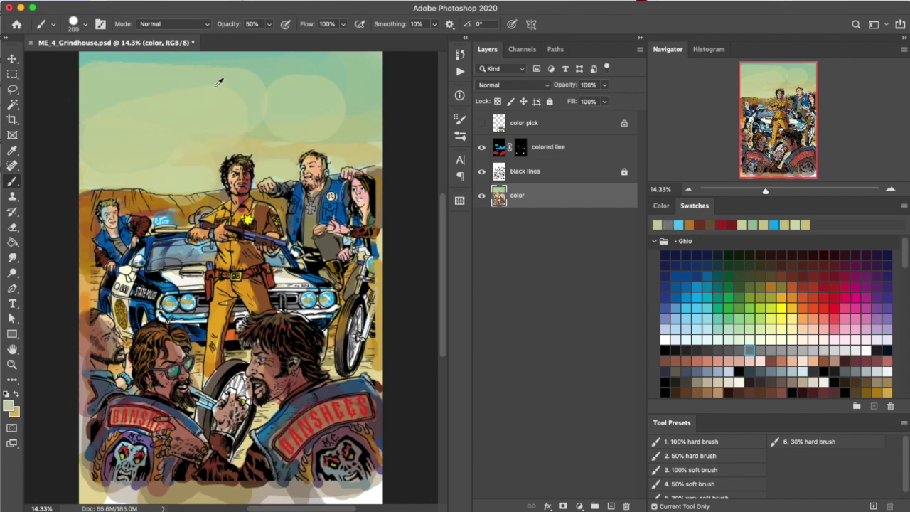
left_click(217, 87, "alt")
key("bracketleft")
key("bracketleft")
key("bracketleft")
mouse_move(157, 259)
left_mouse_down()
mouse_move(202, 254)
mouse_move(156, 264)
left_mouse_up()
mouse_move(211, 260)
left_mouse_down()
mouse_move(287, 257)
mouse_move(132, 260)
mouse_move(197, 258)
left_mouse_up()
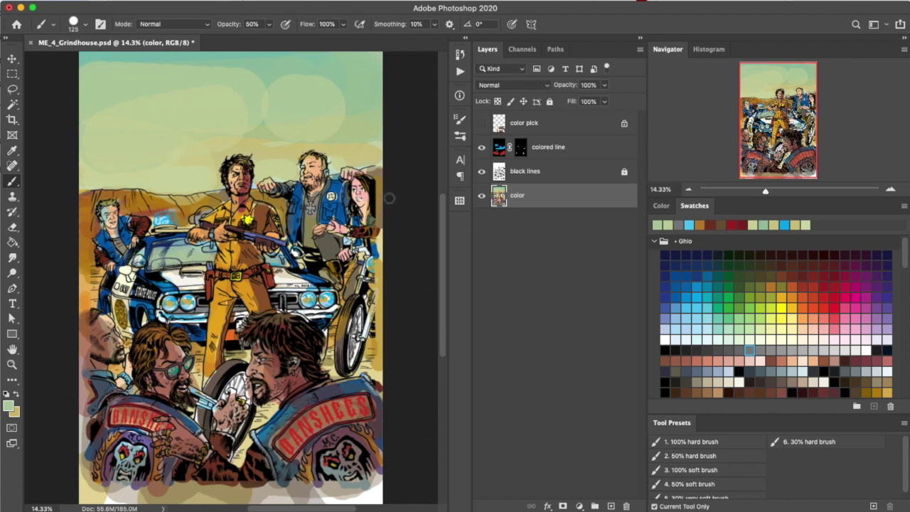
- Glaze pale cream over the police car's windshield and sample a gray-green from the glass at brush size 150
left_click(780, 339)
key("bracketright")
key("bracketright")
key("bracketright")
key("bracketleft")
left_click_drag(147, 260, 199, 258)
key("bracketleft")
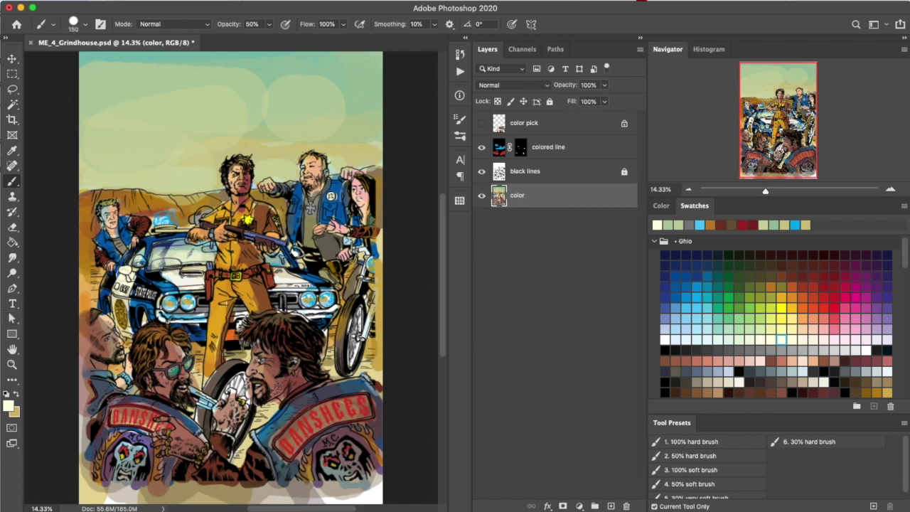
left_click(180, 247, "alt")
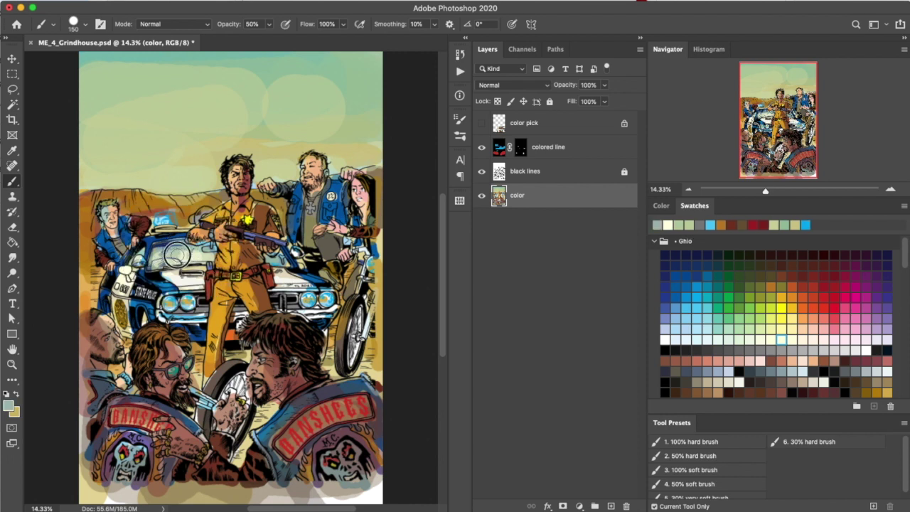
- Glaze the sampled gray-green over the police car's windshield and darken the foreground color to 779688
mouse_move(146, 254)
left_mouse_down()
mouse_move(257, 260)
mouse_move(148, 266)
left_mouse_up()
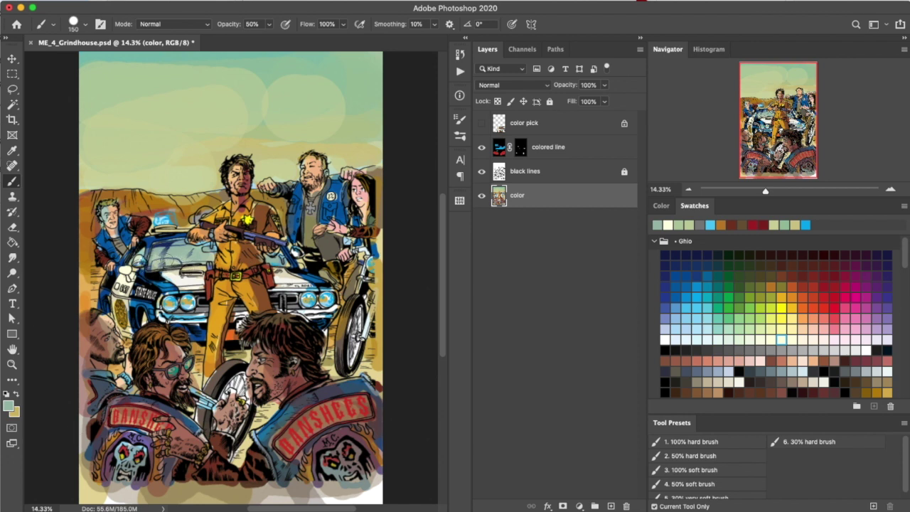
left_click(8, 408)
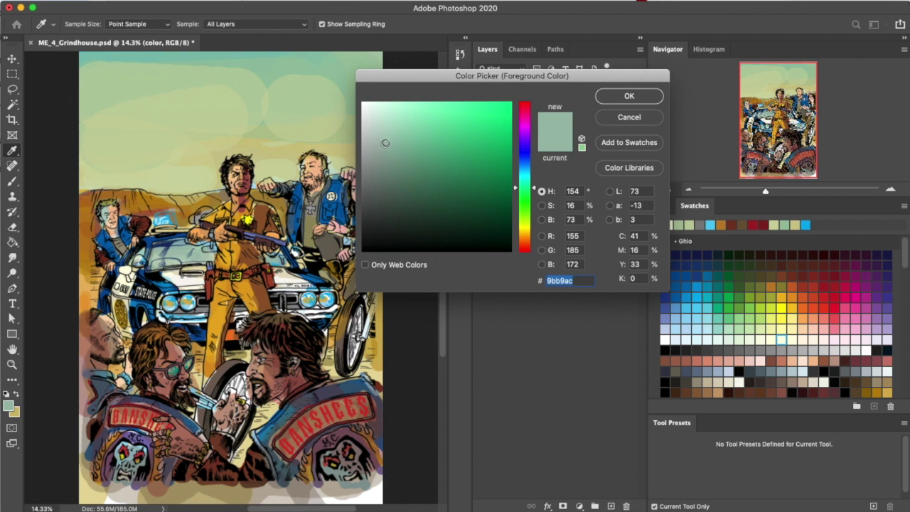
left_click_drag(385, 143, 393, 164)
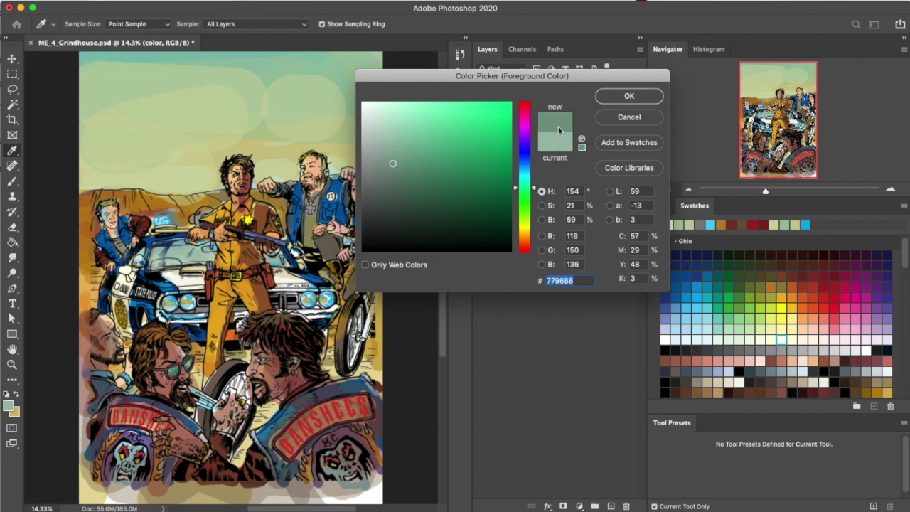
left_click(630, 100)
key("b")
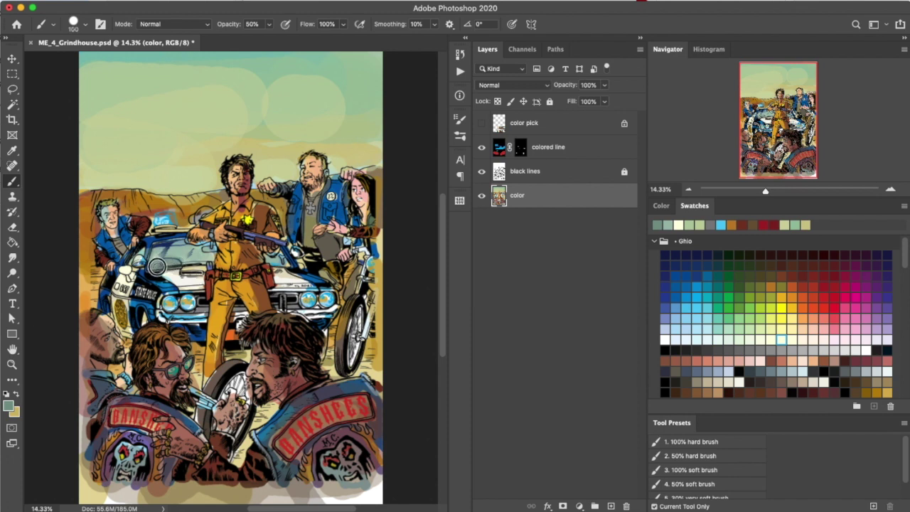
- Glaze the darker green over the seat shape and upper glass of the police car's windshield at brush size 50
left_click_drag(765, 190, 791, 190)
left_click_drag(282, 254, 427, 367)
mouse_move(64, 250)
left_mouse_down()
mouse_move(351, 337)
mouse_move(306, 235)
left_mouse_up()
mouse_move(218, 266)
left_mouse_down()
mouse_move(133, 283)
mouse_move(75, 320)
left_mouse_up()
key("bracketleft")
key("bracketleft")
key("bracketleft")
key("bracketleft")
key("bracketleft")
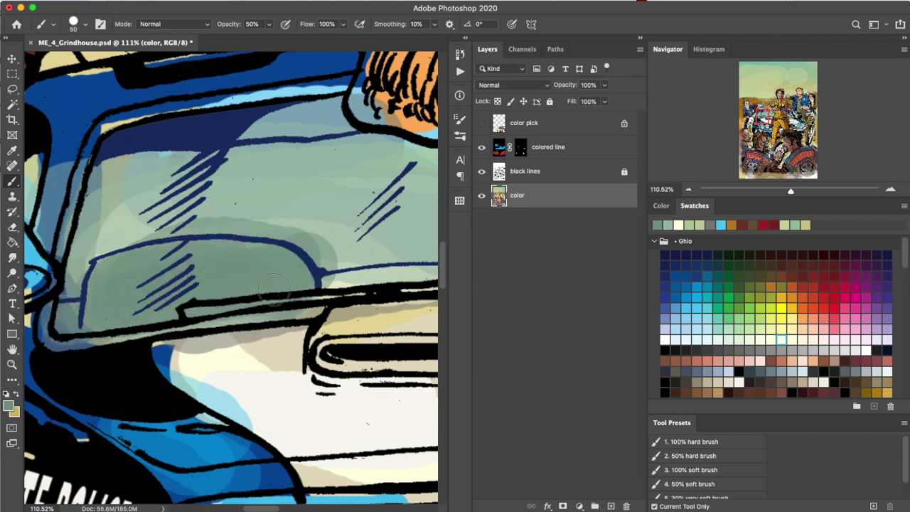
key("bracketright")
key("bracketright")
key("bracketright")
mouse_move(308, 112)
left_mouse_down()
mouse_move(241, 125)
mouse_move(319, 116)
left_mouse_up()
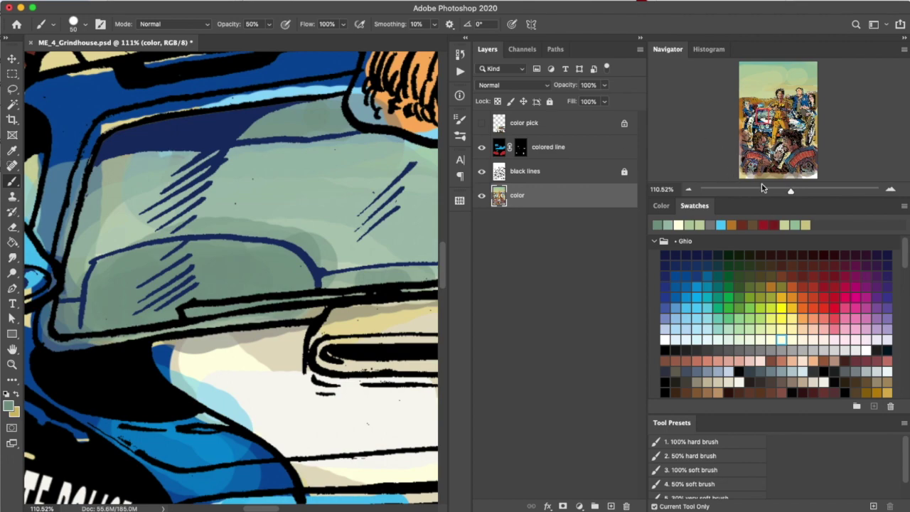
- Sample ochre from the desert behind the siren and glaze it over the police car's windshield at brush size 80
left_click(688, 190)
left_click(688, 189)
left_click(688, 189)
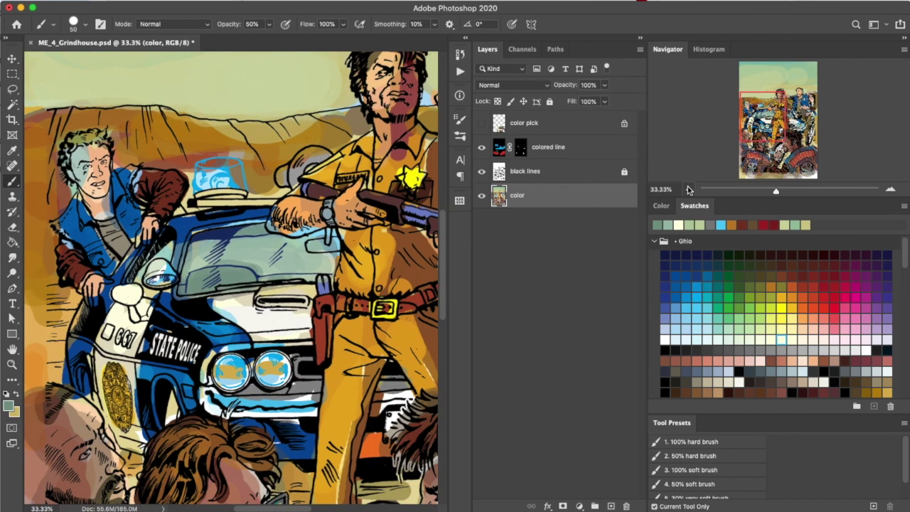
left_click(688, 189)
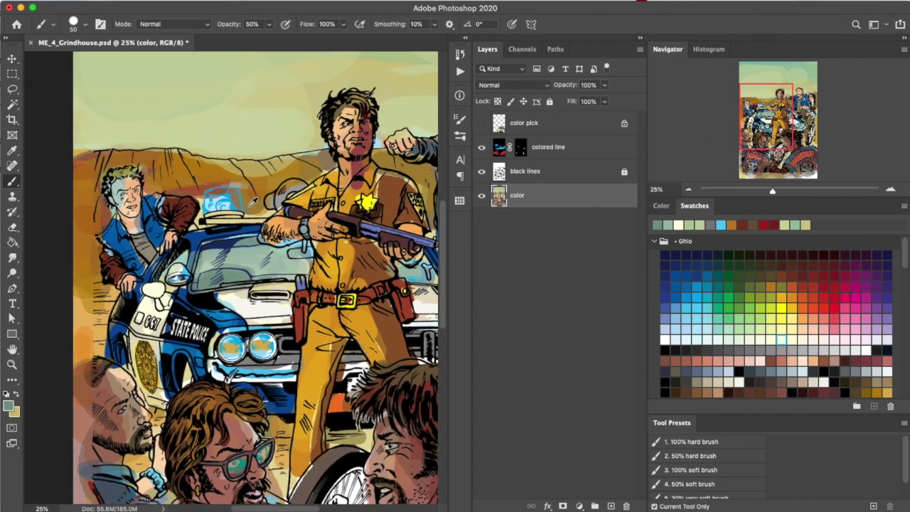
left_click(251, 201, "alt")
key("bracketright")
key("bracketright")
key("bracketright")
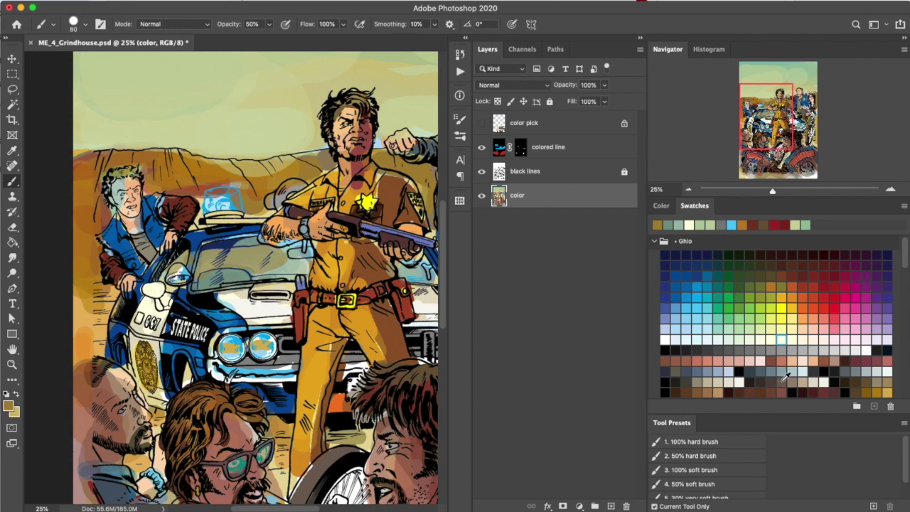
- Glaze a gray-brown swatch color along the left side of the police car's windshield at brush size 80
left_click(708, 382)
left_click_drag(185, 251, 158, 283)
mouse_move(195, 249)
left_mouse_down()
mouse_move(200, 270)
mouse_move(171, 244)
mouse_move(189, 266)
mouse_move(200, 255)
mouse_move(168, 271)
left_mouse_up()
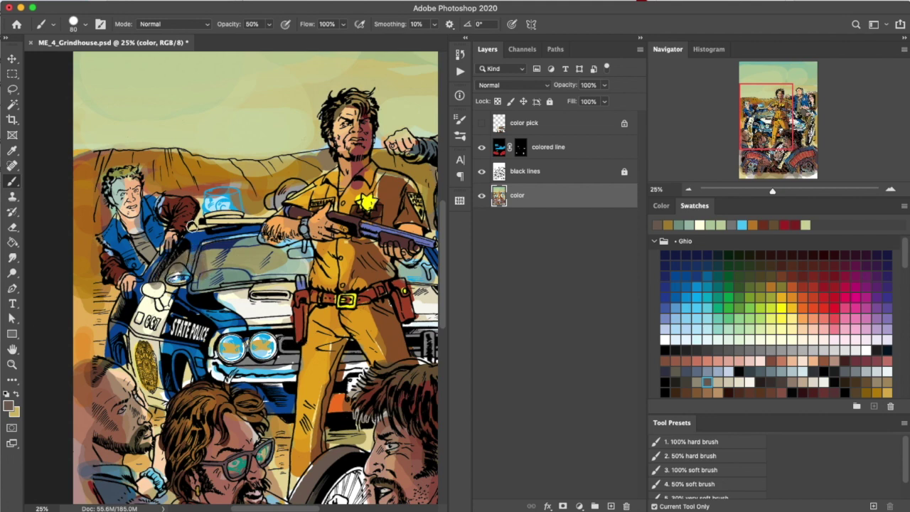
- Load the 50% hard brush preset, sample the car roof's blue and repaint the left windshield pillar at size 50
left_click(733, 456)
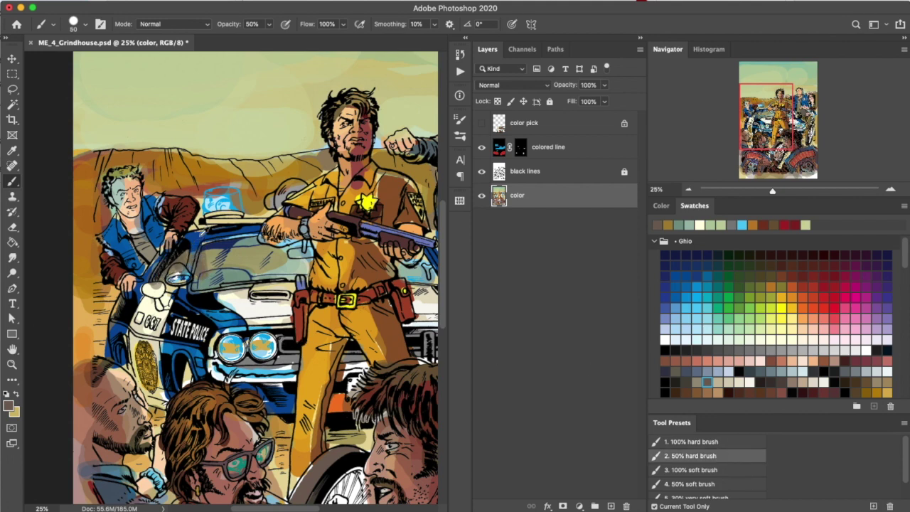
left_click(202, 236, "alt")
mouse_move(191, 270)
left_mouse_down()
mouse_move(195, 238)
mouse_move(204, 236)
left_mouse_up()
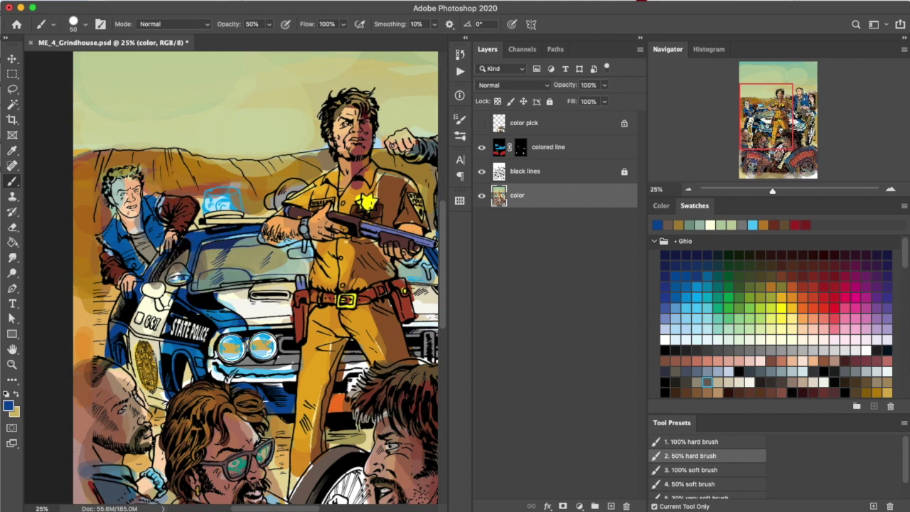
- Glaze a light cyan swatch color over the police car's siren light at brush size 90
left_click(791, 371)
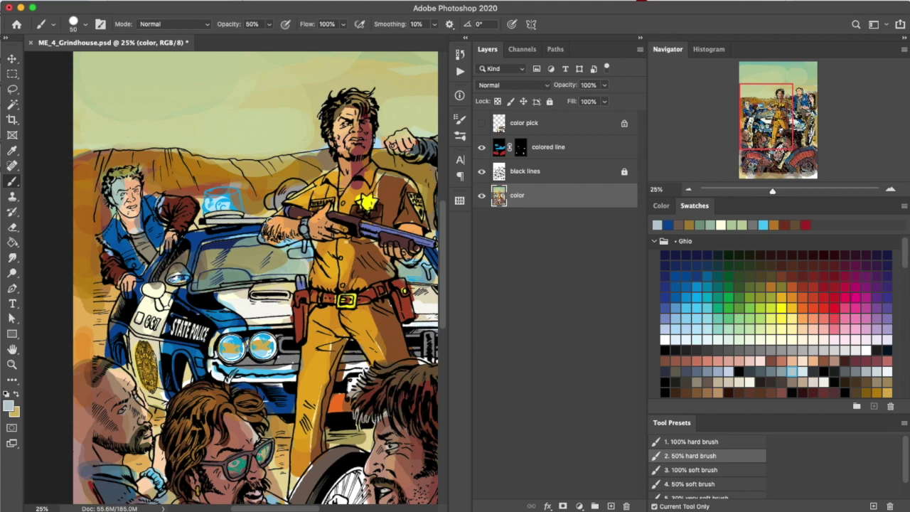
left_click(703, 306)
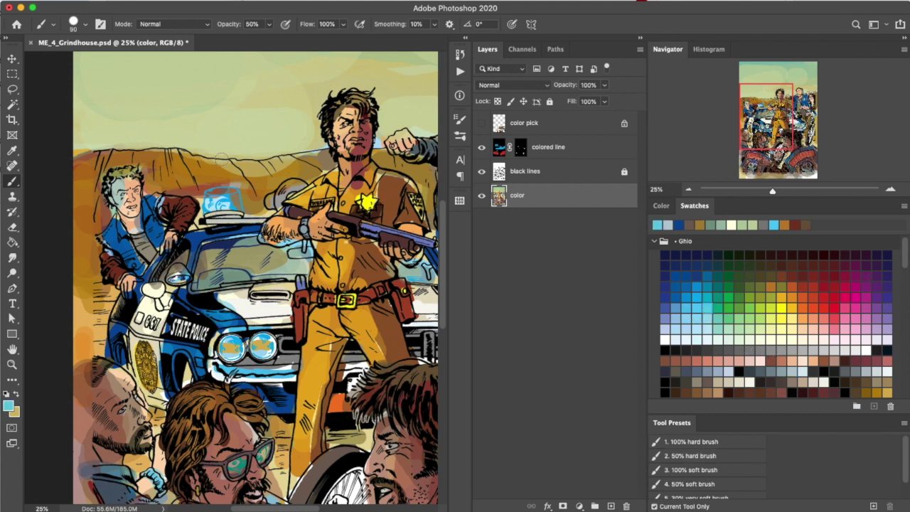
mouse_move(246, 199)
left_mouse_down()
mouse_move(203, 207)
mouse_move(223, 198)
mouse_move(236, 205)
mouse_move(216, 197)
left_mouse_up()
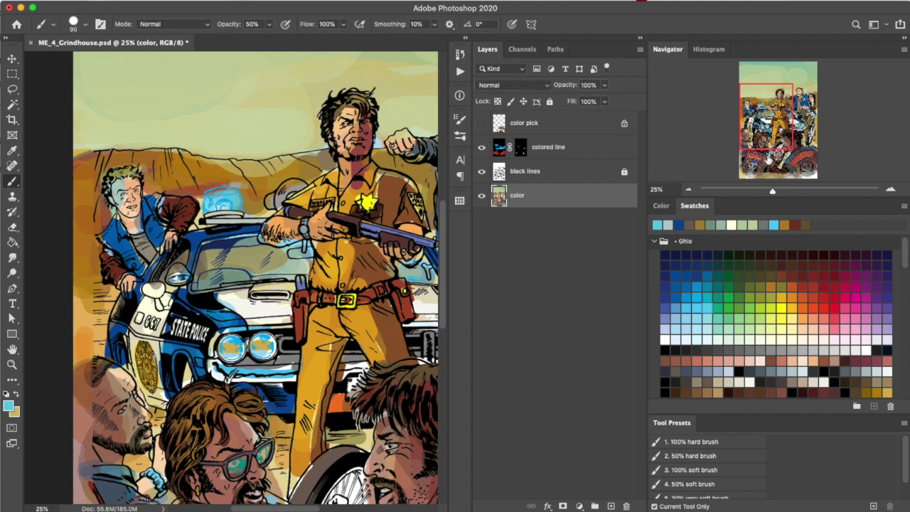
- Examine the overall color balance of the cover at full-page and closer views
scroll(766, 156, "down", 2)
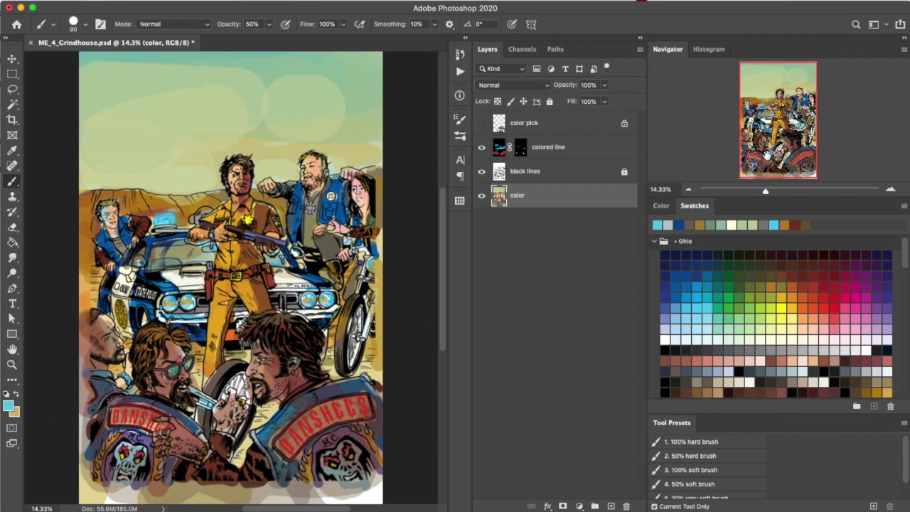
left_click(766, 192)
left_click_drag(766, 192, 759, 197)
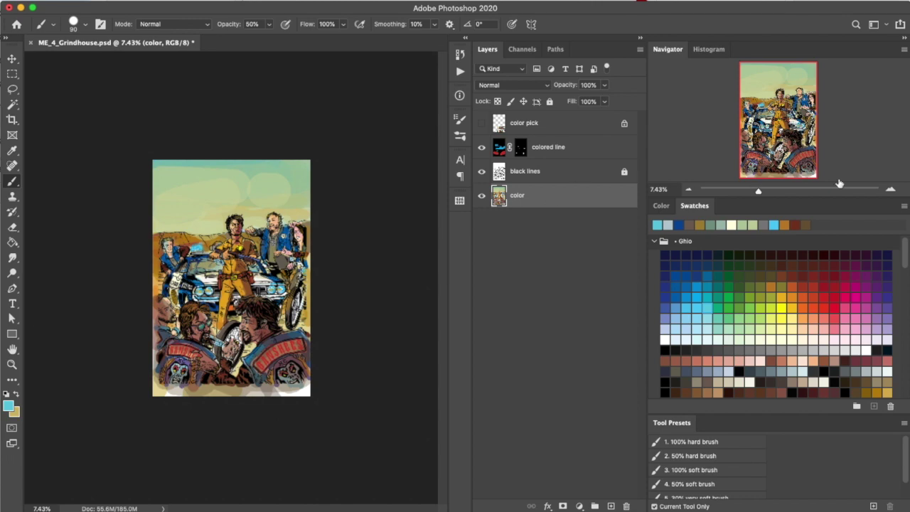
mouse_move(757, 194)
left_mouse_down()
mouse_move(782, 190)
mouse_move(768, 191)
left_mouse_up()
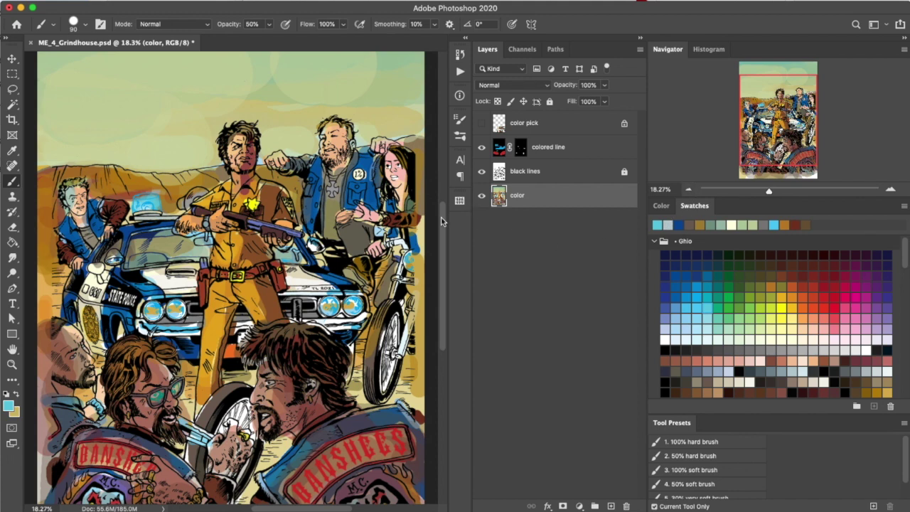
mouse_move(444, 223)
left_mouse_down()
mouse_move(443, 168)
mouse_move(447, 216)
mouse_move(441, 204)
left_mouse_up()
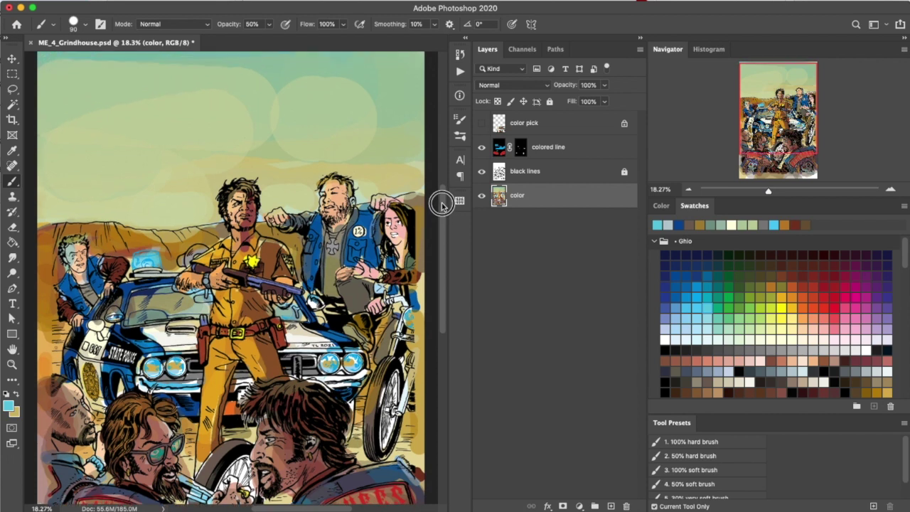
left_click_drag(441, 204, 445, 205)
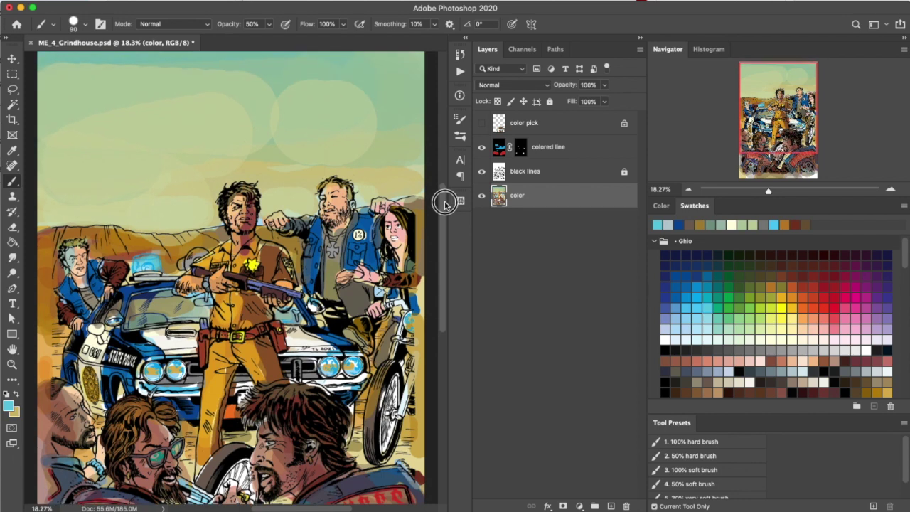
left_click_drag(445, 204, 444, 210)
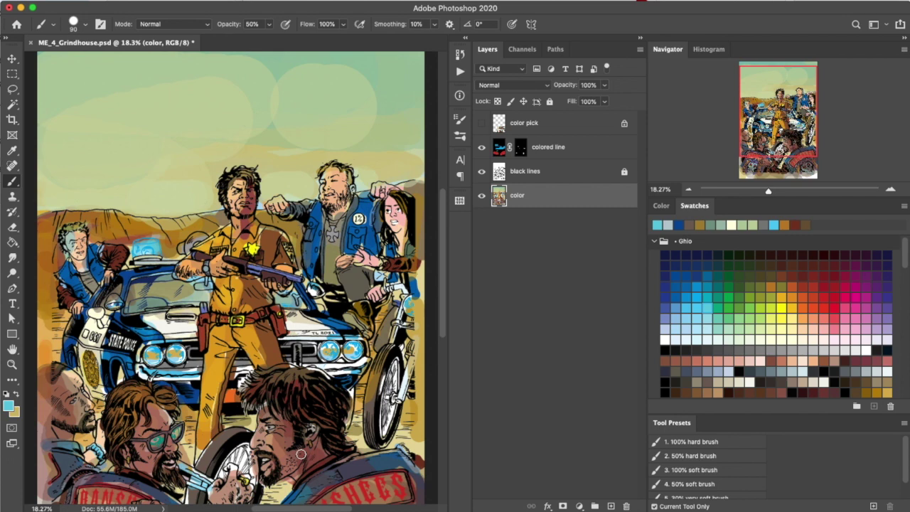
scroll(301, 454, "down", 3)
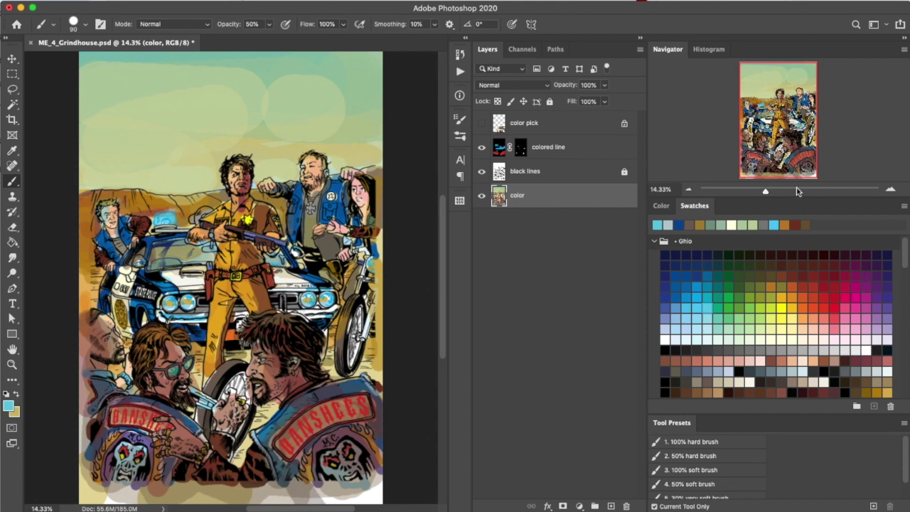
left_click_drag(765, 192, 766, 190)
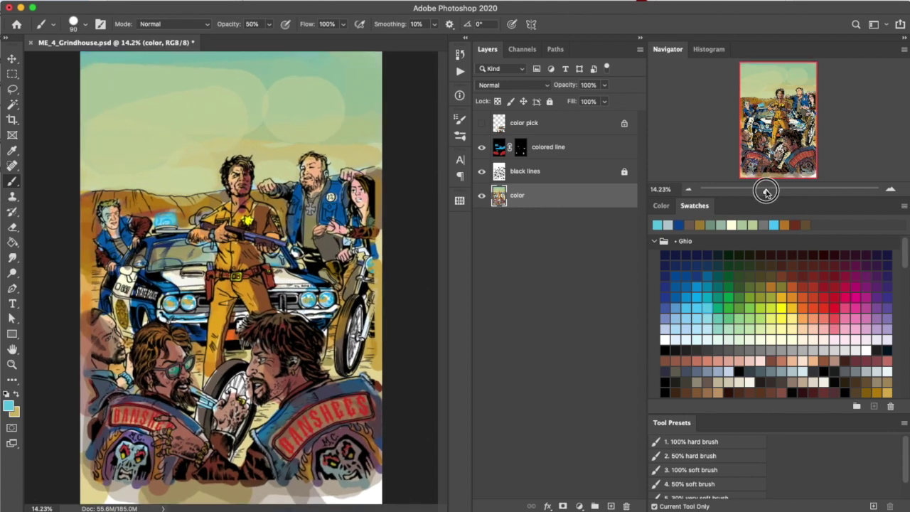
- Hide the black lines and colored line layers to inspect the bare colors, and show both layers again
left_click(481, 172)
left_click(481, 149)
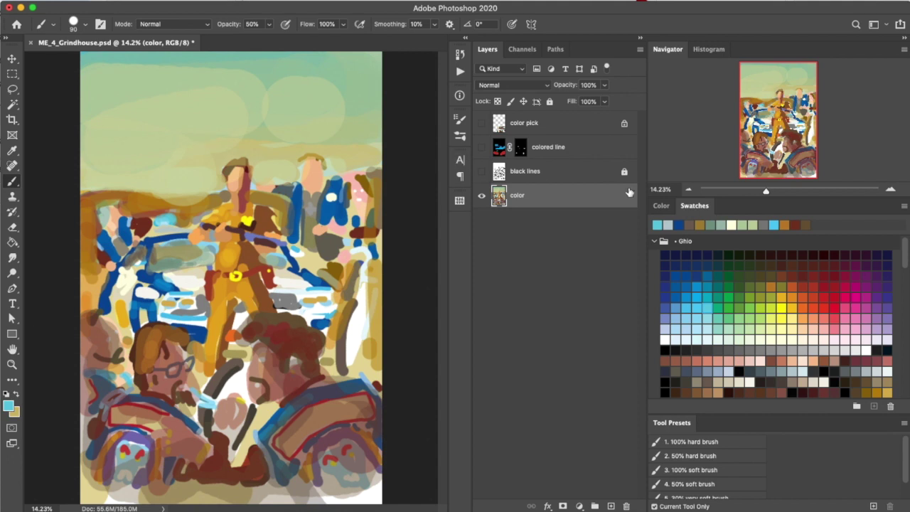
left_click(481, 147)
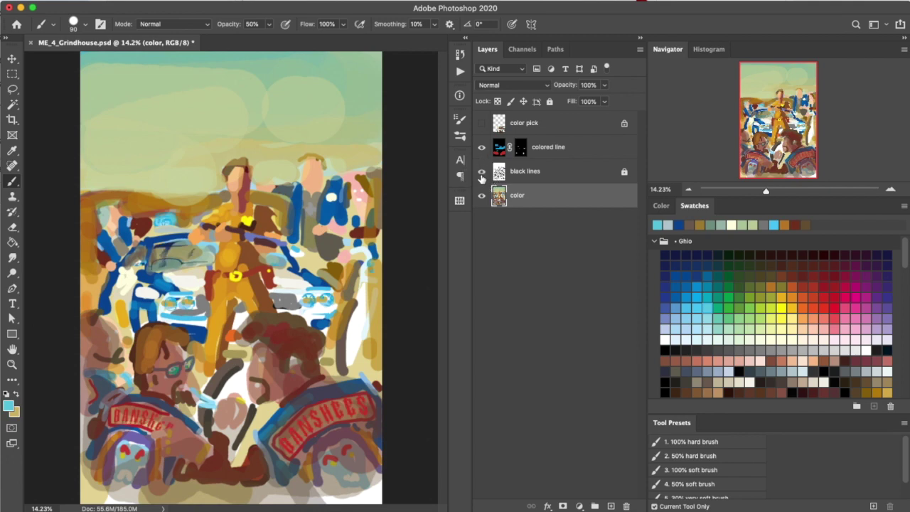
left_click(481, 170)
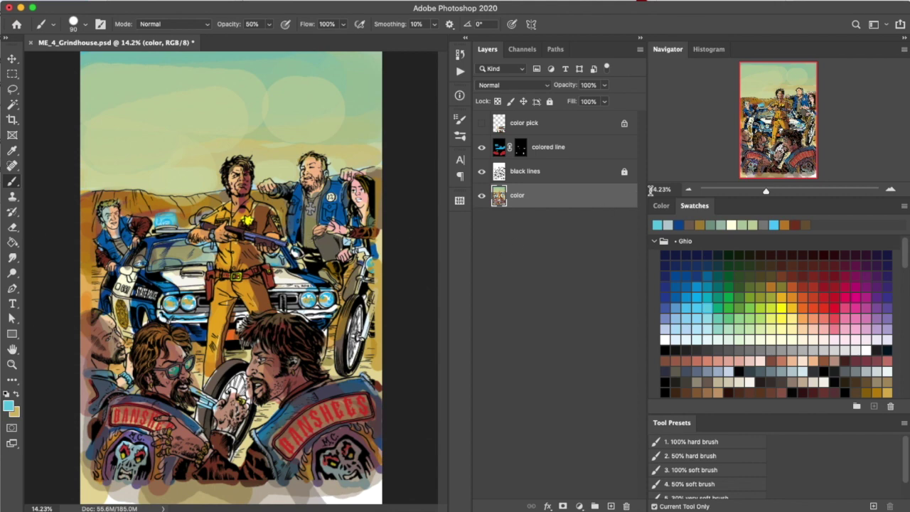
- Examine the cover's readability at 5% thumbnail size and return to a 12.5% full-page view
left_click(689, 190)
left_click(689, 190)
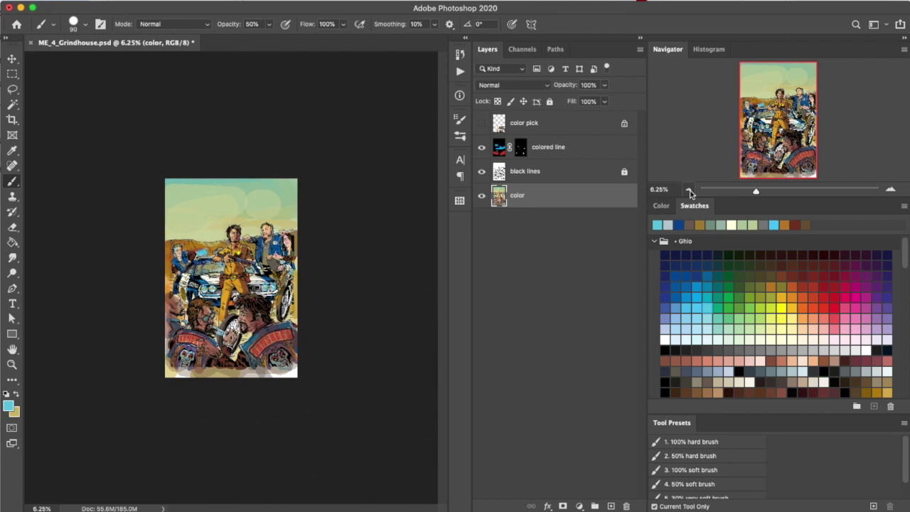
left_click(689, 190)
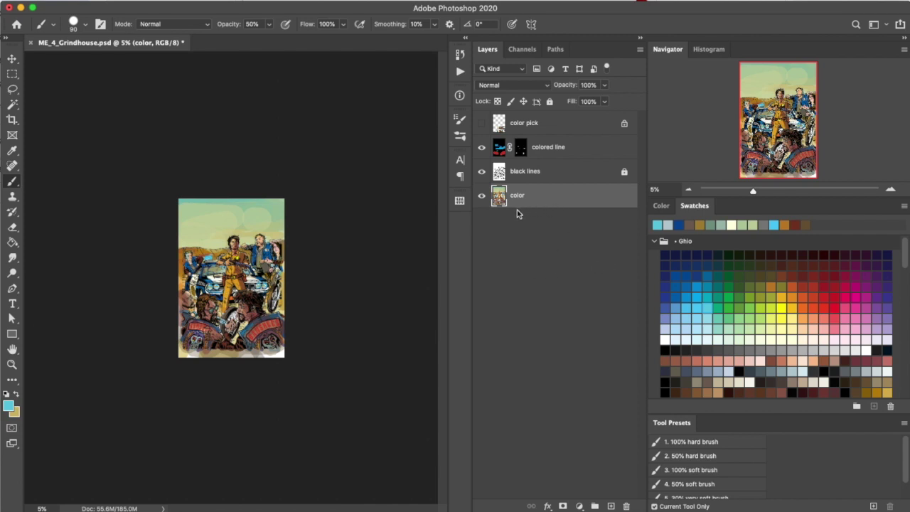
left_click(688, 189)
left_click(891, 191)
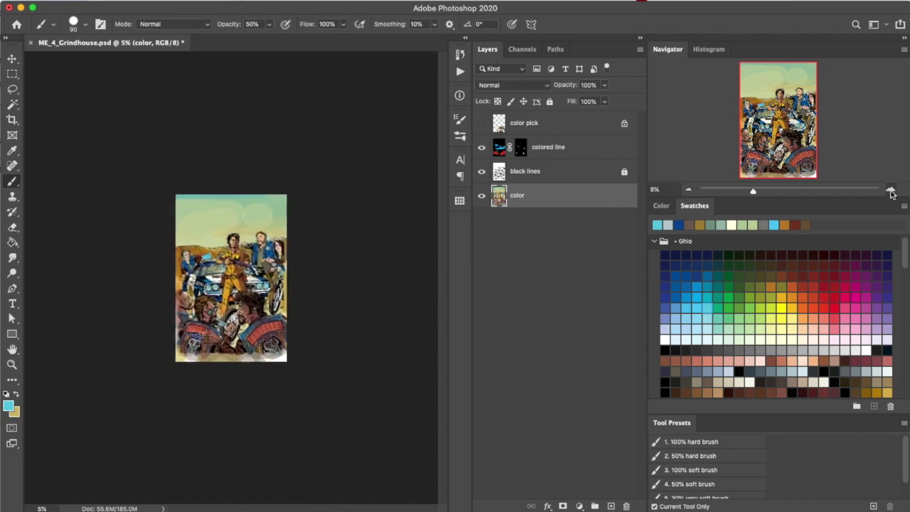
left_click(891, 190)
left_click(891, 190)
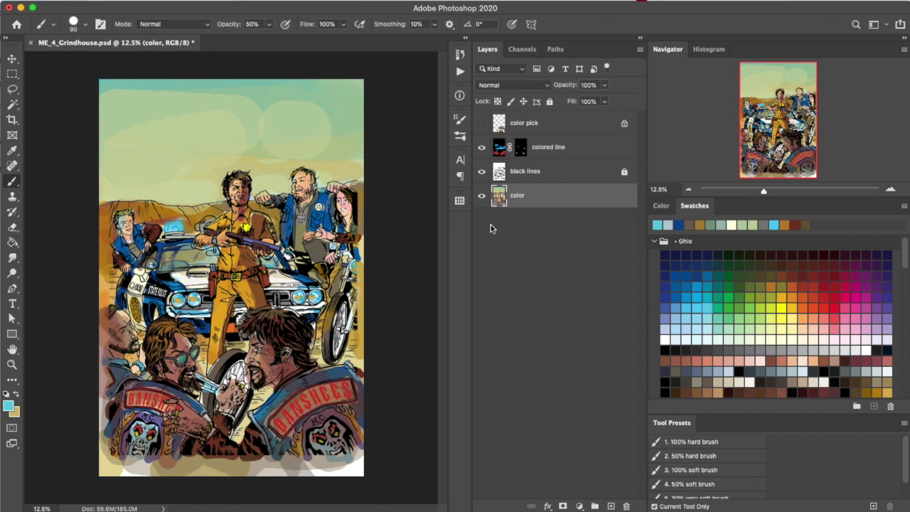
- Inspect the color layer without any line layers, and view the black lines layer on its own
left_click(481, 171)
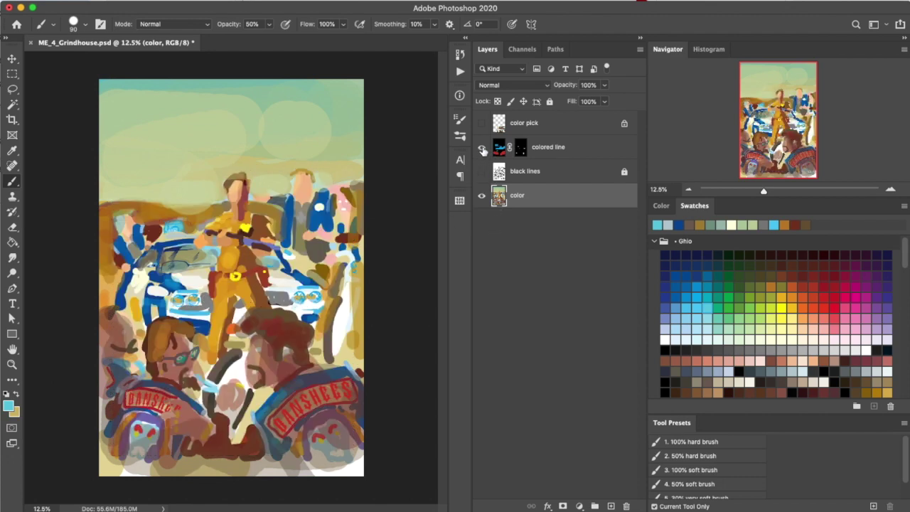
left_click(482, 148)
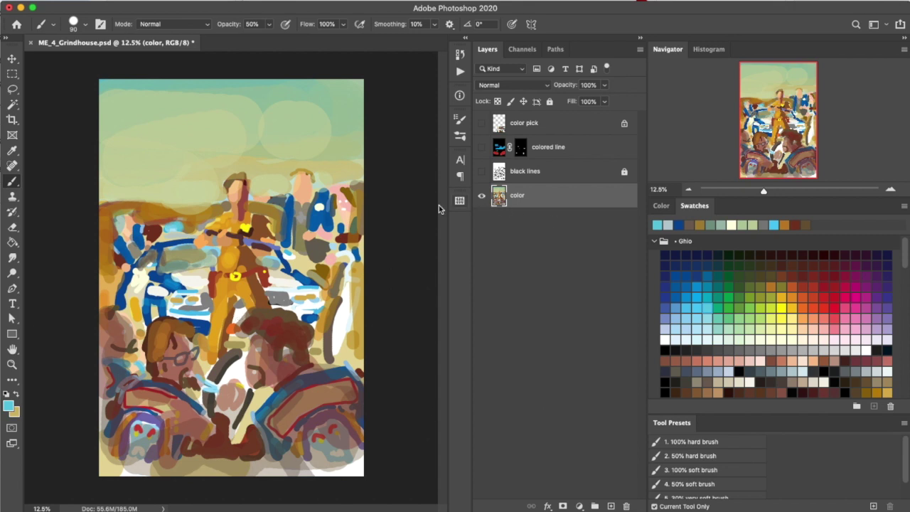
left_click(481, 195)
left_click(481, 170)
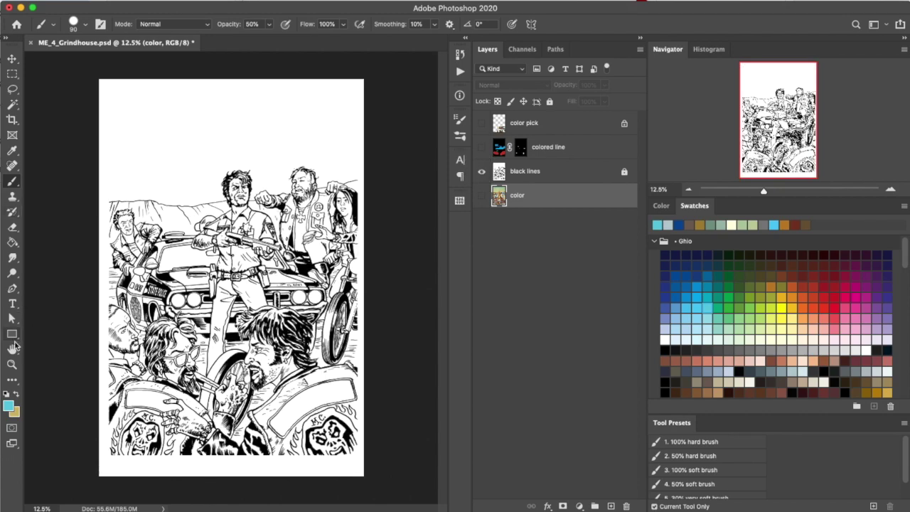
- Inspect the central officer's black line art up close and show the color and colored line layers again
left_click(12, 364)
left_click_drag(260, 214, 316, 337)
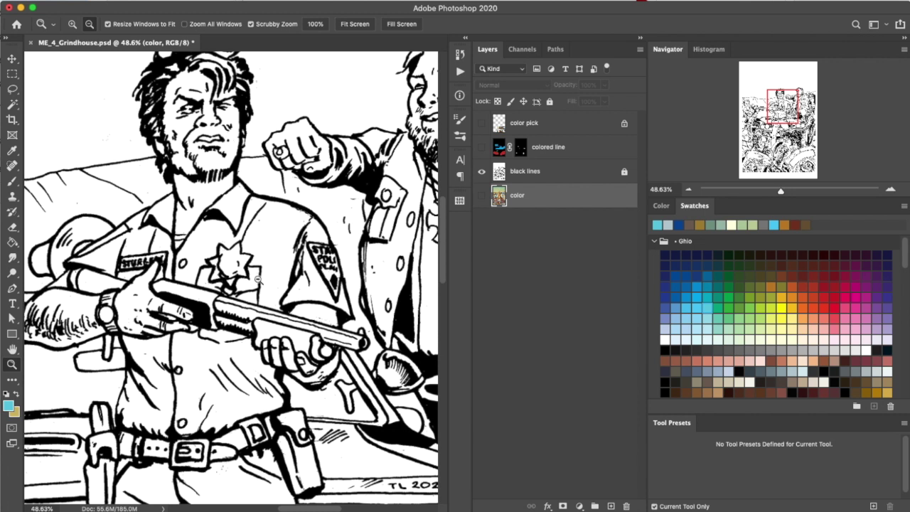
left_click(484, 199)
left_click(482, 147)
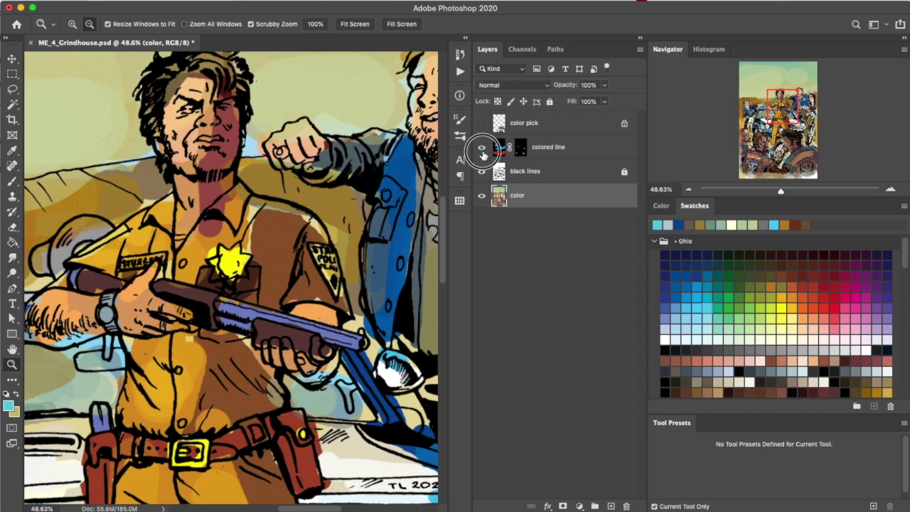
- Show the color pick layer to compare its reference panels with the whole cover, and hide it again
left_click(481, 124)
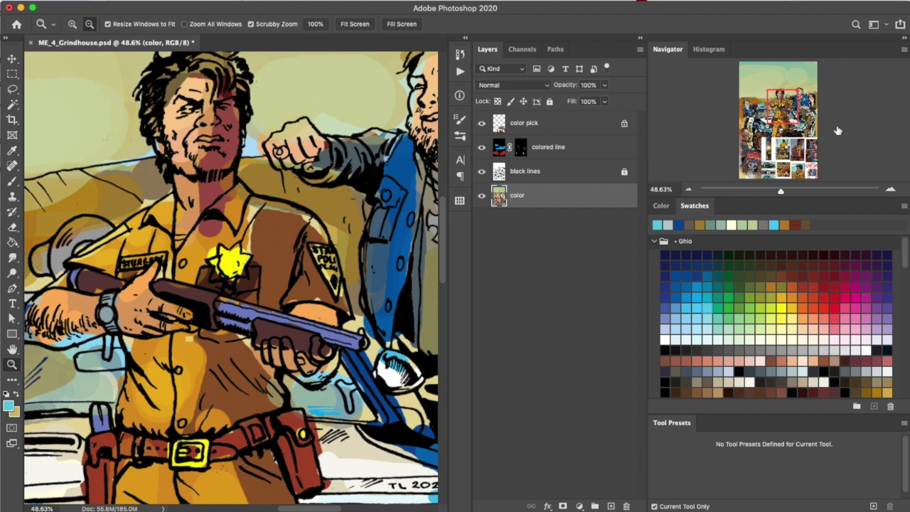
left_click(688, 189)
left_click(689, 189)
left_click(689, 189)
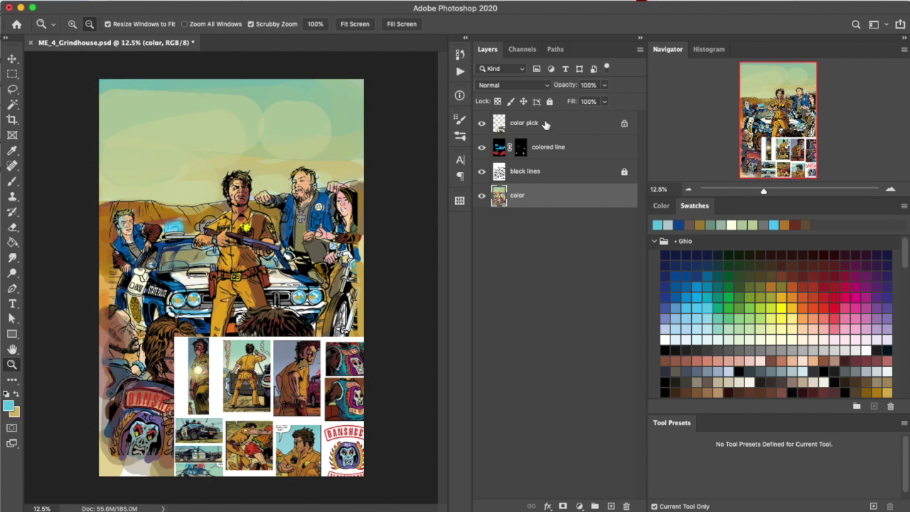
left_click(484, 127)
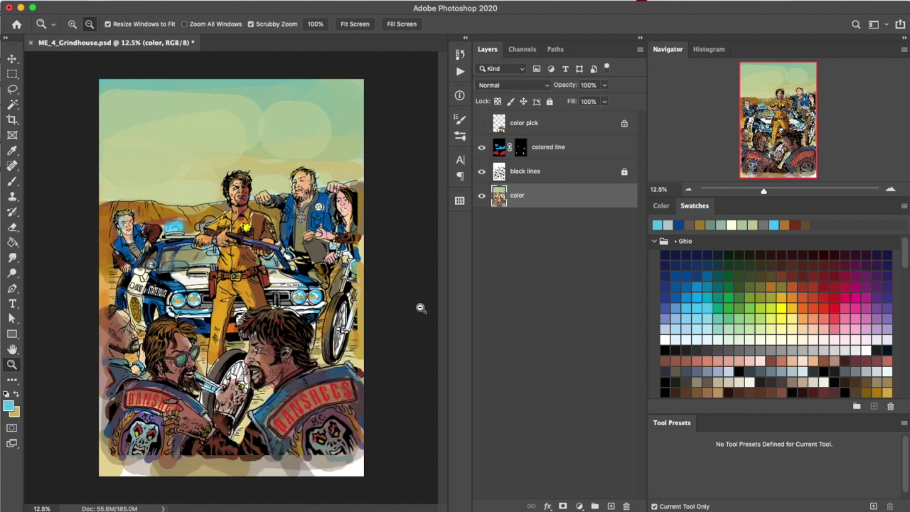